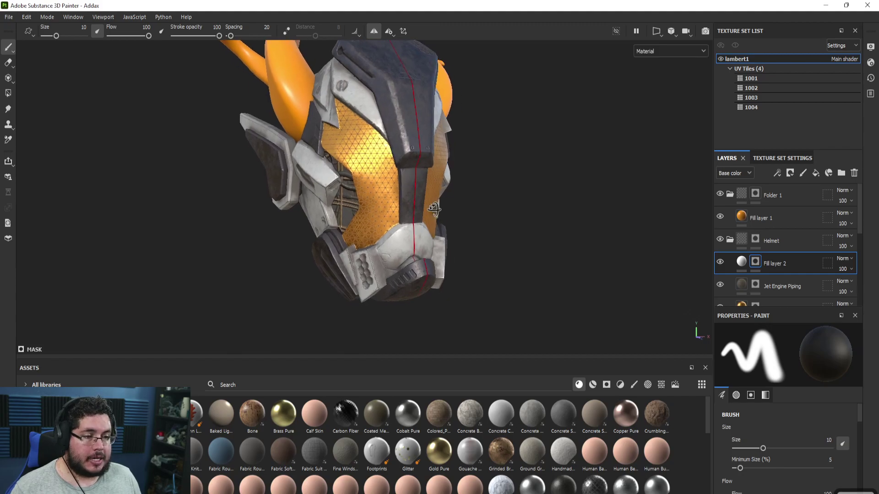
# Switch the Aluminium Insulator layer's projection from tri-planar to UV projection
pyautogui.keyDown('alt'); pyautogui.moveTo(491, 257); pyautogui.dragTo(326, 260); pyautogui.keyUp('alt')
pyautogui.keyDown('alt'); pyautogui.moveTo(550, 270); pyautogui.dragTo(602, 273, button='right'); pyautogui.keyUp('alt')
pyautogui.keyDown('alt'); pyautogui.moveTo(366, 216); pyautogui.dragTo(518, 238); pyautogui.keyUp('alt')
pyautogui.keyDown('alt'); pyautogui.moveTo(518, 270); pyautogui.dragTo(604, 320, button='right'); pyautogui.keyUp('alt')
pyautogui.scroll(-4, 765, 240)
pyautogui.scroll(-1, 765, 240)
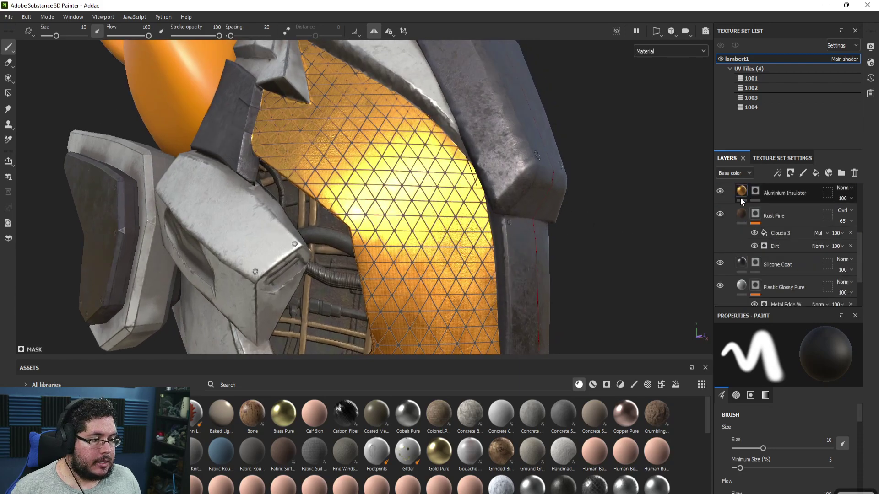
pyautogui.keyDown('alt'); pyautogui.moveTo(325, 157); pyautogui.dragTo(388, 223); pyautogui.keyUp('alt')
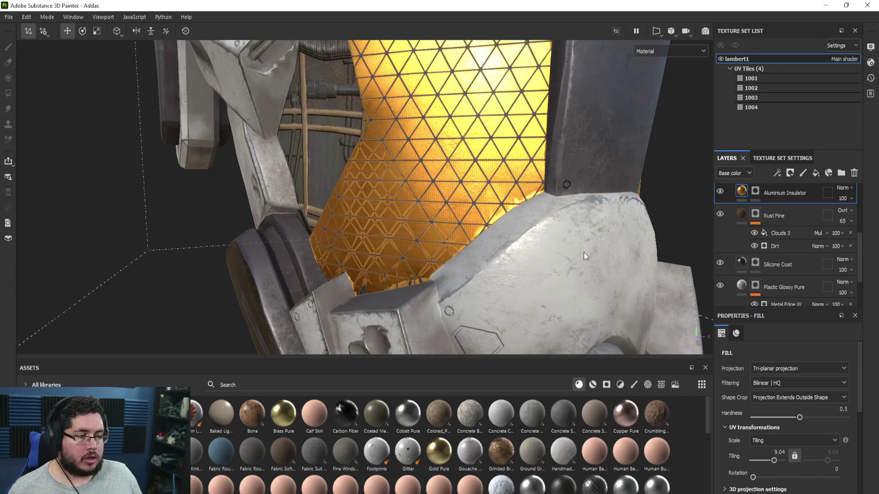
pyautogui.keyDown('alt'); pyautogui.moveTo(444, 195); pyautogui.dragTo(494, 204); pyautogui.keyUp('alt')
pyautogui.click(818, 368)
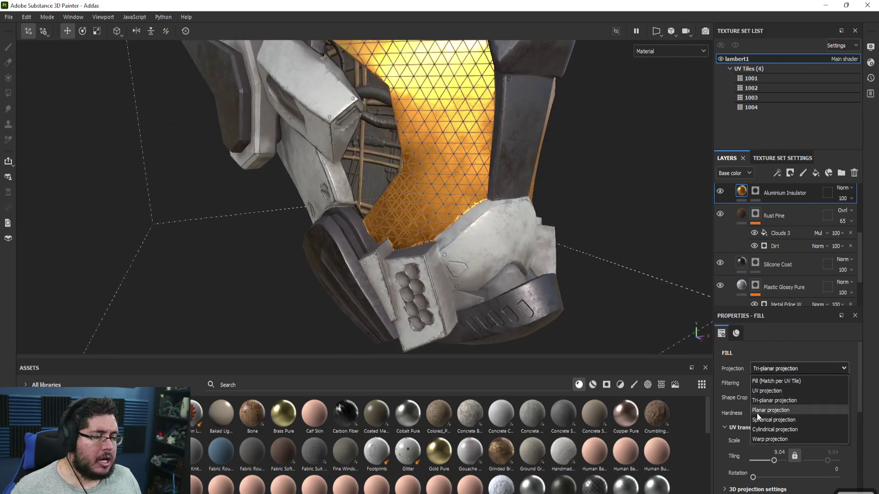
pyautogui.click(768, 393)
pyautogui.press('alt')
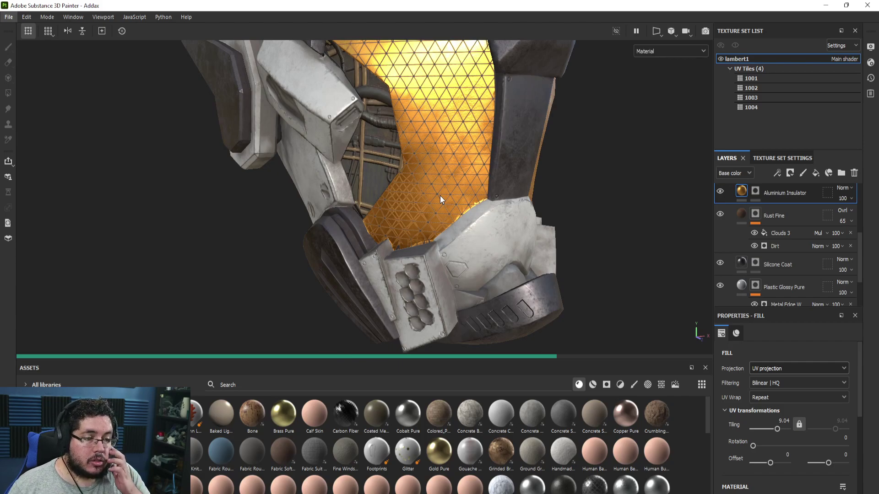
# Examine the golden visor's triangle pattern up close and from both sides of the helmet
pyautogui.keyDown('alt'); pyautogui.moveTo(472, 196); pyautogui.dragTo(416, 157); pyautogui.keyUp('alt')
pyautogui.keyDown('alt'); pyautogui.moveTo(415, 158); pyautogui.dragTo(482, 210, button='middle'); pyautogui.keyUp('alt')
pyautogui.keyDown('alt'); pyautogui.moveTo(483, 210); pyautogui.dragTo(591, 188, button='right'); pyautogui.keyUp('alt')
pyautogui.keyDown('alt'); pyautogui.moveTo(590, 188); pyautogui.dragTo(504, 250); pyautogui.keyUp('alt')
pyautogui.keyDown('alt'); pyautogui.moveTo(504, 250); pyautogui.dragTo(366, 233, button='right'); pyautogui.keyUp('alt')
pyautogui.keyDown('alt'); pyautogui.moveTo(367, 234); pyautogui.dragTo(415, 220); pyautogui.keyUp('alt')
pyautogui.keyDown('alt'); pyautogui.moveTo(415, 220); pyautogui.dragTo(458, 276, button='right'); pyautogui.keyUp('alt')
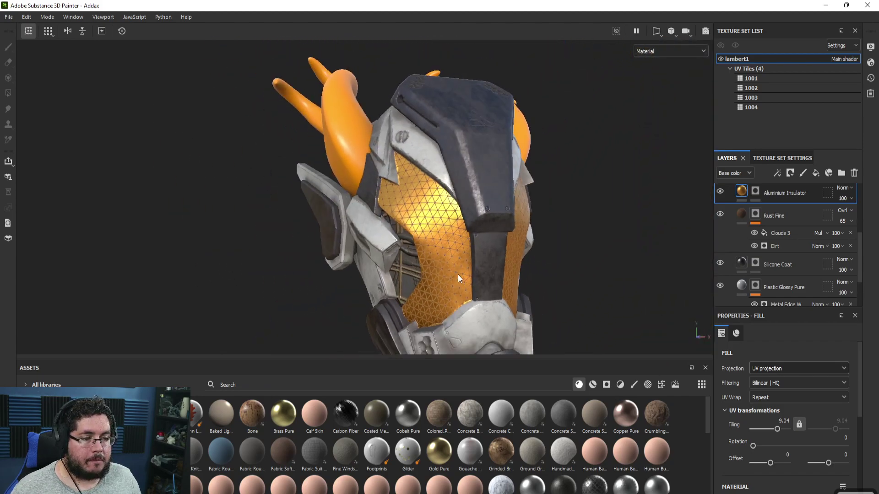
pyautogui.keyDown('alt'); pyautogui.moveTo(457, 276); pyautogui.dragTo(414, 213, button='middle'); pyautogui.keyUp('alt')
pyautogui.keyDown('alt'); pyautogui.moveTo(416, 221); pyautogui.dragTo(447, 234); pyautogui.keyUp('alt')
pyautogui.keyDown('alt'); pyautogui.moveTo(447, 234); pyautogui.dragTo(528, 247, button='right'); pyautogui.keyUp('alt')
pyautogui.keyDown('alt'); pyautogui.moveTo(528, 247); pyautogui.dragTo(460, 251); pyautogui.keyUp('alt')
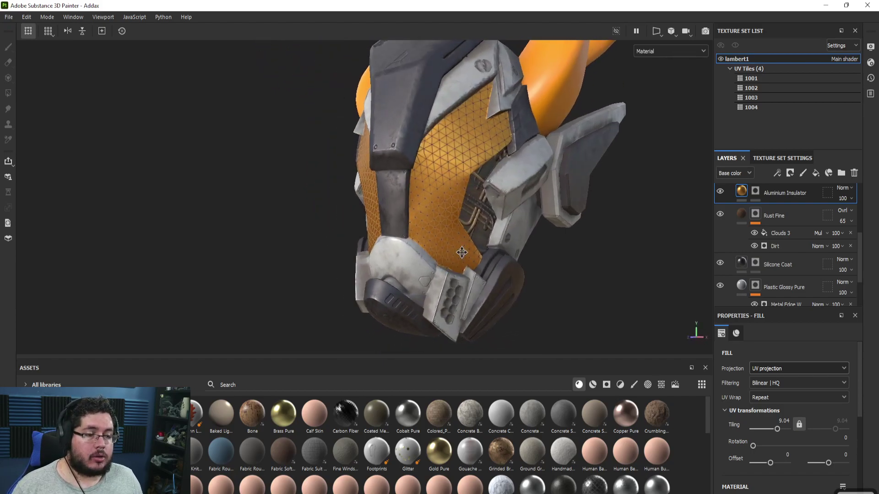
pyautogui.keyDown('alt'); pyautogui.moveTo(460, 252); pyautogui.dragTo(480, 227, button='middle'); pyautogui.keyUp('alt')
pyautogui.keyDown('alt'); pyautogui.moveTo(478, 177); pyautogui.dragTo(416, 227); pyautogui.keyUp('alt')
pyautogui.keyDown('alt'); pyautogui.moveTo(302, 229); pyautogui.dragTo(370, 245); pyautogui.keyUp('alt')
pyautogui.keyDown('alt'); pyautogui.moveTo(370, 245); pyautogui.dragTo(377, 259, button='middle'); pyautogui.keyUp('alt')
pyautogui.keyDown('alt'); pyautogui.moveTo(377, 260); pyautogui.dragTo(438, 205); pyautogui.keyUp('alt')
pyautogui.keyDown('alt'); pyautogui.moveTo(438, 204); pyautogui.dragTo(348, 239, button='right'); pyautogui.keyUp('alt')
pyautogui.keyDown('alt'); pyautogui.moveTo(348, 239); pyautogui.dragTo(130, 206); pyautogui.keyUp('alt')
pyautogui.keyDown('alt'); pyautogui.moveTo(131, 206); pyautogui.dragTo(115, 153, button='right'); pyautogui.keyUp('alt')
pyautogui.keyDown('alt'); pyautogui.moveTo(439, 179); pyautogui.dragTo(321, 229); pyautogui.keyUp('alt')
# Try a dark red base color (331818) on Fill layer 2 and view the mouthpiece details with it
pyautogui.scroll(3, 771, 223)
pyautogui.scroll(-10, 747, 222)
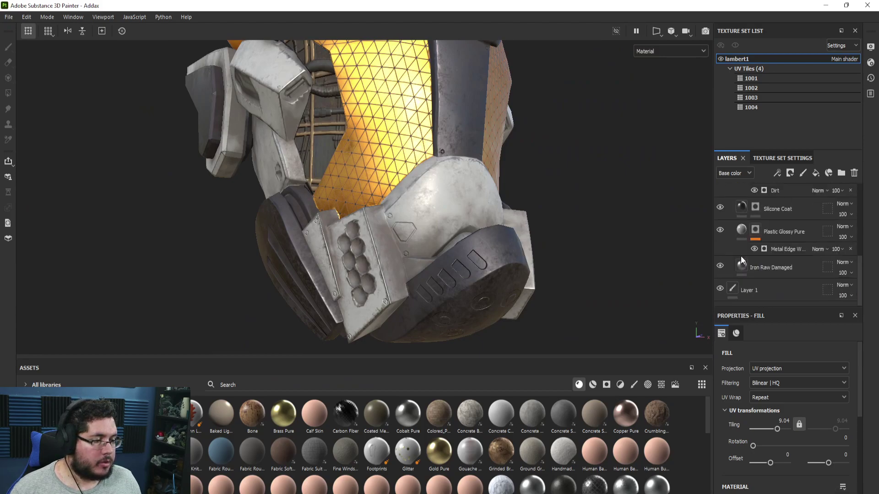
pyautogui.scroll(10, 732, 280)
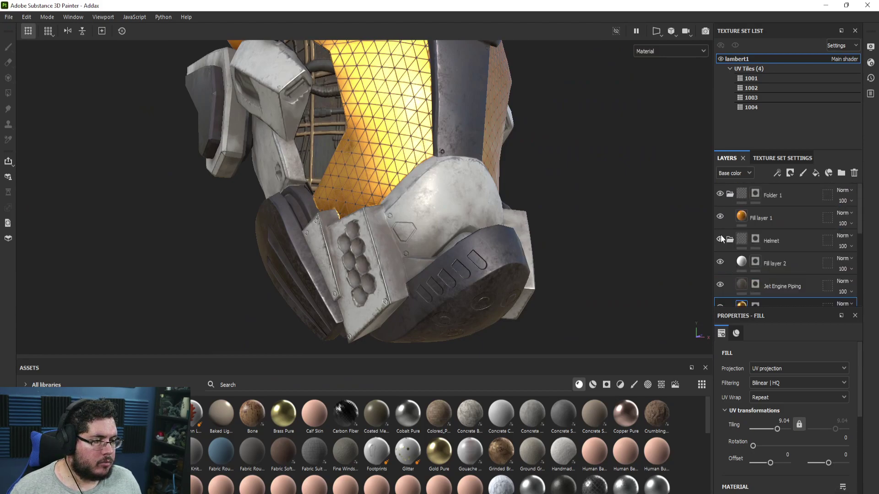
pyautogui.scroll(-1, 722, 243)
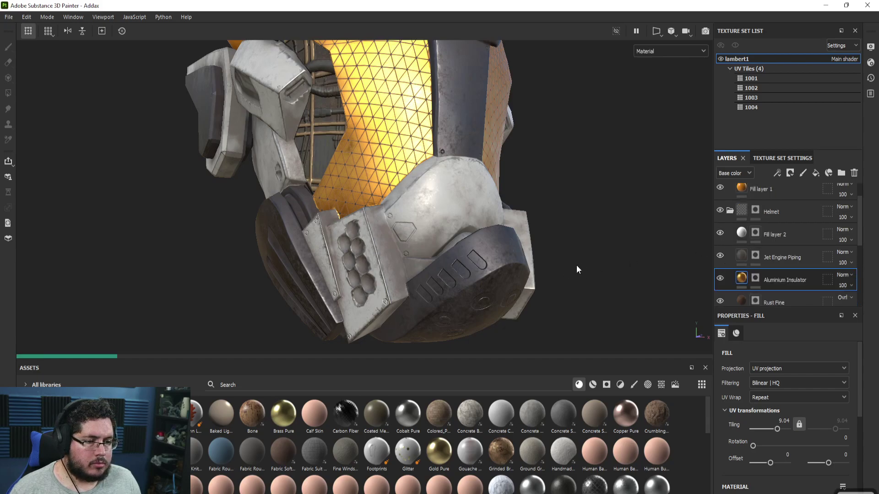
pyautogui.scroll(2, 574, 263)
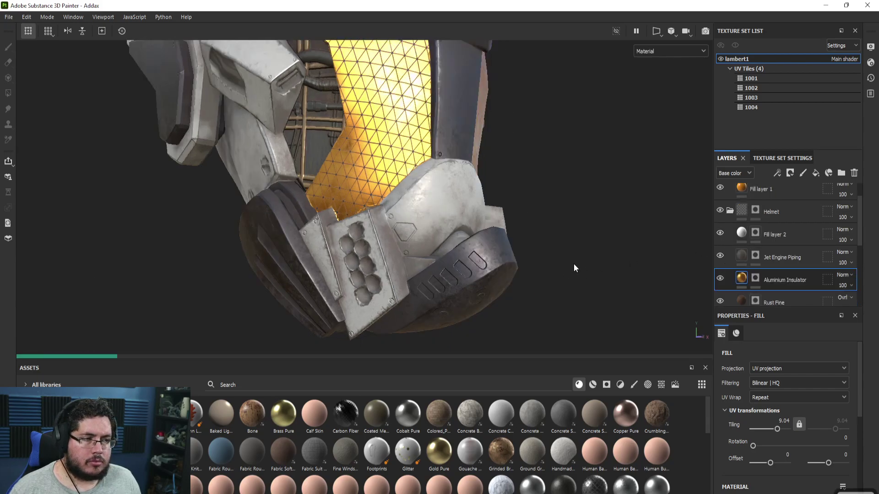
pyautogui.click(720, 234)
pyautogui.click(740, 236)
pyautogui.scroll(-3, 763, 398)
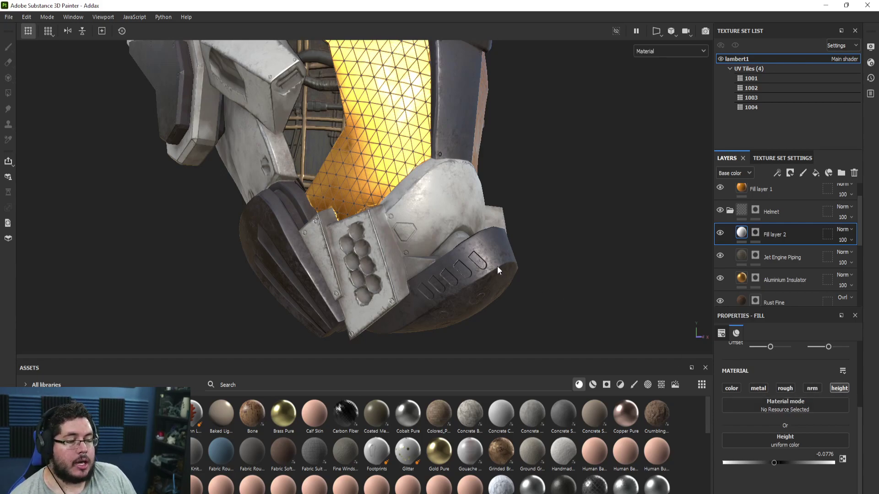
pyautogui.click(731, 390)
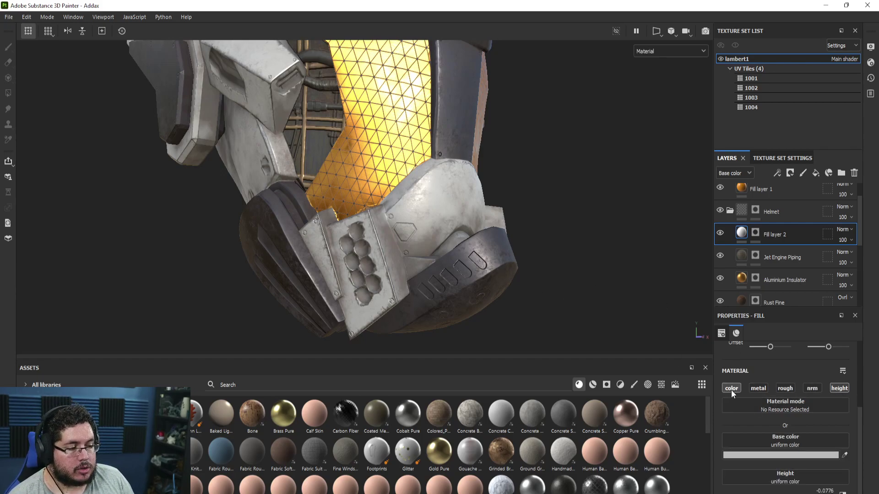
pyautogui.click(762, 457)
pyautogui.moveTo(716, 388); pyautogui.dragTo(691, 449)
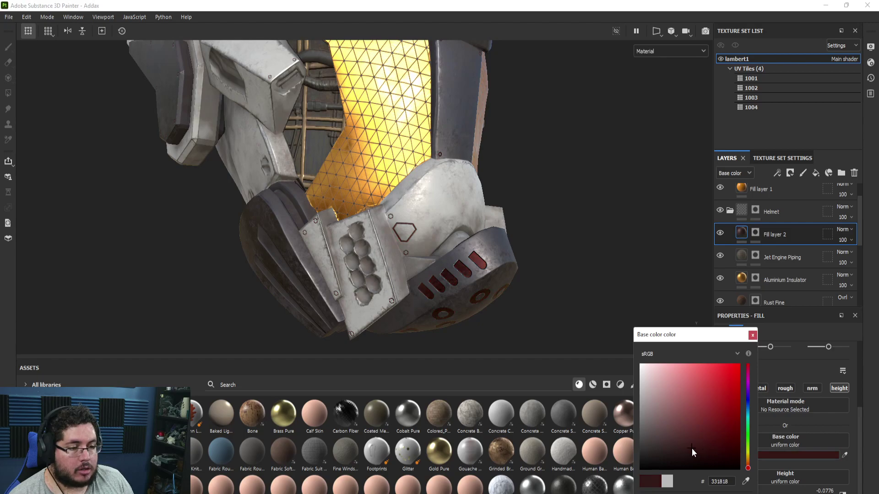
pyautogui.keyDown('alt'); pyautogui.moveTo(554, 261); pyautogui.dragTo(404, 210); pyautogui.keyUp('alt')
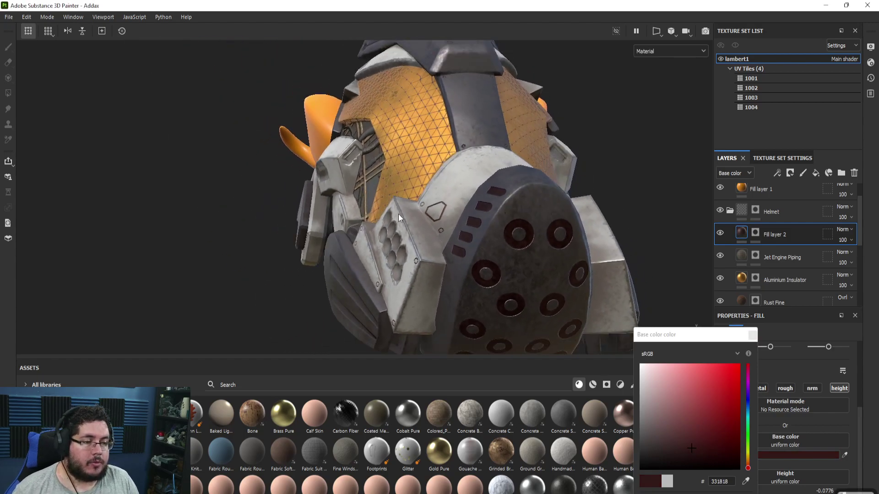
pyautogui.click(753, 336)
pyautogui.keyDown('alt'); pyautogui.moveTo(595, 274); pyautogui.dragTo(523, 242); pyautogui.keyUp('alt')
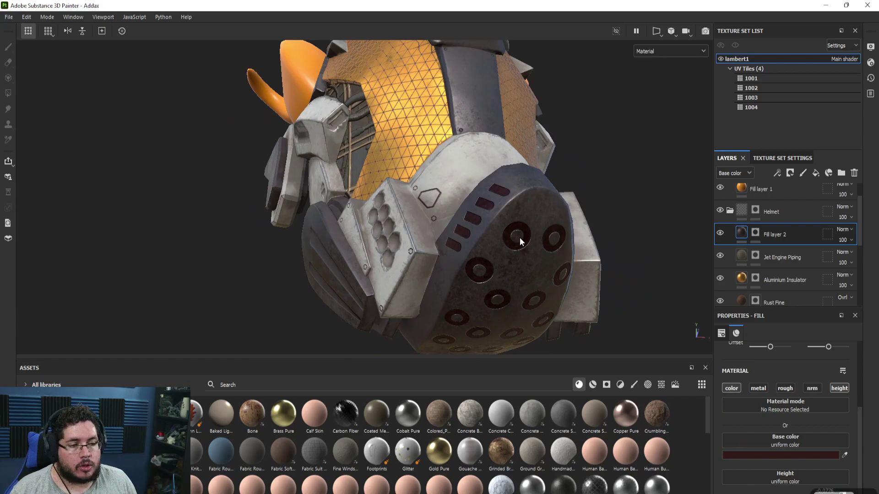
# Undo the dark red base color and disable the color channel of Fill layer 2
pyautogui.hotkey('ctrl', 'z')
pyautogui.keyDown('alt'); pyautogui.moveTo(540, 229); pyautogui.dragTo(556, 243); pyautogui.keyUp('alt')
pyautogui.click(731, 388)
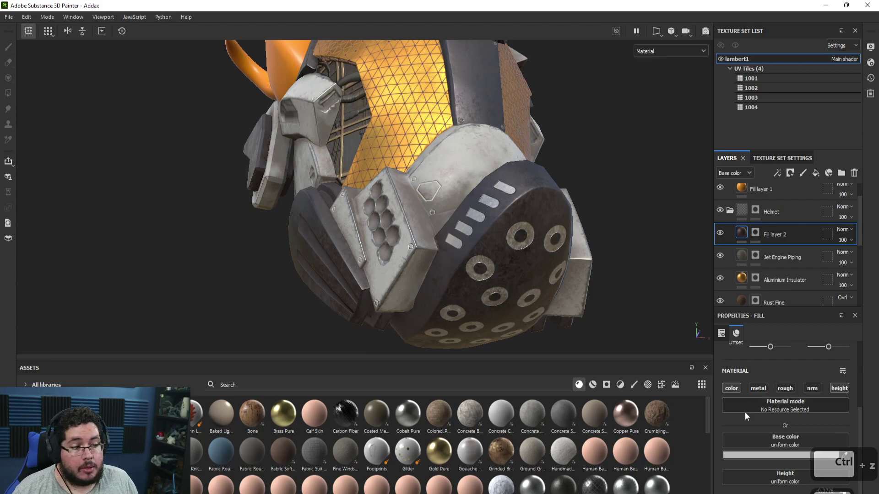
# Rename Fill layer 2 as HeightInfo
pyautogui.doubleClick(787, 232)
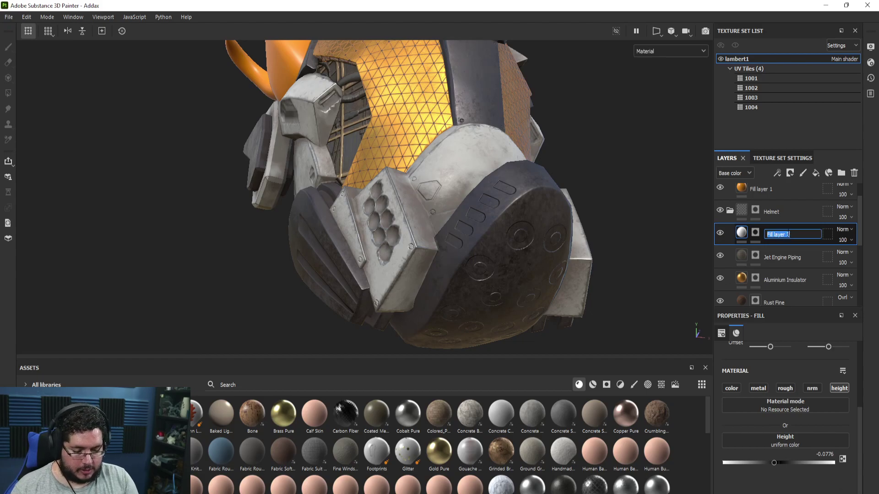
pyautogui.write('HeightInfo')
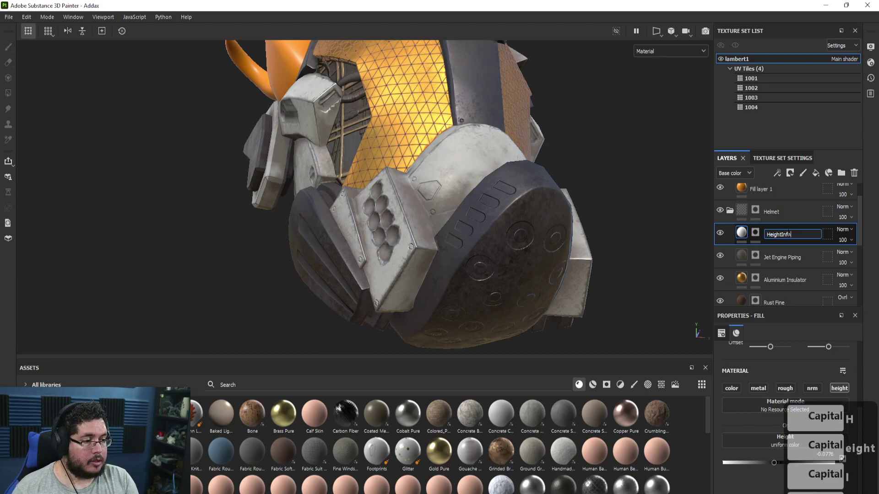
pyautogui.press('Return')
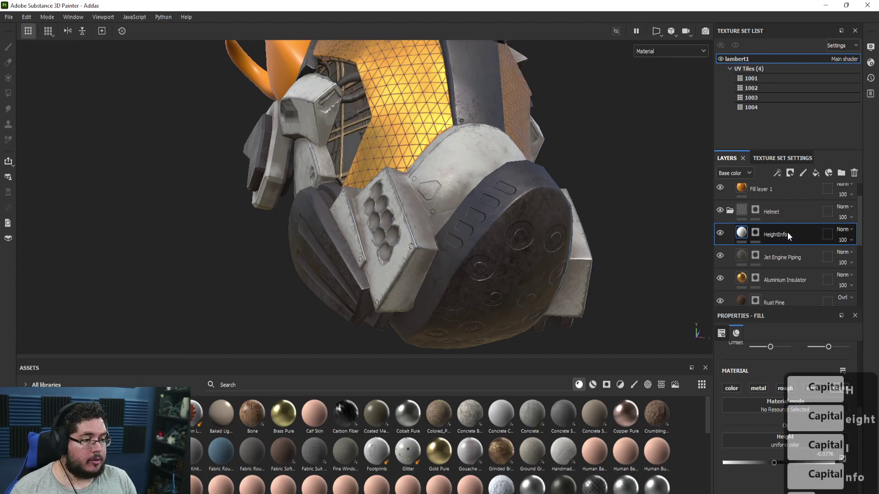
# Add an anchor point to the mask of the HeightInfo layer
pyautogui.click(754, 234)
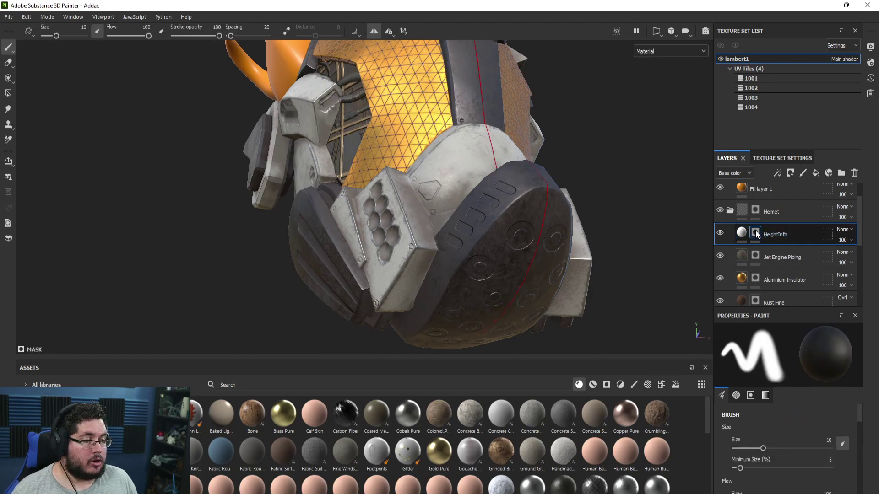
pyautogui.rightClick(755, 235)
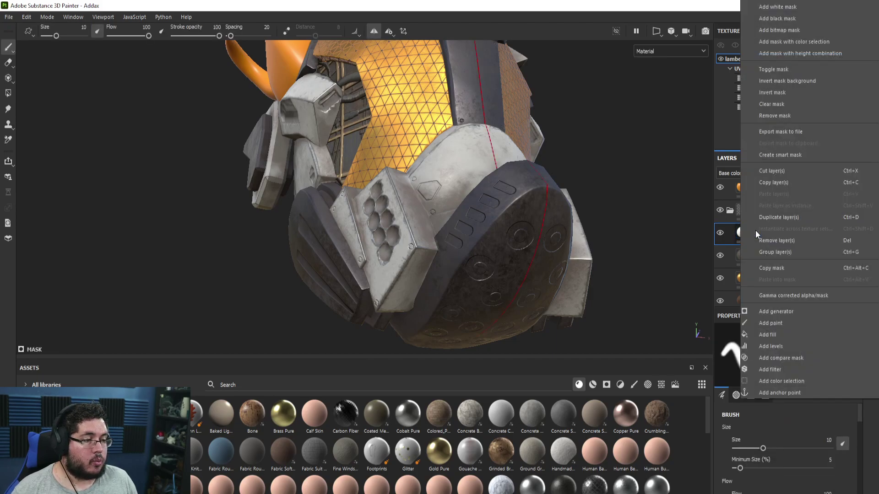
pyautogui.click(787, 392)
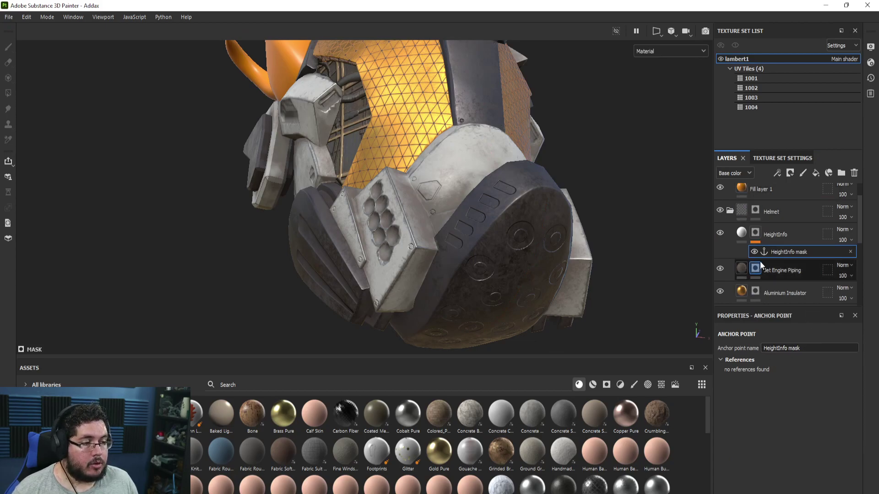
# Try moving the Rust Fine layer above HeightInfo at the top of the Helmet folder
pyautogui.scroll(-5, 767, 251)
pyautogui.scroll(4, 774, 257)
pyautogui.click(787, 275)
pyautogui.moveTo(787, 276); pyautogui.dragTo(804, 225)
pyautogui.keyDown('alt'); pyautogui.moveTo(559, 214); pyautogui.dragTo(499, 247); pyautogui.keyUp('alt')
pyautogui.keyDown('alt'); pyautogui.moveTo(499, 248); pyautogui.dragTo(468, 214, button='middle'); pyautogui.keyUp('alt')
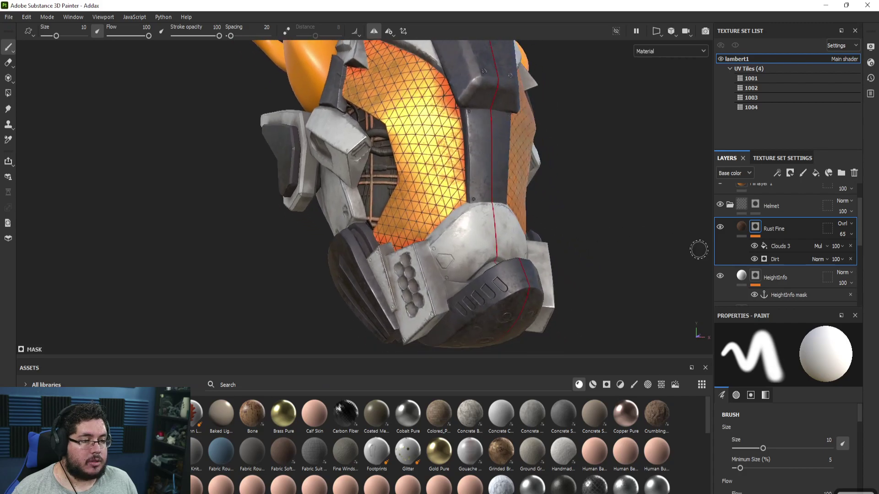
pyautogui.scroll(-4, 793, 252)
pyautogui.hotkey('ctrl', 'z')
# Move the HeightInfo layer down the Helmet folder so it sits directly below Rust Fine
pyautogui.scroll(2, 795, 241)
pyautogui.scroll(-2, 792, 238)
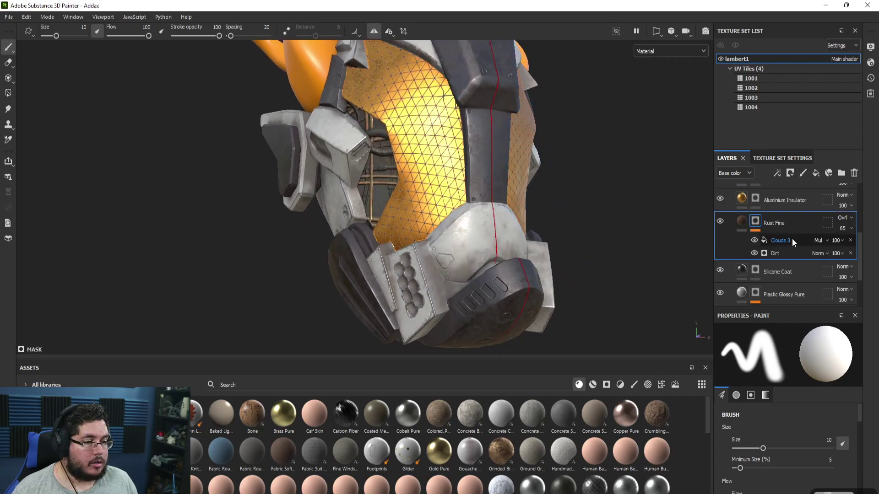
pyautogui.scroll(2, 791, 237)
pyautogui.scroll(2, 769, 211)
pyautogui.moveTo(768, 199); pyautogui.dragTo(784, 257)
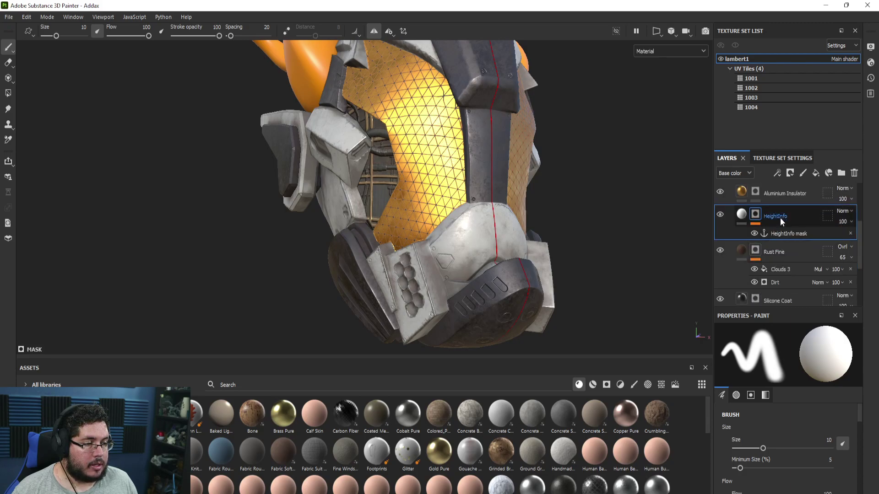
pyautogui.moveTo(780, 216); pyautogui.dragTo(794, 273)
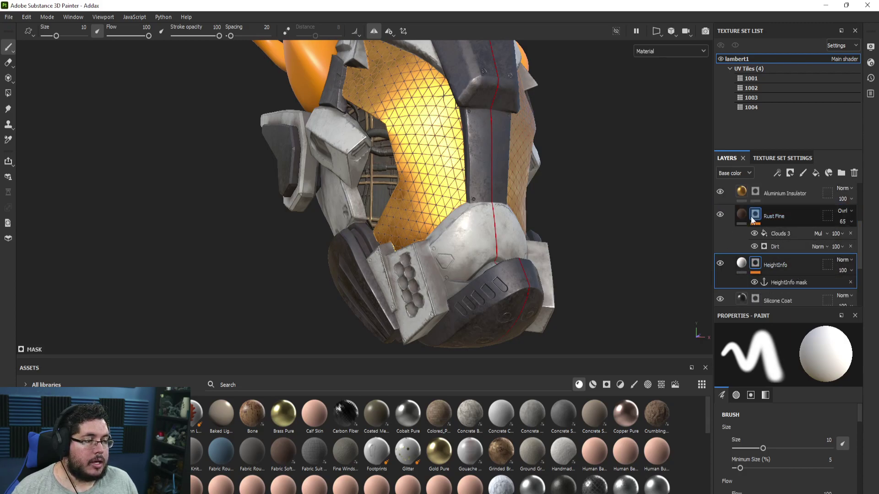
# Enable Micro Height and Micro Normal in the Dirt generator on the Rust Fine mask
pyautogui.click(780, 247)
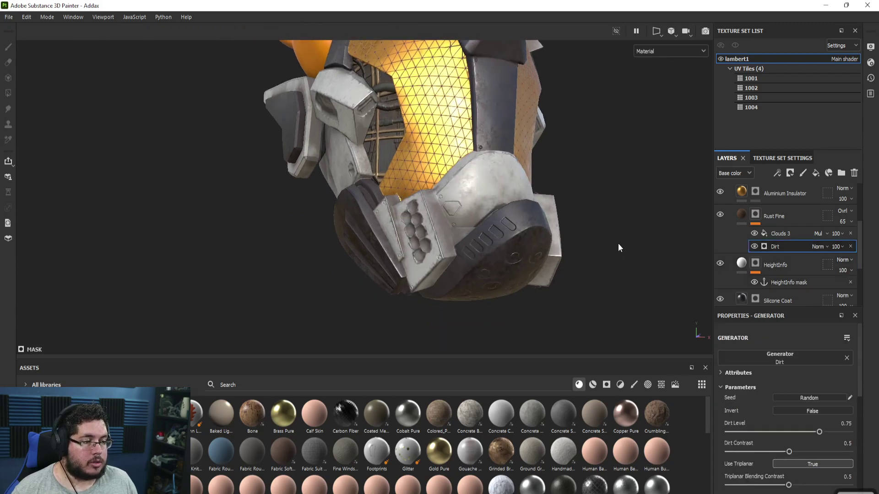
pyautogui.scroll(-5, 780, 397)
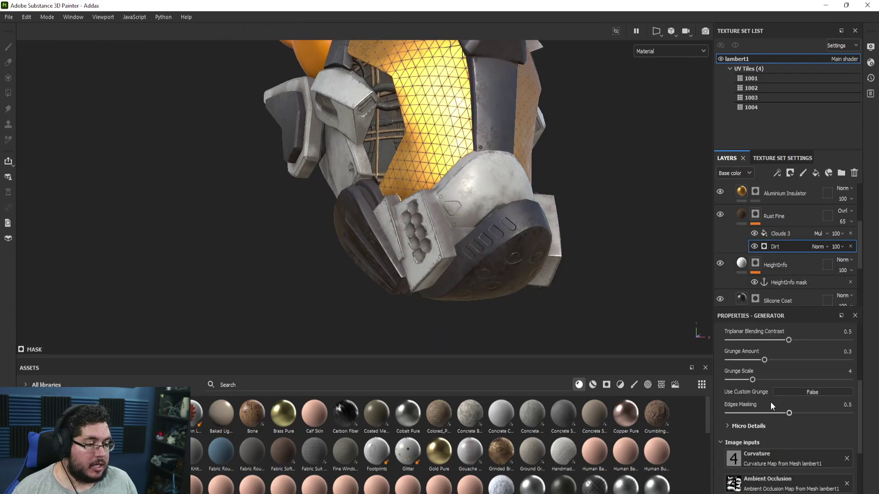
pyautogui.scroll(-3, 771, 406)
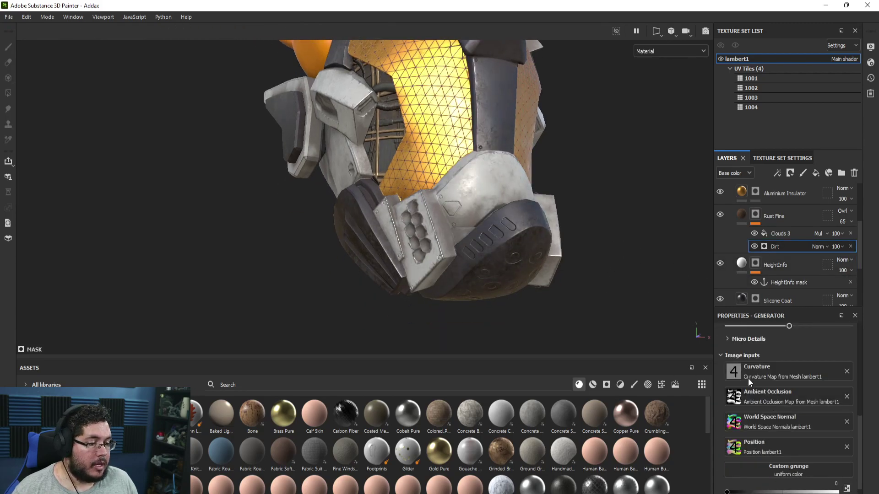
pyautogui.click(726, 339)
pyautogui.click(820, 350)
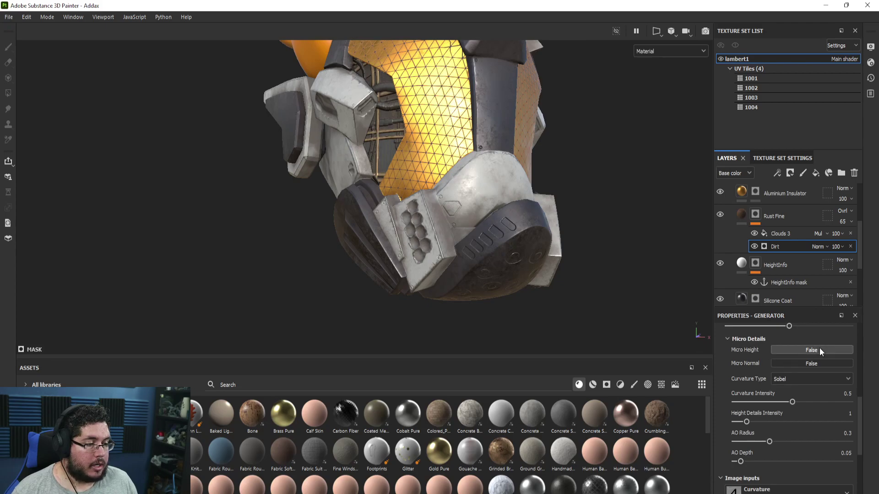
pyautogui.click(819, 364)
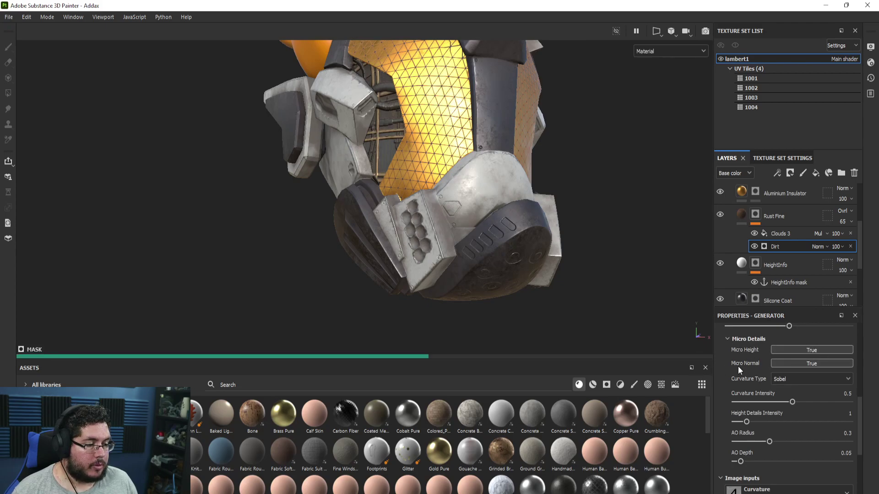
# Assign the HeightInfo mask anchor point to the Dirt generator's Micro Normal and Micro Height inputs
pyautogui.scroll(-6, 737, 364)
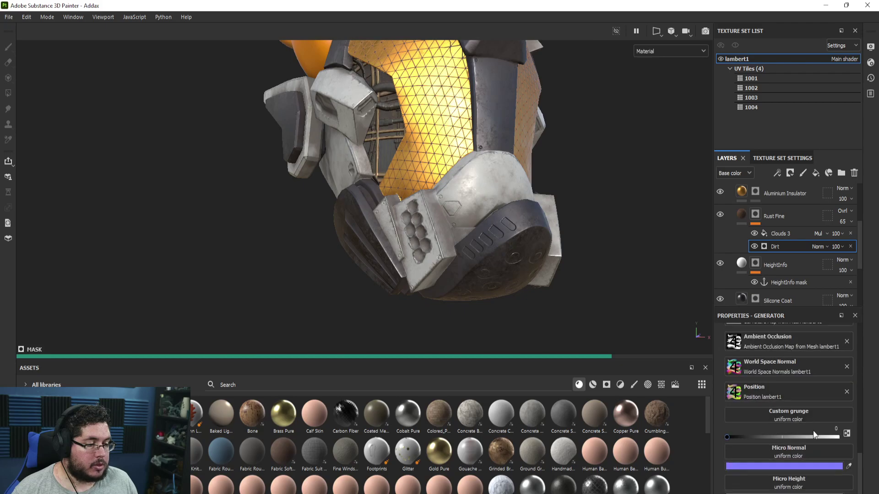
pyautogui.click(819, 451)
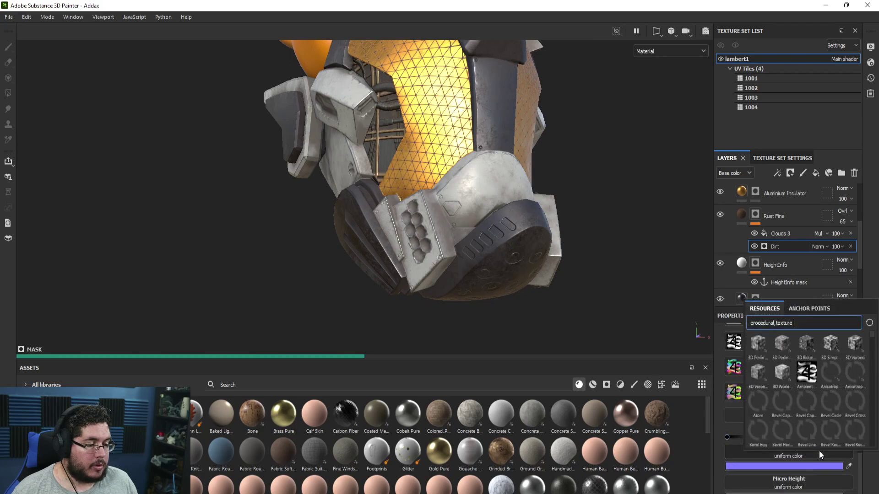
pyautogui.click(809, 308)
pyautogui.click(778, 323)
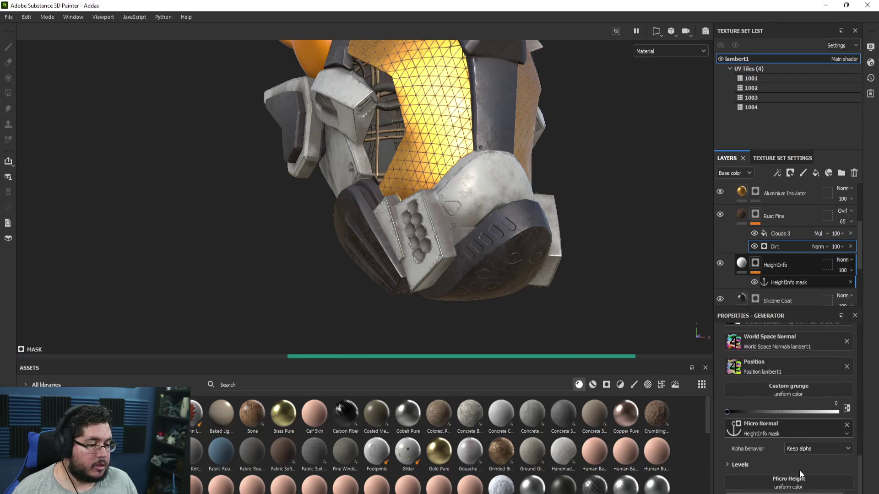
pyautogui.click(788, 478)
pyautogui.click(807, 337)
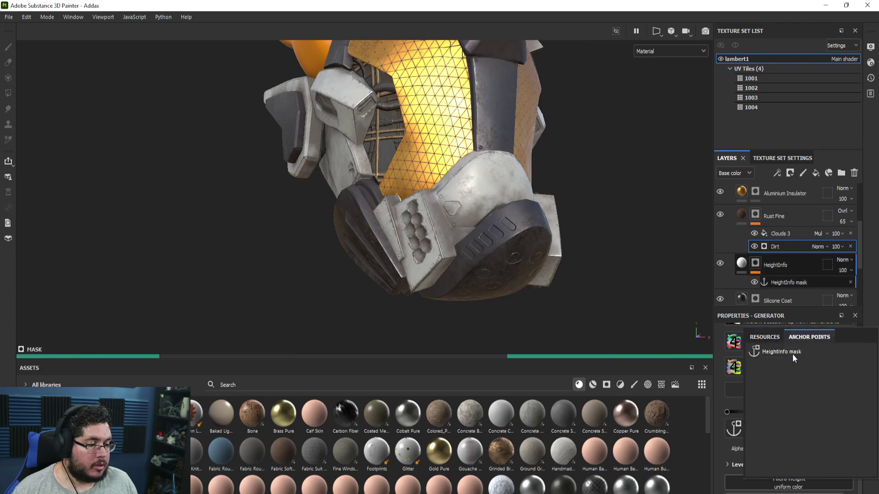
pyautogui.click(792, 353)
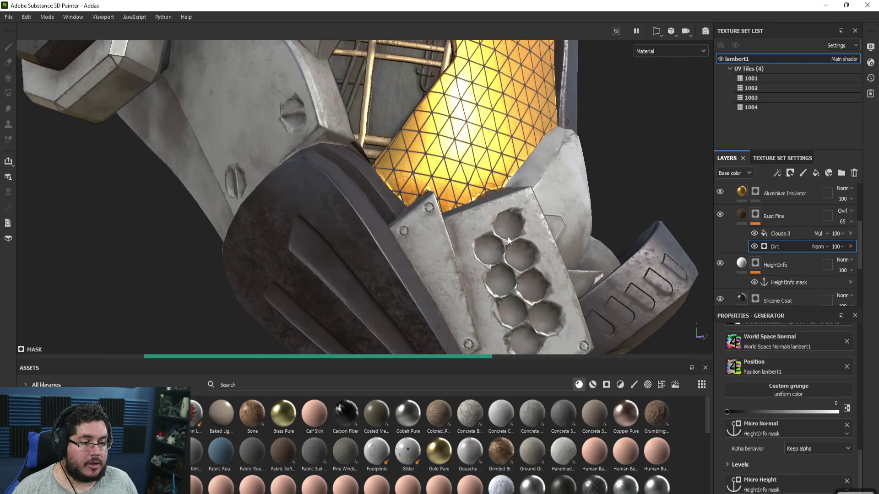
# Examine how the rust layer's dirt gathers around the bolts, hexagonal holes and side panels of the helmet
pyautogui.keyDown('alt'); pyautogui.moveTo(508, 237); pyautogui.dragTo(559, 242); pyautogui.keyUp('alt')
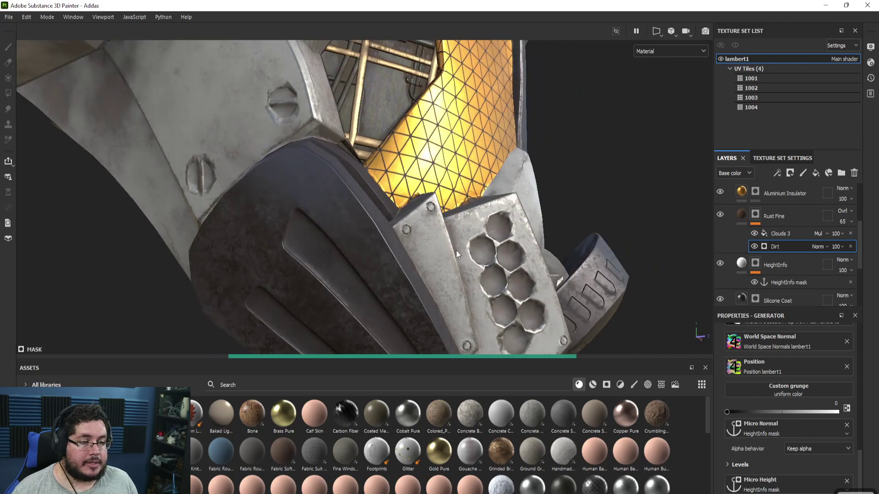
pyautogui.keyDown('alt'); pyautogui.moveTo(614, 279); pyautogui.dragTo(700, 336, button='right'); pyautogui.keyUp('alt')
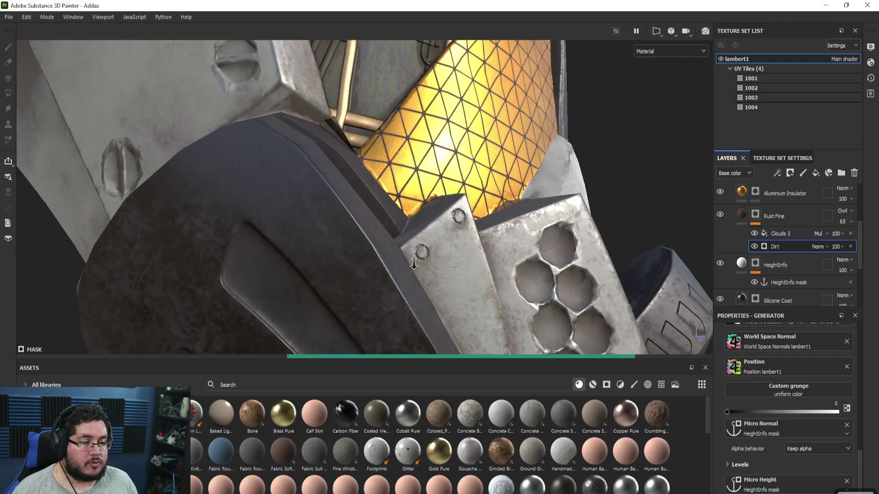
pyautogui.keyDown('alt'); pyautogui.moveTo(414, 264); pyautogui.dragTo(430, 251, button='right'); pyautogui.keyUp('alt')
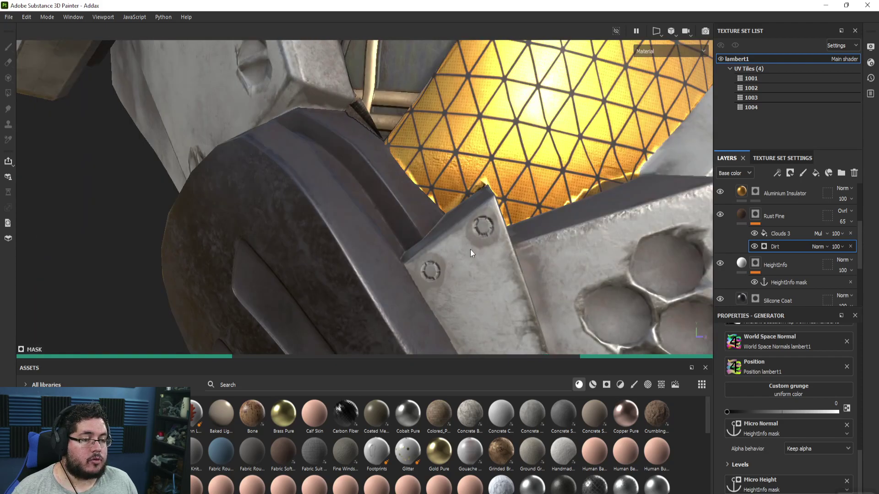
pyautogui.scroll(-2, 471, 249)
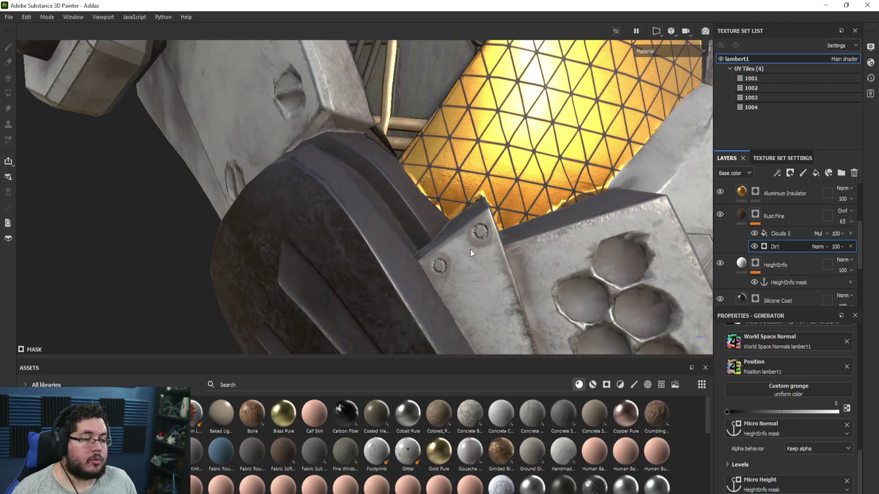
pyautogui.scroll(-5, 471, 249)
pyautogui.keyDown('alt'); pyautogui.moveTo(414, 216); pyautogui.dragTo(440, 327, button='middle'); pyautogui.keyUp('alt')
pyautogui.keyDown('alt'); pyautogui.moveTo(332, 249); pyautogui.dragTo(577, 257, button='right'); pyautogui.keyUp('alt')
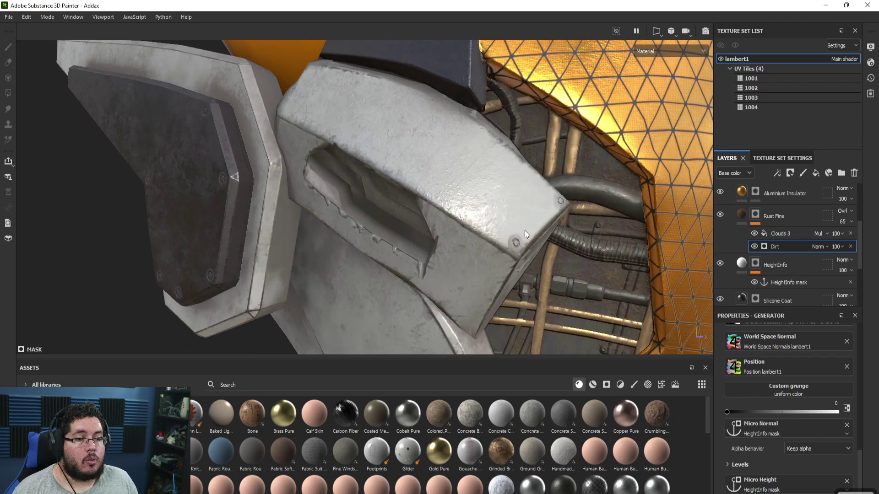
pyautogui.keyDown('alt'); pyautogui.moveTo(348, 256); pyautogui.dragTo(458, 239); pyautogui.keyUp('alt')
pyautogui.keyDown('alt'); pyautogui.moveTo(257, 237); pyautogui.dragTo(407, 261, button='middle'); pyautogui.keyUp('alt')
pyautogui.keyDown('alt'); pyautogui.moveTo(376, 265); pyautogui.dragTo(587, 276, button='right'); pyautogui.keyUp('alt')
pyautogui.keyDown('alt'); pyautogui.moveTo(430, 231); pyautogui.dragTo(455, 236); pyautogui.keyUp('alt')
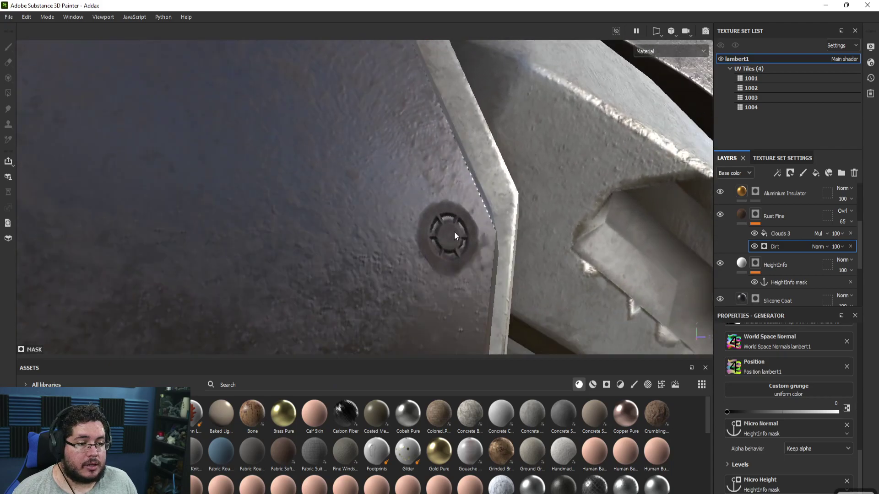
pyautogui.keyDown('alt'); pyautogui.moveTo(527, 300); pyautogui.dragTo(511, 245, button='middle'); pyautogui.keyUp('alt')
pyautogui.keyDown('alt'); pyautogui.moveTo(432, 215); pyautogui.dragTo(434, 176); pyautogui.keyUp('alt')
# Set the Dirt generator's Custom grunge value to 1 and invert the levels of its Micro Height input
pyautogui.scroll(5, 796, 409)
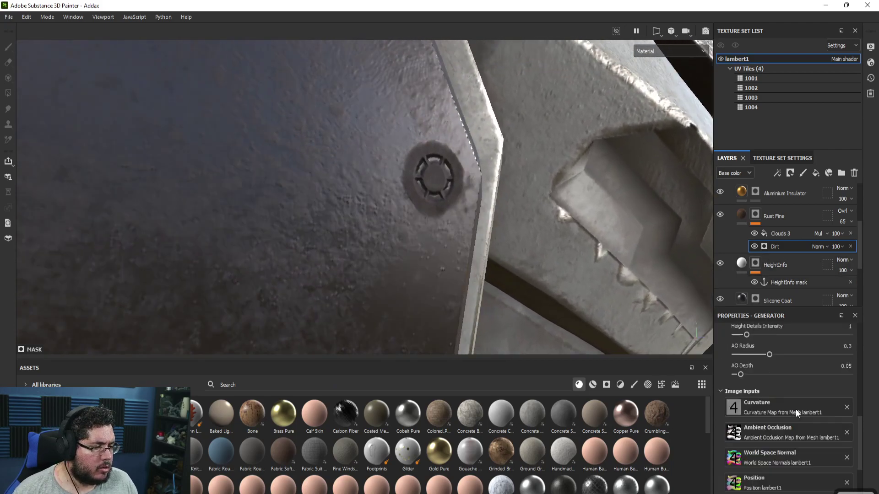
pyautogui.scroll(-2, 794, 402)
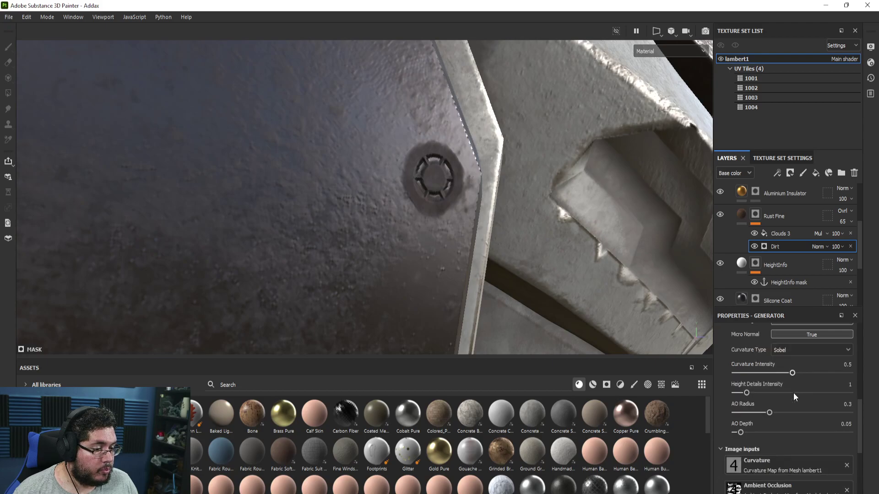
pyautogui.scroll(-4, 793, 393)
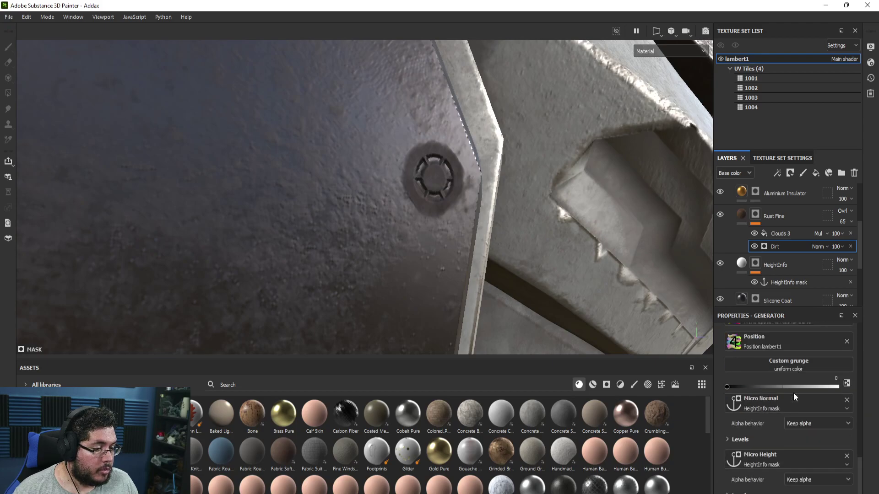
pyautogui.click(820, 425)
pyautogui.click(820, 422)
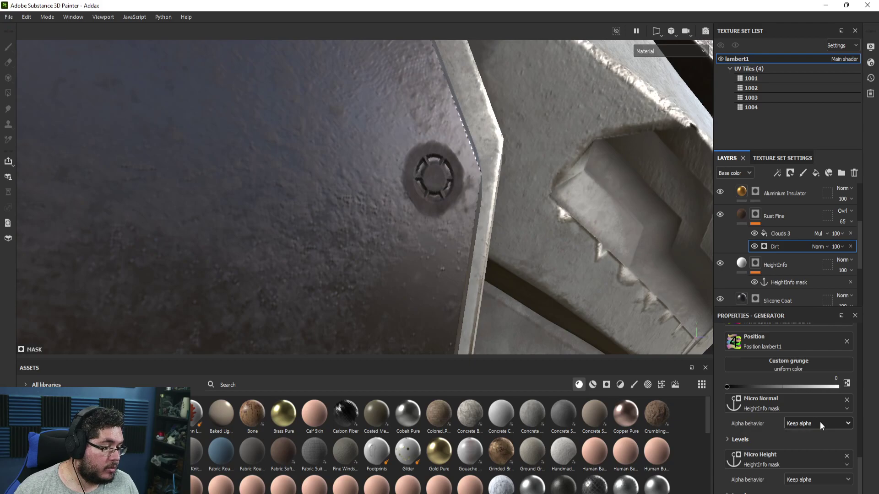
pyautogui.click(848, 384)
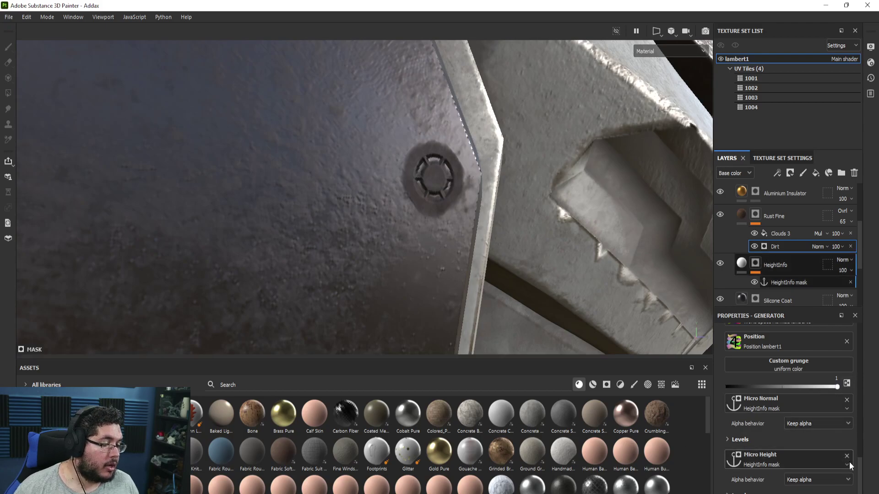
pyautogui.scroll(-3, 732, 493)
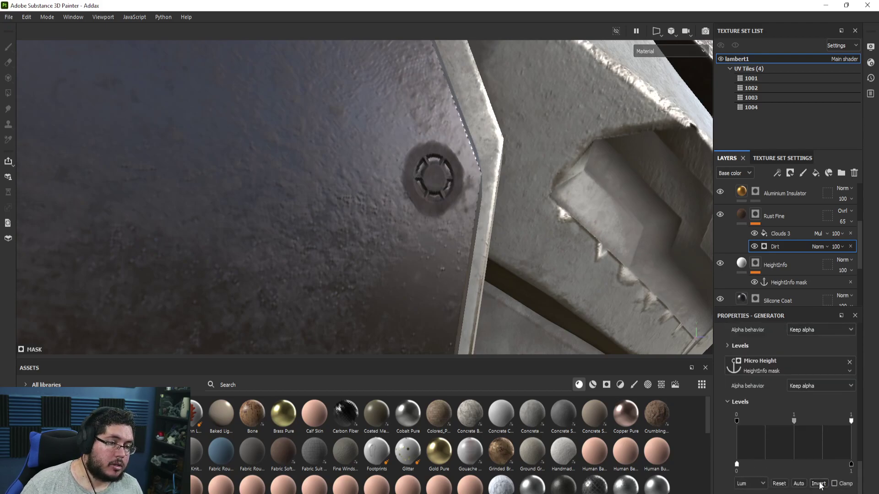
# Inspect the dirt around the side panel bolt, the jaw bolts and the lower helmet's engraved details
pyautogui.scroll(-2, 423, 257)
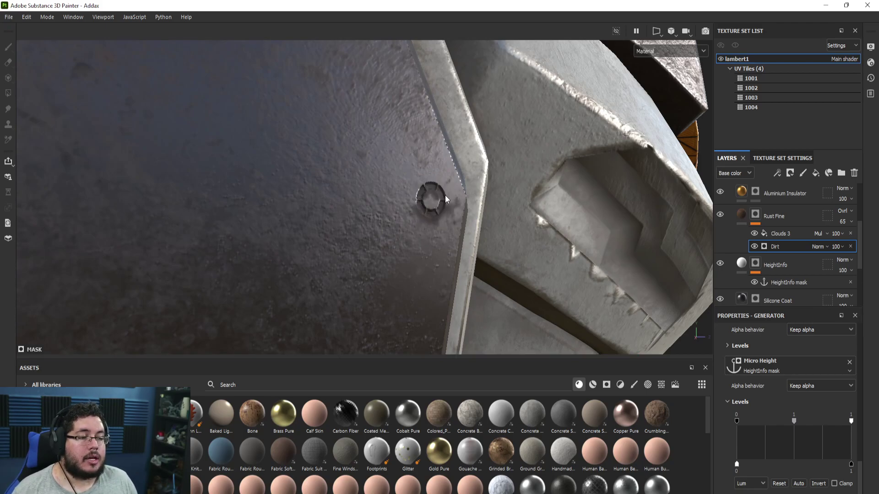
pyautogui.scroll(2, 438, 205)
pyautogui.scroll(-6, 439, 205)
pyautogui.keyDown('alt'); pyautogui.moveTo(439, 205); pyautogui.dragTo(409, 172); pyautogui.keyUp('alt')
pyautogui.keyDown('alt'); pyautogui.moveTo(409, 172); pyautogui.dragTo(394, 257, button='middle'); pyautogui.keyUp('alt')
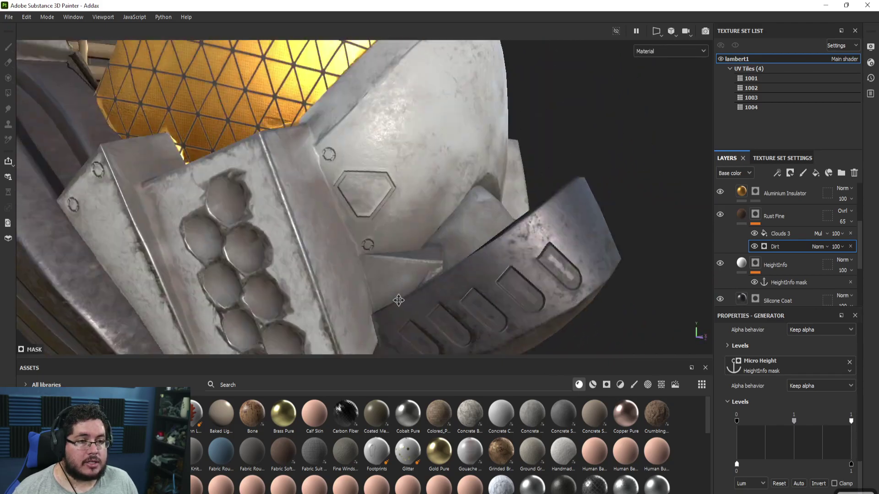
pyautogui.keyDown('alt'); pyautogui.moveTo(394, 257); pyautogui.dragTo(504, 345, button='right'); pyautogui.keyUp('alt')
pyautogui.keyDown('alt'); pyautogui.moveTo(504, 346); pyautogui.dragTo(441, 298); pyautogui.keyUp('alt')
pyautogui.keyDown('alt'); pyautogui.moveTo(441, 298); pyautogui.dragTo(184, 155, button='right'); pyautogui.keyUp('alt')
pyautogui.keyDown('alt'); pyautogui.moveTo(440, 274); pyautogui.dragTo(475, 314); pyautogui.keyUp('alt')
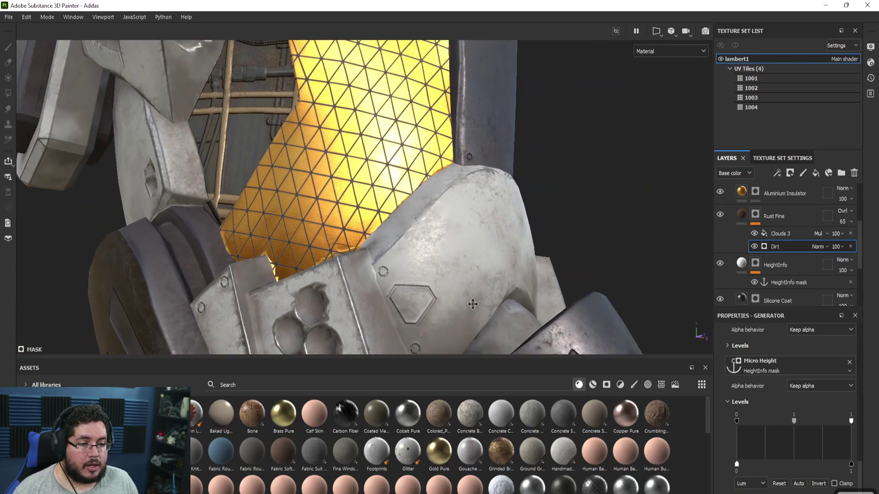
pyautogui.keyDown('alt'); pyautogui.moveTo(475, 314); pyautogui.dragTo(398, 183, button='middle'); pyautogui.keyUp('alt')
pyautogui.keyDown('alt'); pyautogui.moveTo(400, 233); pyautogui.dragTo(462, 275, button='right'); pyautogui.keyUp('alt')
pyautogui.keyDown('alt'); pyautogui.moveTo(376, 145); pyautogui.dragTo(457, 87, button='middle'); pyautogui.keyUp('alt')
pyautogui.keyDown('alt'); pyautogui.moveTo(457, 87); pyautogui.dragTo(713, 292, button='right'); pyautogui.keyUp('alt')
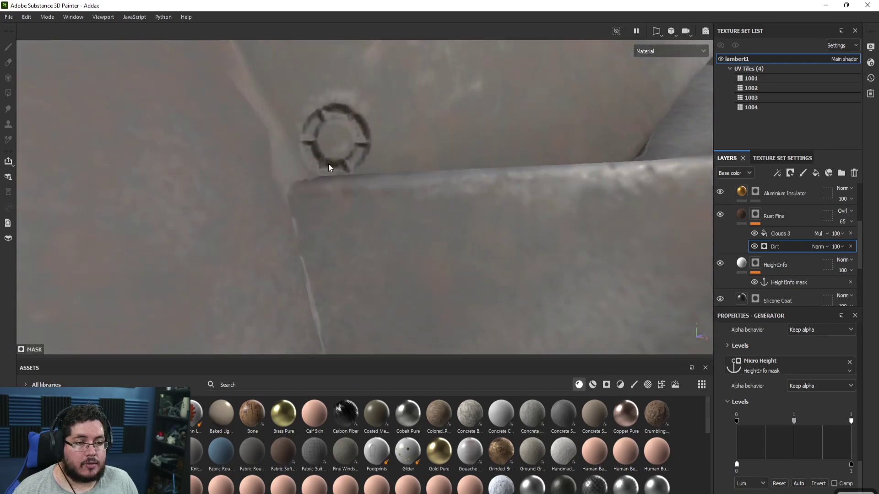
pyautogui.keyDown('alt'); pyautogui.moveTo(347, 121); pyautogui.dragTo(110, 117, button='right'); pyautogui.keyUp('alt')
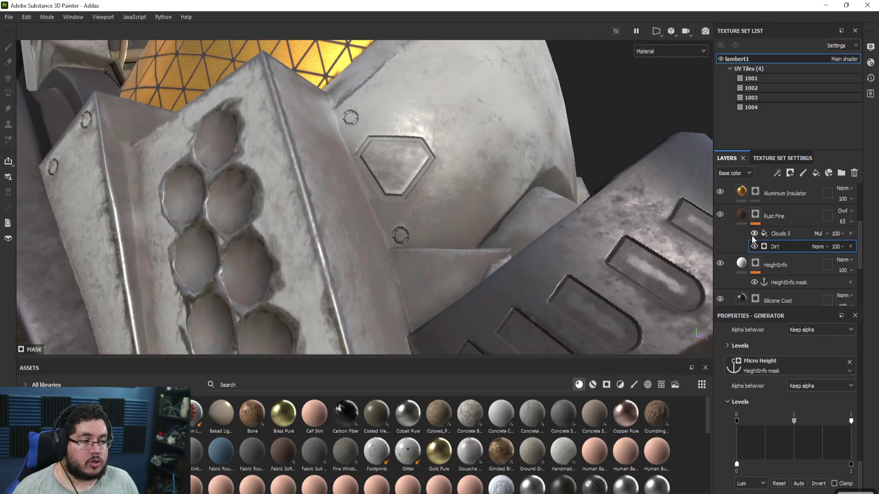
# Compare the dirt around the jaw bolts with the Clouds 3 fill of the Rust Fine mask hidden and shown
pyautogui.keyDown('alt'); pyautogui.moveTo(349, 114); pyautogui.dragTo(378, 216, button='middle'); pyautogui.keyUp('alt')
pyautogui.keyDown('alt'); pyautogui.moveTo(378, 215); pyautogui.dragTo(634, 377, button='right'); pyautogui.keyUp('alt')
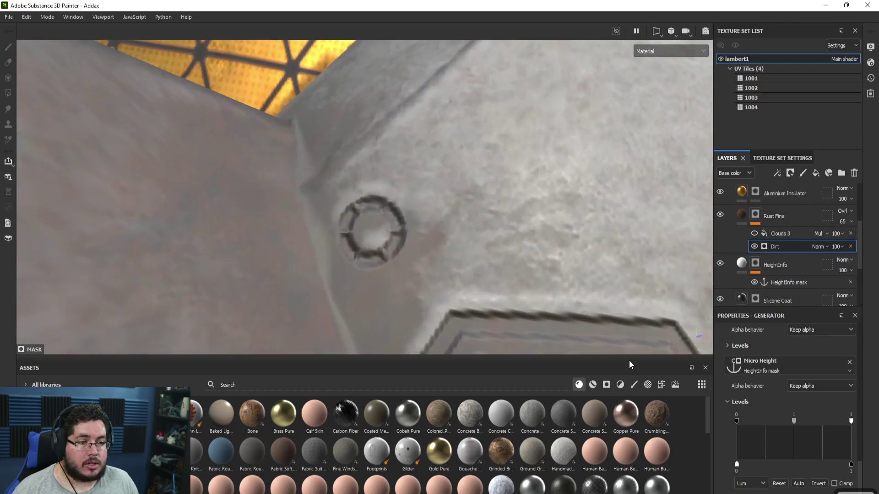
pyautogui.keyDown('alt'); pyautogui.moveTo(405, 229); pyautogui.dragTo(476, 222, button='right'); pyautogui.keyUp('alt')
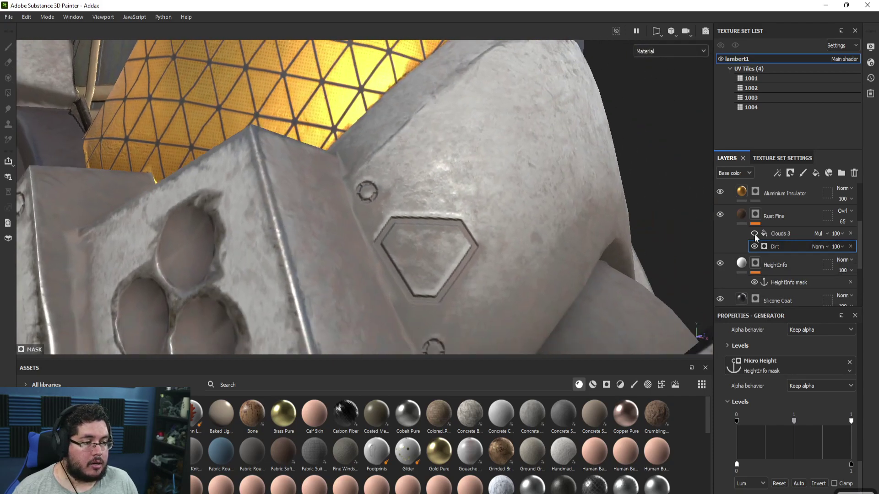
# Examine the rust and height details over the whole helmet from the front, side and below
pyautogui.keyDown('alt'); pyautogui.moveTo(434, 243); pyautogui.dragTo(237, 215); pyautogui.keyUp('alt')
pyautogui.keyDown('alt'); pyautogui.moveTo(237, 216); pyautogui.dragTo(550, 358, button='right'); pyautogui.keyUp('alt')
pyautogui.keyDown('alt'); pyautogui.moveTo(549, 357); pyautogui.dragTo(289, 206); pyautogui.keyUp('alt')
pyautogui.keyDown('alt'); pyautogui.moveTo(288, 206); pyautogui.dragTo(2, 90, button='right'); pyautogui.keyUp('alt')
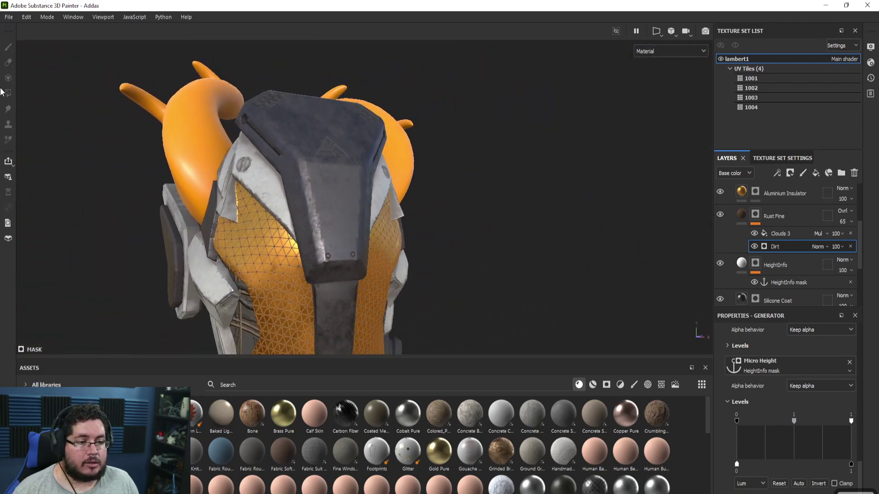
pyautogui.keyDown('alt'); pyautogui.moveTo(274, 238); pyautogui.dragTo(256, 174); pyautogui.keyUp('alt')
pyautogui.keyDown('alt'); pyautogui.moveTo(257, 174); pyautogui.dragTo(15, 68, button='right'); pyautogui.keyUp('alt')
pyautogui.keyDown('alt'); pyautogui.moveTo(293, 87); pyautogui.dragTo(324, 137); pyautogui.keyUp('alt')
pyautogui.keyDown('alt'); pyautogui.moveTo(324, 137); pyautogui.dragTo(443, 186, button='right'); pyautogui.keyUp('alt')
pyautogui.keyDown('alt'); pyautogui.moveTo(443, 186); pyautogui.dragTo(277, 141, button='middle'); pyautogui.keyUp('alt')
pyautogui.keyDown('alt'); pyautogui.moveTo(517, 256); pyautogui.dragTo(241, 184, button='right'); pyautogui.keyUp('alt')
pyautogui.keyDown('alt'); pyautogui.moveTo(242, 184); pyautogui.dragTo(293, 138); pyautogui.keyUp('alt')
pyautogui.keyDown('alt'); pyautogui.moveTo(293, 137); pyautogui.dragTo(297, 96, button='middle'); pyautogui.keyUp('alt')
pyautogui.keyDown('alt'); pyautogui.moveTo(297, 96); pyautogui.dragTo(383, 249, button='right'); pyautogui.keyUp('alt')
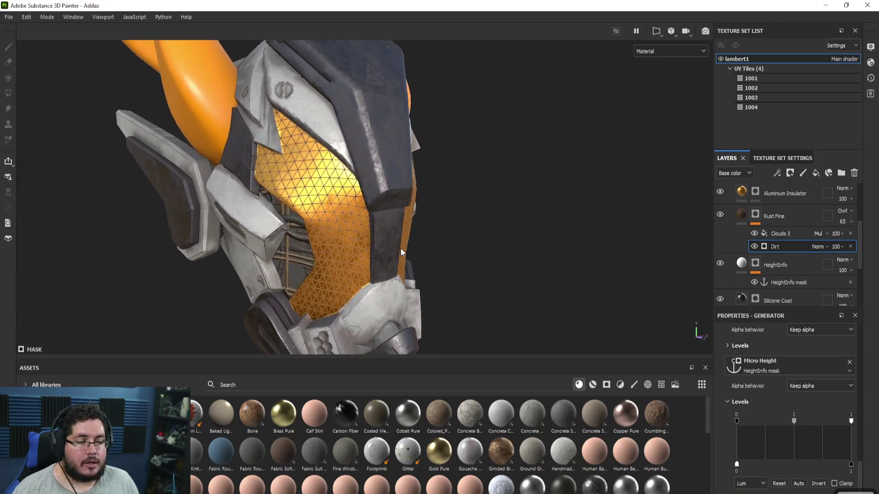
pyautogui.keyDown('alt'); pyautogui.moveTo(383, 249); pyautogui.dragTo(344, 195); pyautogui.keyUp('alt')
# Collapse Folder 1 at the top of the layer stack and select it
pyautogui.scroll(5, 815, 244)
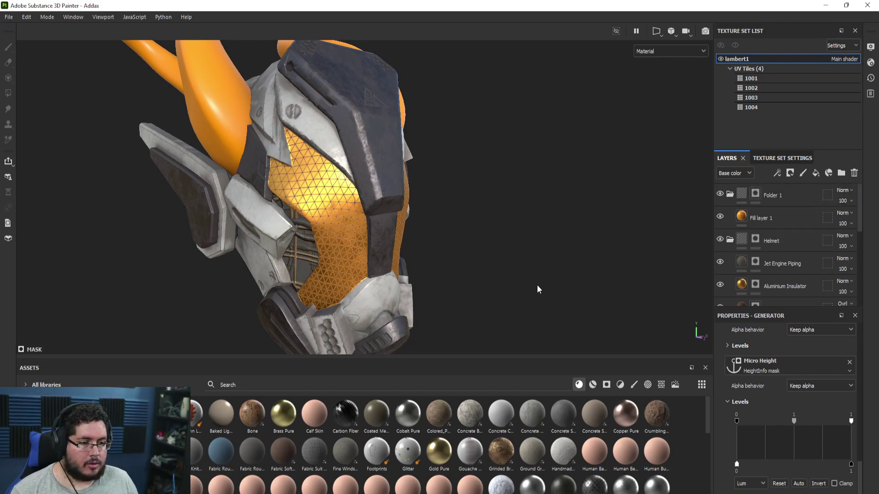
pyautogui.keyDown('alt'); pyautogui.moveTo(504, 283); pyautogui.dragTo(522, 284); pyautogui.keyUp('alt')
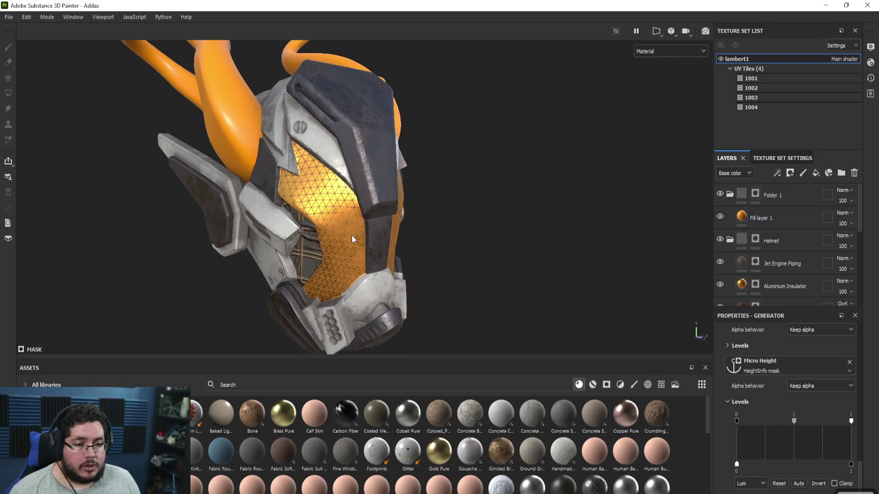
pyautogui.keyDown('alt'); pyautogui.moveTo(349, 238); pyautogui.dragTo(314, 234); pyautogui.keyUp('alt')
pyautogui.click(730, 194)
pyautogui.keyDown('alt'); pyautogui.moveTo(412, 236); pyautogui.dragTo(441, 167); pyautogui.keyUp('alt')
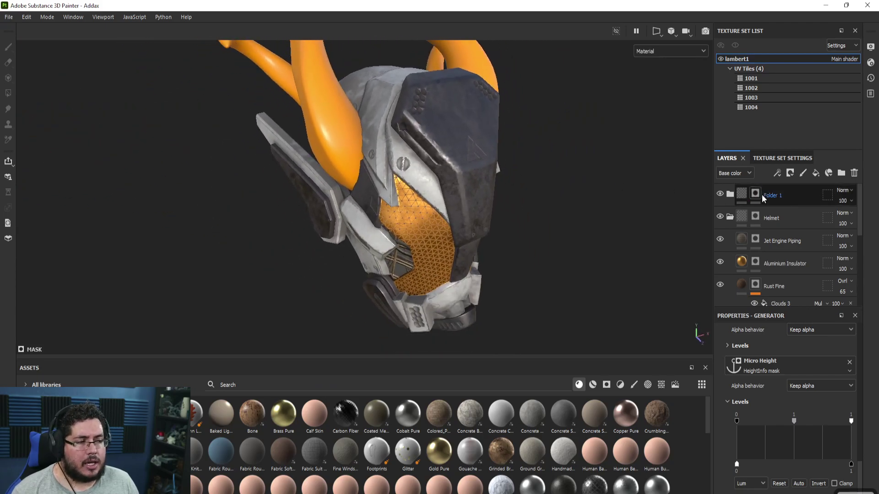
pyautogui.click(786, 200)
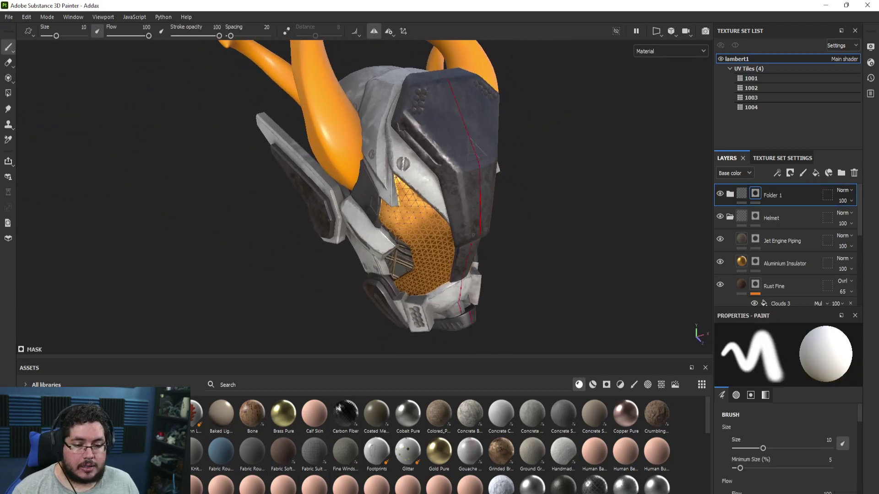
# Add the Aluminium Pure material as a layer above Folder 1 and give it a black mask
pyautogui.moveTo(341, 395); pyautogui.dragTo(782, 186)
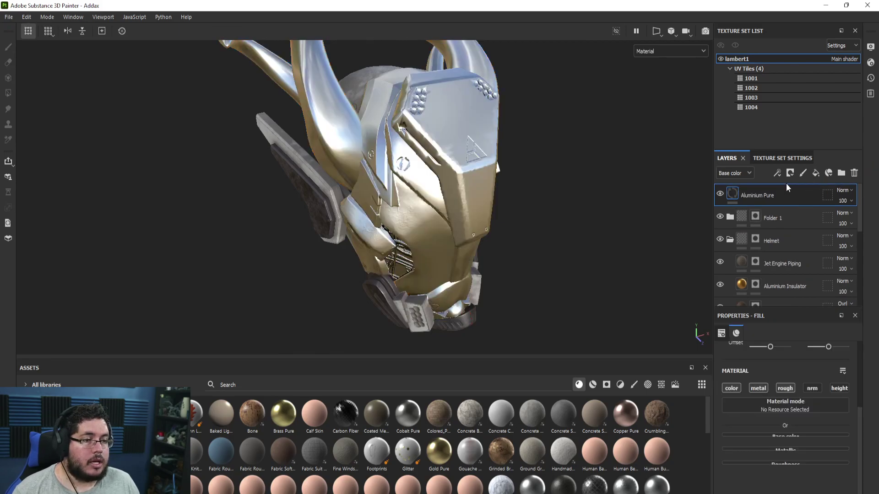
pyautogui.rightClick(779, 198)
pyautogui.click(790, 17)
pyautogui.rightClick(748, 192)
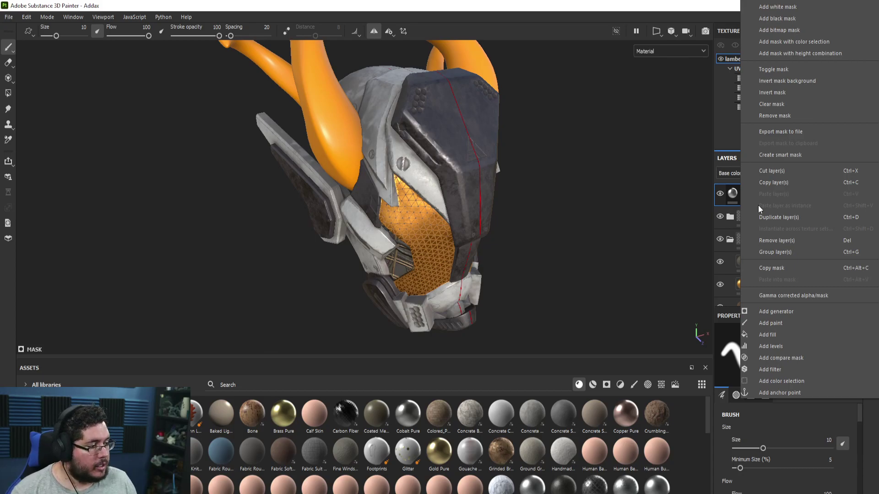
pyautogui.click(786, 311)
pyautogui.click(784, 359)
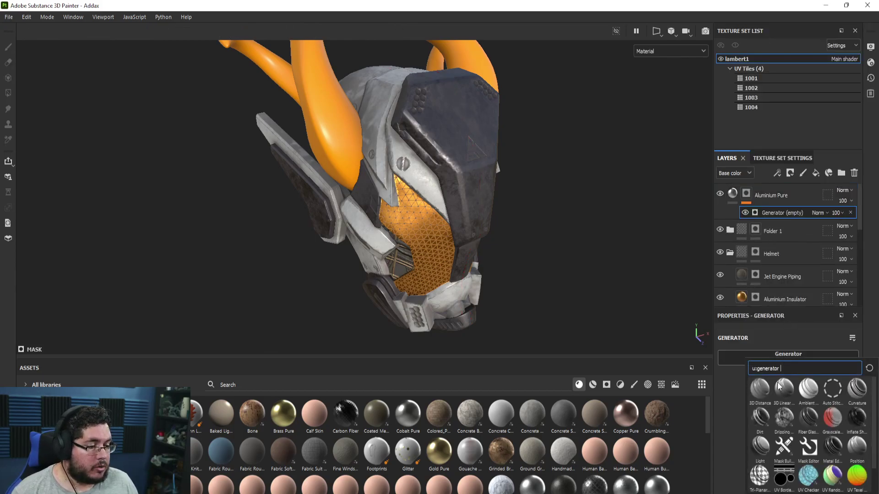
pyautogui.click(723, 416)
pyautogui.click(851, 214)
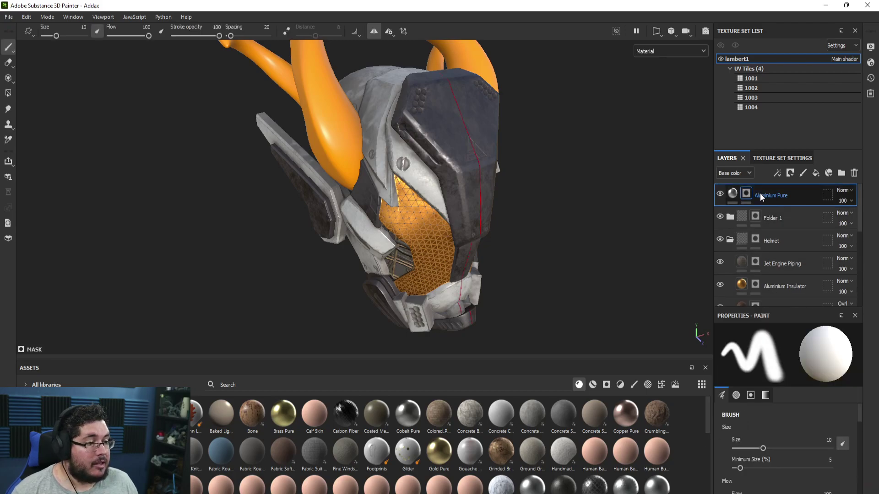
# Add a fill effect to the Aluminium Pure mask and assign it the Grunge Scratches Rough texture
pyautogui.rightClick(759, 193)
pyautogui.click(792, 365)
pyautogui.click(793, 392)
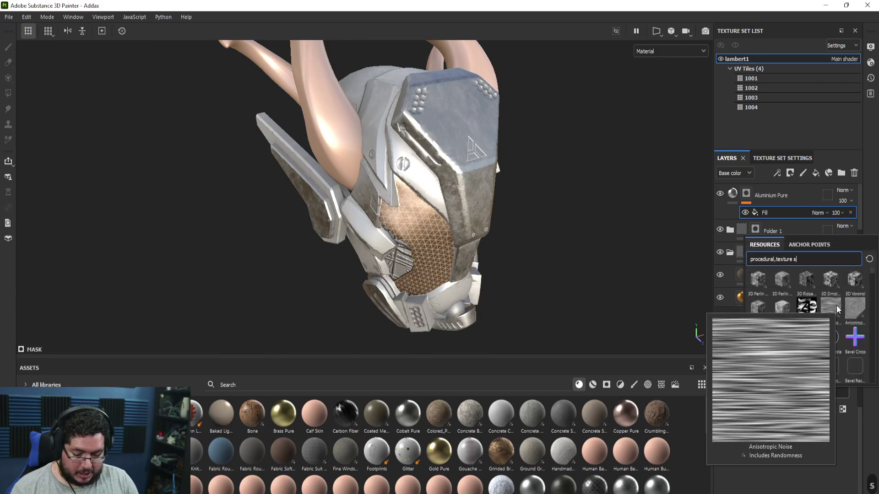
pyautogui.write('scrt')
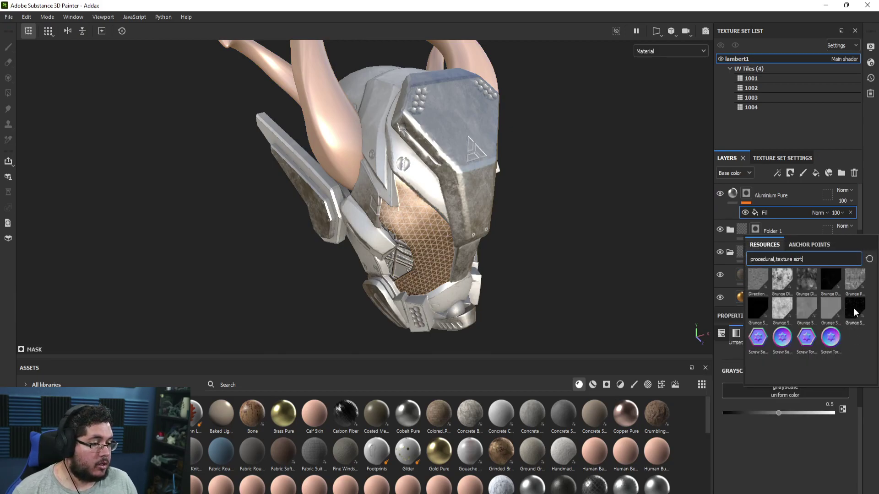
pyautogui.click(853, 309)
pyautogui.scroll(3, 441, 156)
pyautogui.keyDown('alt'); pyautogui.moveTo(677, 286); pyautogui.dragTo(486, 200); pyautogui.keyUp('alt')
pyautogui.keyDown('alt'); pyautogui.moveTo(486, 199); pyautogui.dragTo(424, 188, button='right'); pyautogui.keyUp('alt')
pyautogui.keyDown('alt'); pyautogui.moveTo(424, 188); pyautogui.dragTo(504, 220); pyautogui.keyUp('alt')
pyautogui.keyDown('alt'); pyautogui.moveTo(504, 220); pyautogui.dragTo(523, 250, button='right'); pyautogui.keyUp('alt')
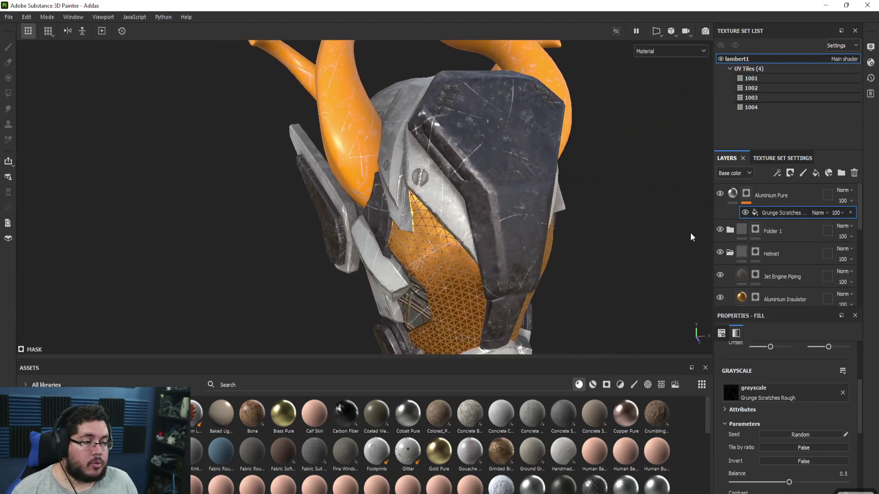
# Set the Aluminium Pure layer's blending mode to Linear Dodge and its opacity to 51
pyautogui.click(849, 190)
pyautogui.click(831, 279)
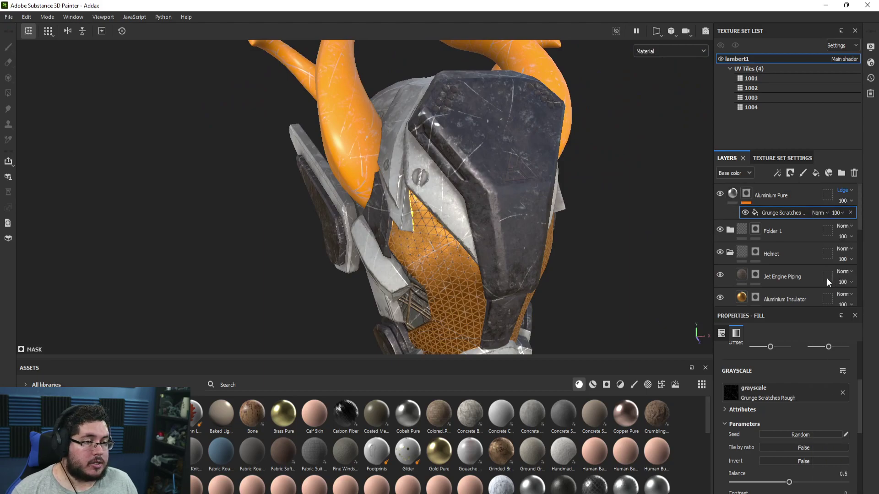
pyautogui.moveTo(870, 220)
pyautogui.mouseDown()
pyautogui.moveTo(846, 218)
pyautogui.moveTo(856, 216)
pyautogui.mouseUp()
pyautogui.keyDown('alt'); pyautogui.moveTo(687, 215); pyautogui.dragTo(504, 190); pyautogui.keyUp('alt')
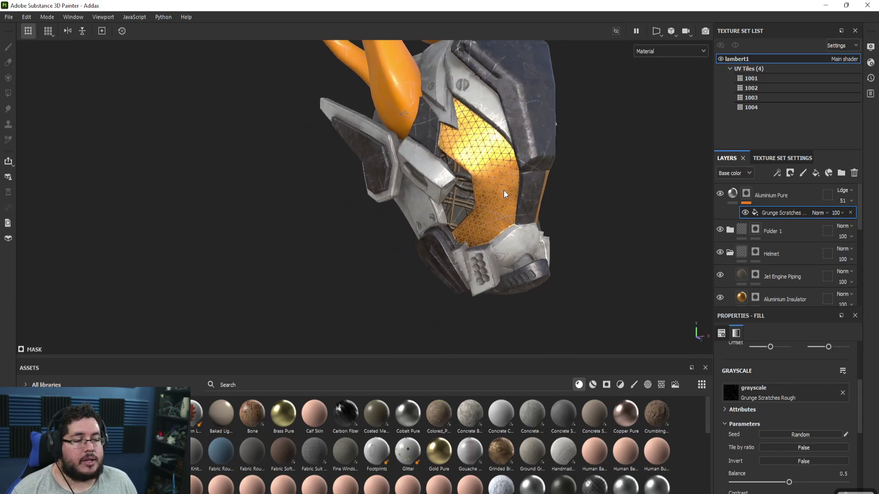
# Add a paint effect above the Grunge Scratches fill in the Aluminium Pure mask
pyautogui.rightClick(749, 195)
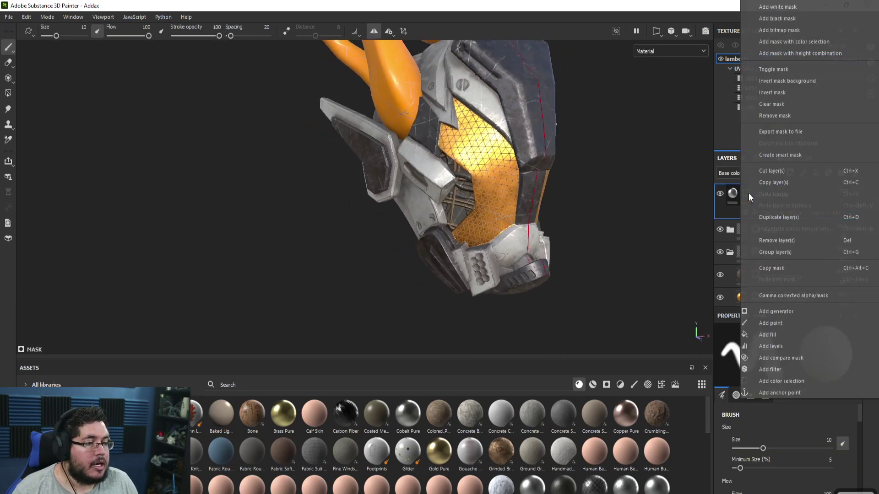
pyautogui.click(783, 323)
pyautogui.press('4')
pyautogui.moveTo(474, 179)
pyautogui.keyDown('alt'); pyautogui.mouseDown()
pyautogui.moveTo(605, 226)
pyautogui.moveTo(637, 279)
pyautogui.mouseUp(); pyautogui.keyUp('alt')
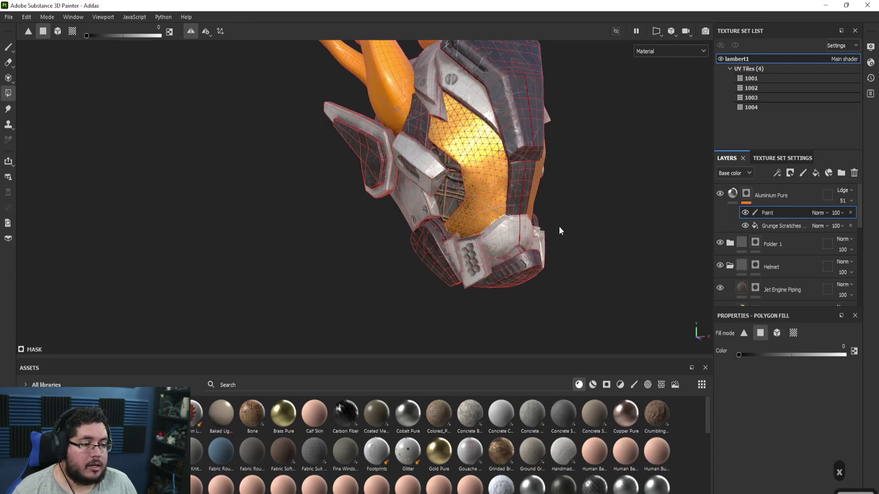
pyautogui.keyDown('alt'); pyautogui.moveTo(567, 235); pyautogui.dragTo(526, 243); pyautogui.keyUp('alt')
pyautogui.keyDown('alt'); pyautogui.moveTo(526, 243); pyautogui.dragTo(565, 263, button='right'); pyautogui.keyUp('alt')
# Paint out excess scratches on the helmet's side plates and jaw in black with a brush of size 21.37
pyautogui.press('1')
pyautogui.keyDown('alt'); pyautogui.moveTo(494, 220); pyautogui.dragTo(526, 228); pyautogui.keyUp('alt')
pyautogui.keyDown('alt'); pyautogui.moveTo(527, 229); pyautogui.dragTo(550, 238, button='right'); pyautogui.keyUp('alt')
pyautogui.keyDown('ctrl'); pyautogui.moveTo(378, 165); pyautogui.dragTo(398, 164, button='right'); pyautogui.keyUp('ctrl')
pyautogui.moveTo(352, 100); pyautogui.dragTo(405, 167)
pyautogui.press('x')
pyautogui.moveTo(392, 100)
pyautogui.mouseDown()
pyautogui.moveTo(389, 158)
pyautogui.moveTo(412, 139)
pyautogui.moveTo(411, 160)
pyautogui.mouseUp()
pyautogui.keyDown('alt'); pyautogui.moveTo(414, 142); pyautogui.dragTo(417, 280, button='middle'); pyautogui.keyUp('alt')
pyautogui.keyDown('alt'); pyautogui.moveTo(394, 256); pyautogui.dragTo(278, 146, button='right'); pyautogui.keyUp('alt')
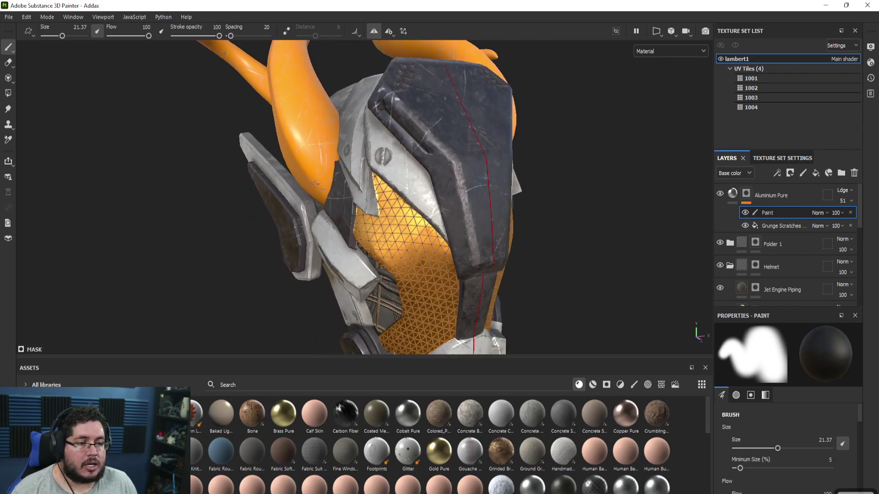
pyautogui.keyDown('alt'); pyautogui.moveTo(278, 146); pyautogui.dragTo(399, 187); pyautogui.keyUp('alt')
pyautogui.keyDown('alt'); pyautogui.moveTo(402, 231); pyautogui.dragTo(355, 71); pyautogui.keyUp('alt')
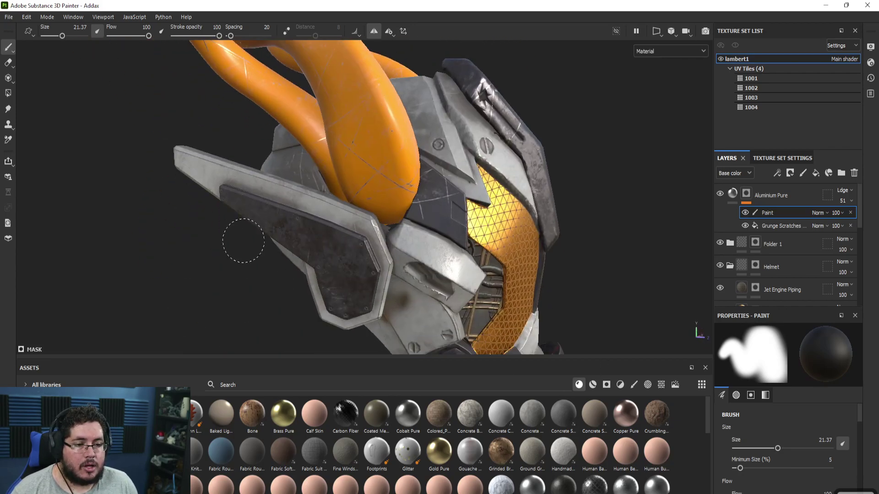
pyautogui.keyDown('alt'); pyautogui.moveTo(389, 167); pyautogui.dragTo(279, 228); pyautogui.keyUp('alt')
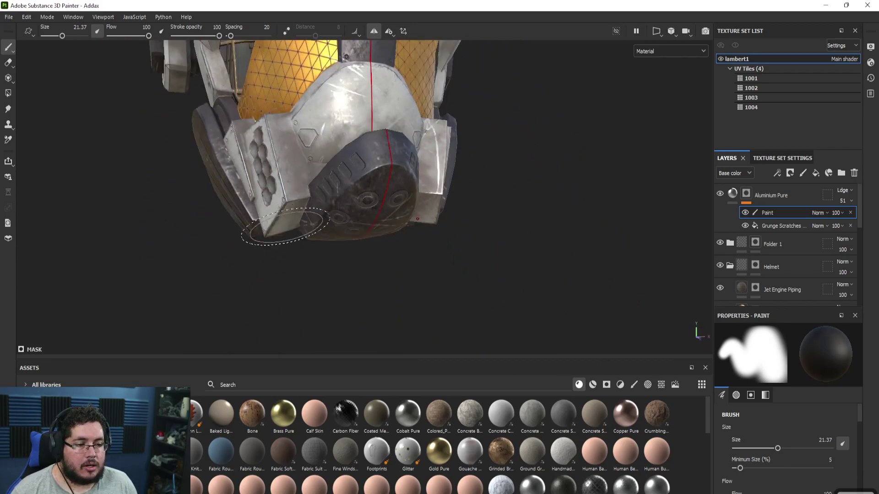
pyautogui.keyDown('alt'); pyautogui.moveTo(366, 87); pyautogui.dragTo(378, 196); pyautogui.keyUp('alt')
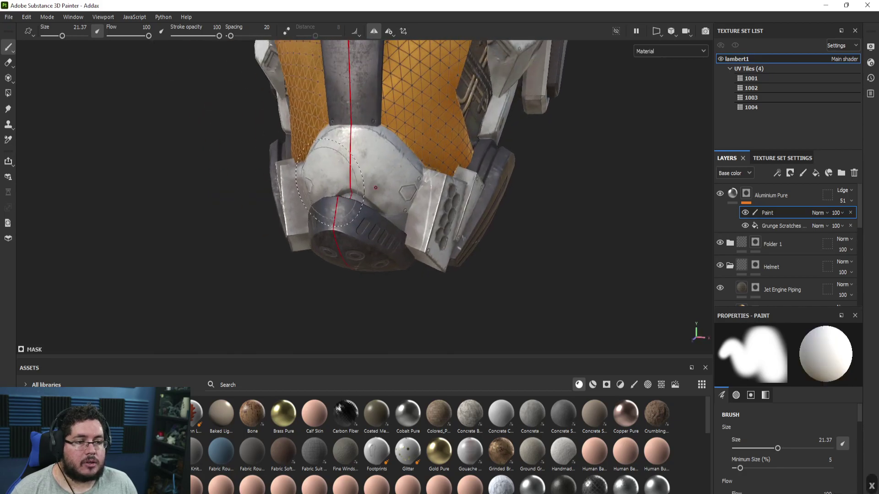
# Undo the last mask strokes painted over the muzzle
pyautogui.keyDown('alt'); pyautogui.moveTo(361, 160); pyautogui.dragTo(389, 206); pyautogui.keyUp('alt')
pyautogui.press('x')
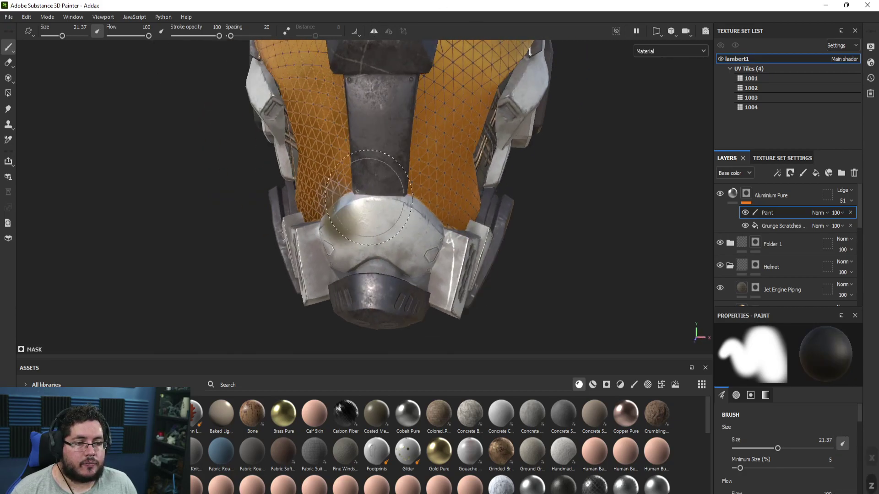
pyautogui.hotkey('ctrl', 'z')
pyautogui.hotkey('ctrl', 'z')
pyautogui.keyDown('alt'); pyautogui.moveTo(224, 201); pyautogui.dragTo(261, 189); pyautogui.keyUp('alt')
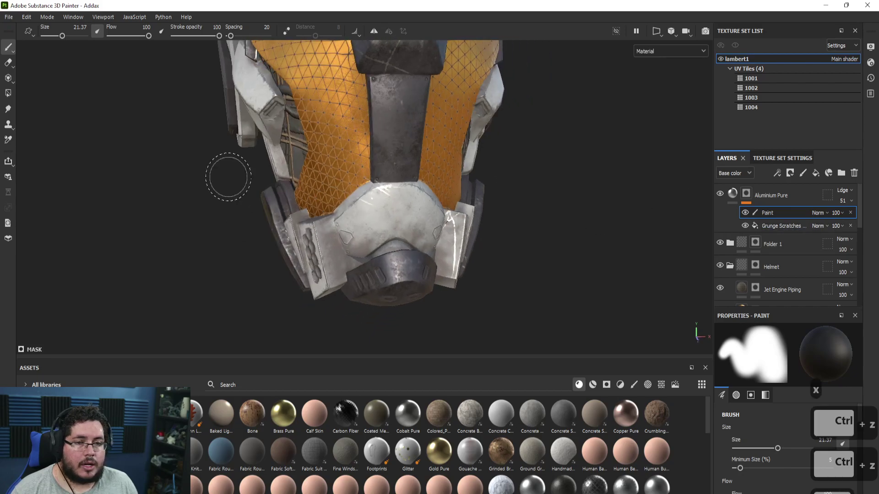
pyautogui.press('x')
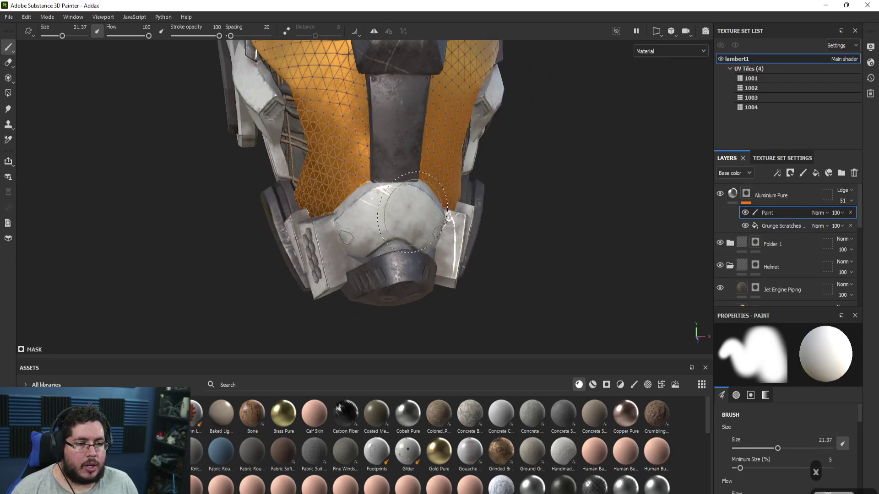
# Erase mask paint around the muzzle with the size 10 eraser and return to the paint brush
pyautogui.click(8, 62)
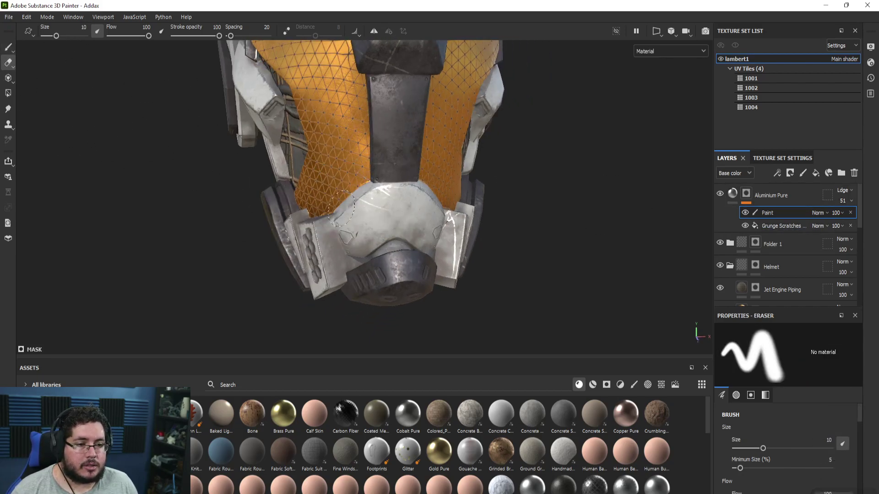
pyautogui.keyDown('alt'); pyautogui.moveTo(424, 283); pyautogui.dragTo(442, 277); pyautogui.keyUp('alt')
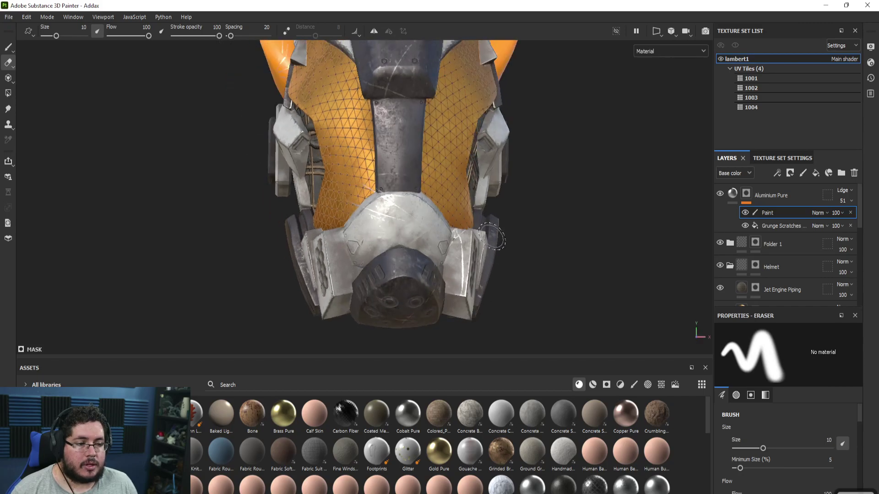
pyautogui.keyDown('alt'); pyautogui.moveTo(496, 240); pyautogui.dragTo(327, 245); pyautogui.keyUp('alt')
pyautogui.press('1')
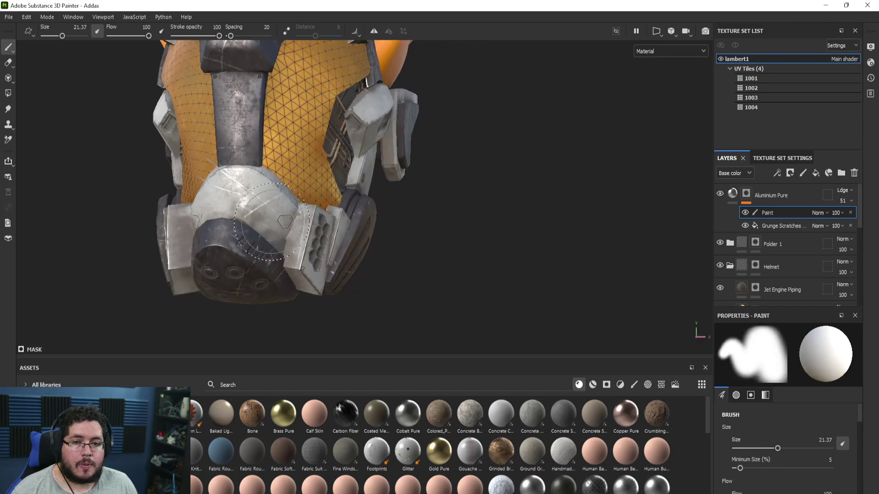
pyautogui.moveTo(375, 235)
pyautogui.keyDown('alt'); pyautogui.mouseDown()
pyautogui.moveTo(385, 256)
pyautogui.moveTo(398, 247)
pyautogui.moveTo(207, 165)
pyautogui.moveTo(320, 182)
pyautogui.moveTo(290, 187)
pyautogui.mouseUp(); pyautogui.keyUp('alt')
pyautogui.keyDown('alt'); pyautogui.moveTo(289, 186); pyautogui.dragTo(327, 148, button='middle'); pyautogui.keyUp('alt')
pyautogui.keyDown('alt'); pyautogui.moveTo(328, 149); pyautogui.dragTo(397, 203, button='right'); pyautogui.keyUp('alt')
pyautogui.keyDown('alt'); pyautogui.moveTo(397, 203); pyautogui.dragTo(454, 205); pyautogui.keyUp('alt')
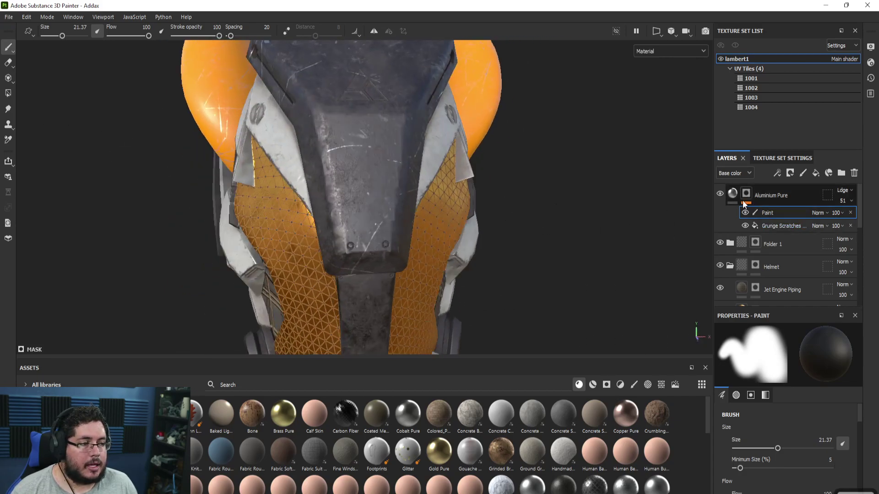
# Give the Aluminium Pure material a slightly negative height so the scratches cut into the helmet surface
pyautogui.click(733, 194)
pyautogui.scroll(-3, 802, 338)
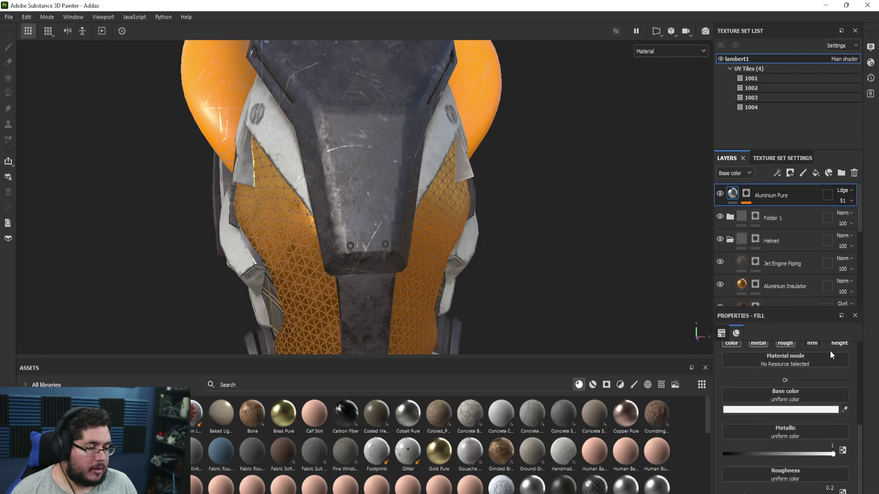
pyautogui.scroll(-2, 794, 442)
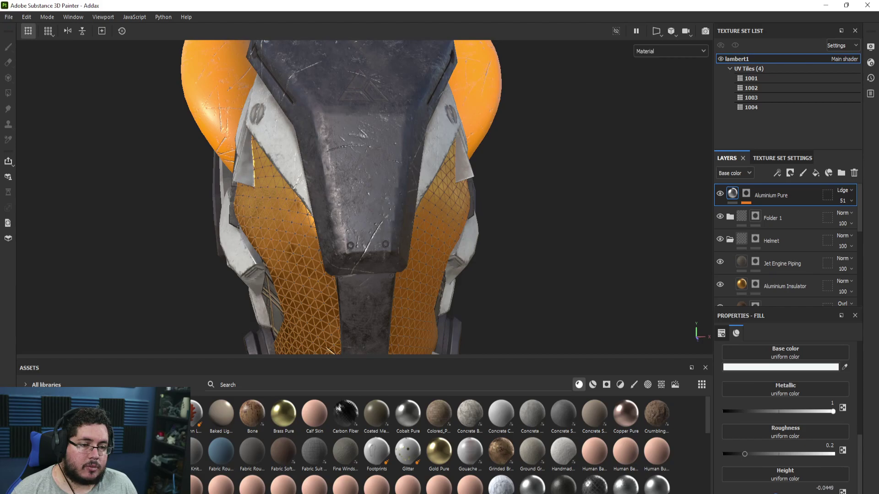
pyautogui.keyDown('alt'); pyautogui.moveTo(518, 249); pyautogui.dragTo(565, 241); pyautogui.keyUp('alt')
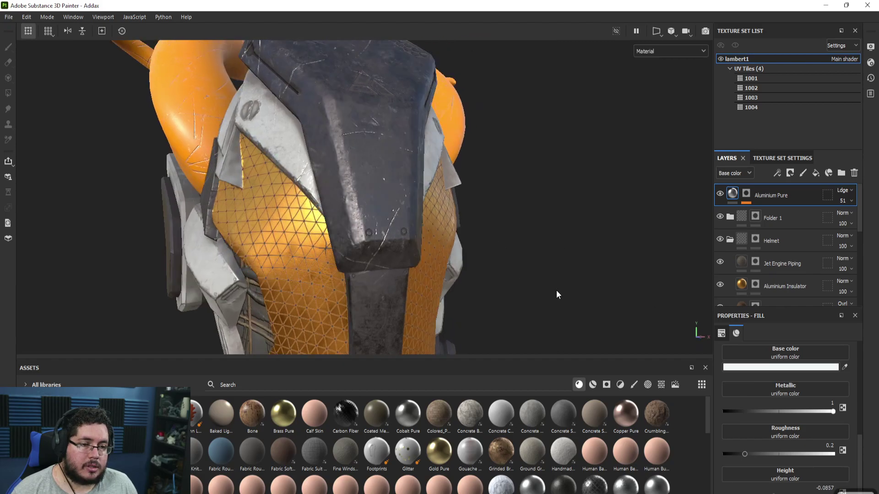
pyautogui.keyDown('alt'); pyautogui.moveTo(557, 294); pyautogui.dragTo(584, 275); pyautogui.keyUp('alt')
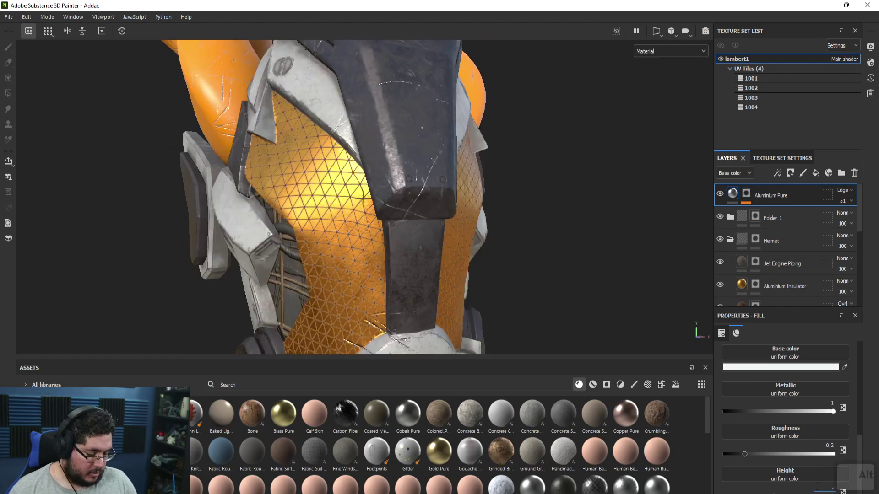
pyautogui.keyDown('alt'); pyautogui.moveTo(503, 255); pyautogui.dragTo(499, 107, button='middle'); pyautogui.keyUp('alt')
pyautogui.keyDown('alt'); pyautogui.moveTo(380, 174); pyautogui.dragTo(430, 179); pyautogui.keyUp('alt')
pyautogui.keyDown('alt'); pyautogui.moveTo(430, 178); pyautogui.dragTo(451, 183, button='right'); pyautogui.keyUp('alt')
# Paint out scratches where the visor meets the muzzle on the mask's paint effect, using a black brush of size 7.64
pyautogui.click(746, 193)
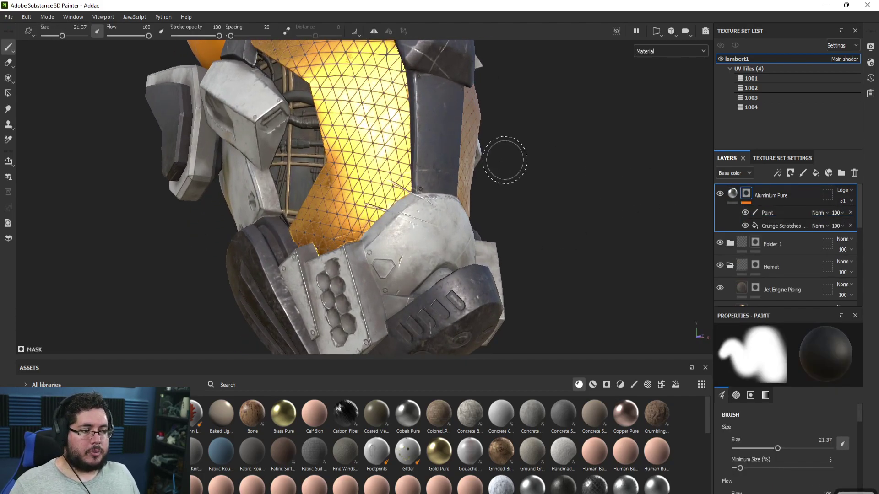
pyautogui.keyDown('alt'); pyautogui.moveTo(428, 181); pyautogui.dragTo(408, 207); pyautogui.keyUp('alt')
pyautogui.click(798, 215)
pyautogui.keyDown('ctrl'); pyautogui.moveTo(372, 194); pyautogui.dragTo(342, 193, button='right'); pyautogui.keyUp('ctrl')
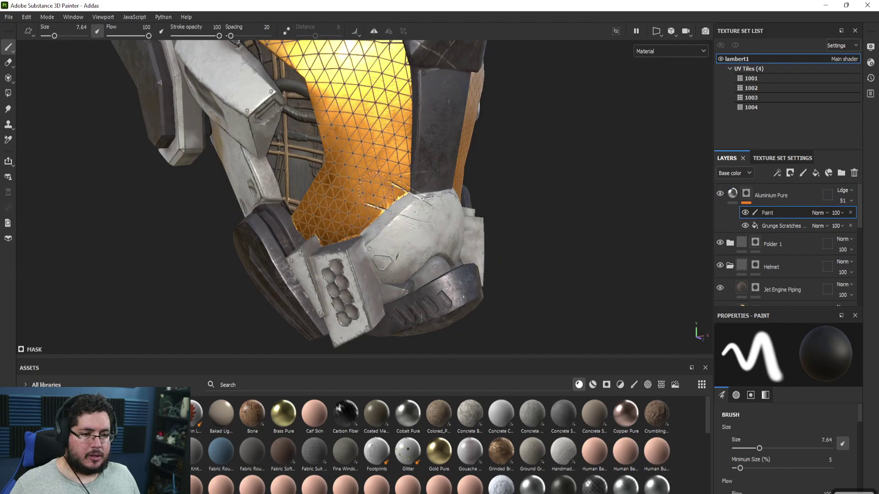
pyautogui.keyDown('alt'); pyautogui.moveTo(376, 199); pyautogui.dragTo(285, 108); pyautogui.keyUp('alt')
pyautogui.keyDown('alt'); pyautogui.moveTo(286, 108); pyautogui.dragTo(333, 165, button='middle'); pyautogui.keyUp('alt')
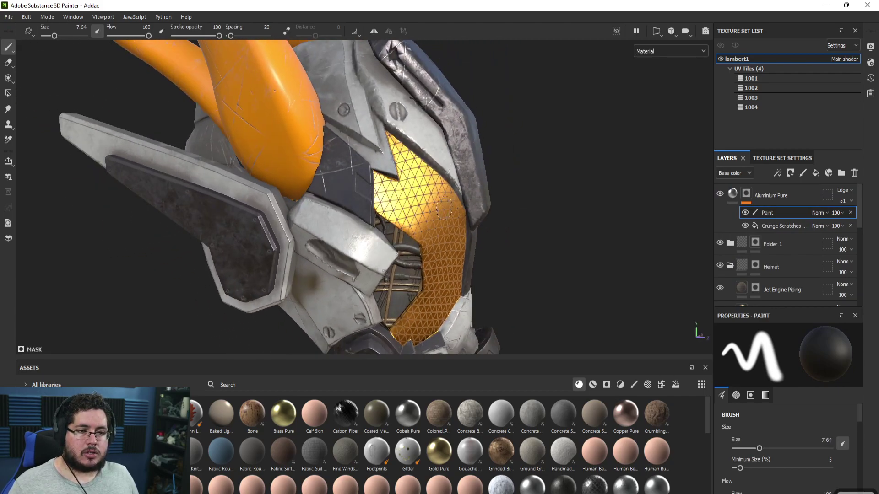
# Examine the engraved scratches over the whole helmet from the front and side
pyautogui.keyDown('alt'); pyautogui.moveTo(333, 164); pyautogui.dragTo(390, 133, button='right'); pyautogui.keyUp('alt')
pyautogui.keyDown('alt'); pyautogui.moveTo(389, 132); pyautogui.dragTo(448, 206, button='middle'); pyautogui.keyUp('alt')
pyautogui.keyDown('alt'); pyautogui.moveTo(449, 206); pyautogui.dragTo(389, 115, button='right'); pyautogui.keyUp('alt')
pyautogui.keyDown('alt'); pyautogui.moveTo(650, 215); pyautogui.dragTo(522, 257); pyautogui.keyUp('alt')
pyautogui.keyDown('alt'); pyautogui.moveTo(522, 257); pyautogui.dragTo(589, 307, button='middle'); pyautogui.keyUp('alt')
pyautogui.keyDown('alt'); pyautogui.moveTo(589, 308); pyautogui.dragTo(370, 224, button='right'); pyautogui.keyUp('alt')
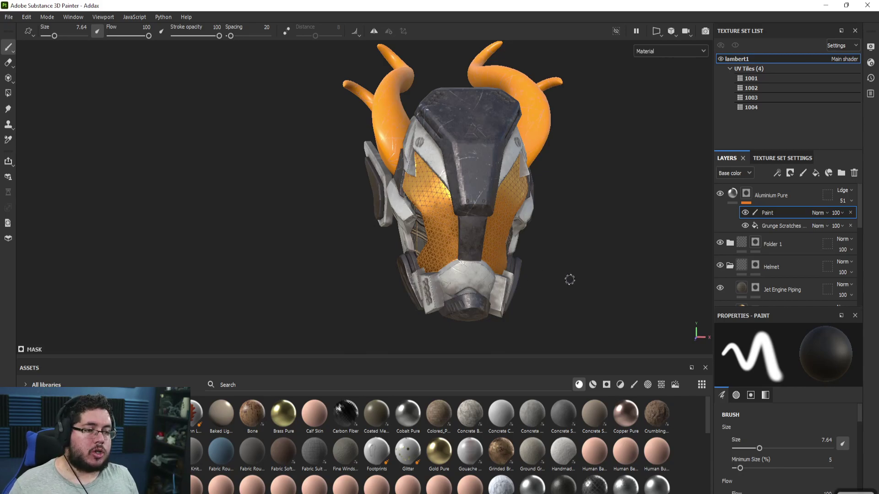
pyautogui.keyDown('alt'); pyautogui.moveTo(566, 280); pyautogui.dragTo(440, 274); pyautogui.keyUp('alt')
pyautogui.keyDown('alt'); pyautogui.moveTo(439, 275); pyautogui.dragTo(485, 282, button='right'); pyautogui.keyUp('alt')
pyautogui.keyDown('alt'); pyautogui.moveTo(457, 275); pyautogui.dragTo(595, 258); pyautogui.keyUp('alt')
pyautogui.keyDown('alt'); pyautogui.moveTo(344, 189); pyautogui.dragTo(389, 192, button='middle'); pyautogui.keyUp('alt')
pyautogui.keyDown('alt'); pyautogui.moveTo(499, 239); pyautogui.dragTo(439, 220, button='right'); pyautogui.keyUp('alt')
pyautogui.keyDown('alt'); pyautogui.moveTo(412, 219); pyautogui.dragTo(471, 242); pyautogui.keyUp('alt')
pyautogui.keyDown('alt'); pyautogui.moveTo(389, 243); pyautogui.dragTo(419, 250, button='right'); pyautogui.keyUp('alt')
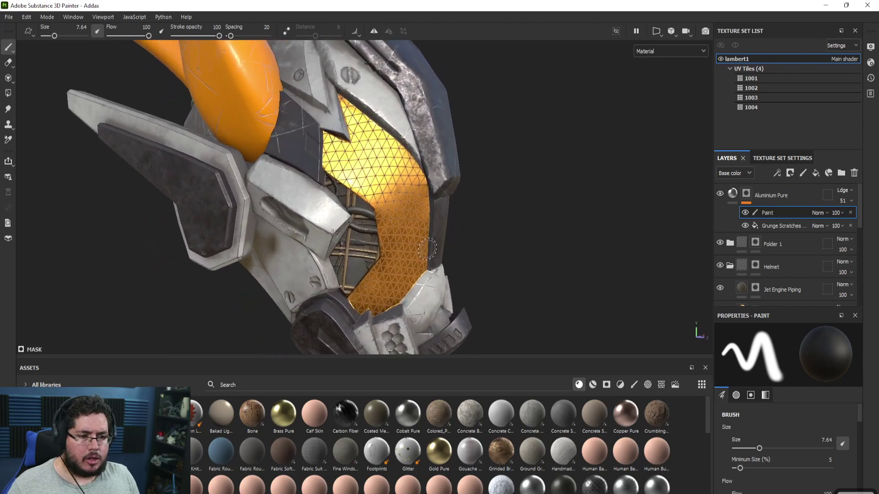
# Examine the scratches up close on the side plates, visor edge, horn base and brow bolt
pyautogui.keyDown('alt'); pyautogui.moveTo(418, 250); pyautogui.dragTo(334, 215); pyautogui.keyUp('alt')
pyautogui.keyDown('alt'); pyautogui.moveTo(438, 179); pyautogui.dragTo(459, 190, button='right'); pyautogui.keyUp('alt')
pyautogui.keyDown('alt'); pyautogui.moveTo(459, 190); pyautogui.dragTo(551, 173); pyautogui.keyUp('alt')
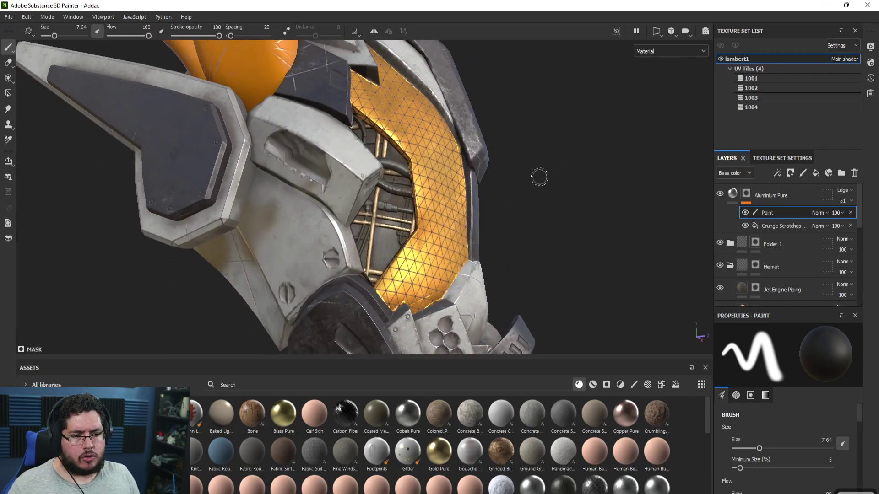
pyautogui.keyDown('alt'); pyautogui.moveTo(451, 261); pyautogui.dragTo(449, 143, button='middle'); pyautogui.keyUp('alt')
pyautogui.keyDown('alt'); pyautogui.moveTo(450, 143); pyautogui.dragTo(408, 137, button='right'); pyautogui.keyUp('alt')
pyautogui.keyDown('alt'); pyautogui.moveTo(408, 137); pyautogui.dragTo(376, 137); pyautogui.keyUp('alt')
pyautogui.keyDown('alt'); pyautogui.moveTo(395, 137); pyautogui.dragTo(393, 191, button='middle'); pyautogui.keyUp('alt')
pyautogui.keyDown('alt'); pyautogui.moveTo(393, 190); pyautogui.dragTo(412, 167); pyautogui.keyUp('alt')
pyautogui.keyDown('alt'); pyautogui.moveTo(420, 167); pyautogui.dragTo(416, 199, button='middle'); pyautogui.keyUp('alt')
pyautogui.keyDown('alt'); pyautogui.moveTo(474, 203); pyautogui.dragTo(432, 222); pyautogui.keyUp('alt')
pyautogui.keyDown('alt'); pyautogui.moveTo(432, 221); pyautogui.dragTo(422, 235, button='middle'); pyautogui.keyUp('alt')
pyautogui.keyDown('alt'); pyautogui.moveTo(425, 232); pyautogui.dragTo(490, 206); pyautogui.keyUp('alt')
pyautogui.keyDown('alt'); pyautogui.moveTo(412, 211); pyautogui.dragTo(451, 226, button='right'); pyautogui.keyUp('alt')
pyautogui.keyDown('alt'); pyautogui.moveTo(452, 225); pyautogui.dragTo(474, 233, button='middle'); pyautogui.keyUp('alt')
pyautogui.keyDown('alt'); pyautogui.moveTo(474, 232); pyautogui.dragTo(752, 374, button='right'); pyautogui.keyUp('alt')
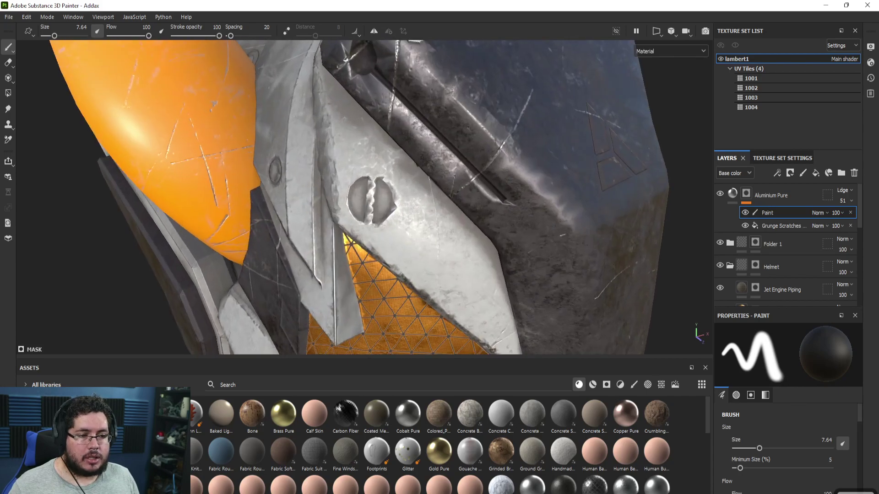
pyautogui.keyDown('alt'); pyautogui.moveTo(382, 202); pyautogui.dragTo(378, 177, button='right'); pyautogui.keyUp('alt')
pyautogui.keyDown('alt'); pyautogui.moveTo(378, 177); pyautogui.dragTo(430, 137); pyautogui.keyUp('alt')
# Add an Emissive channel to the lambert1 texture set
pyautogui.click(780, 157)
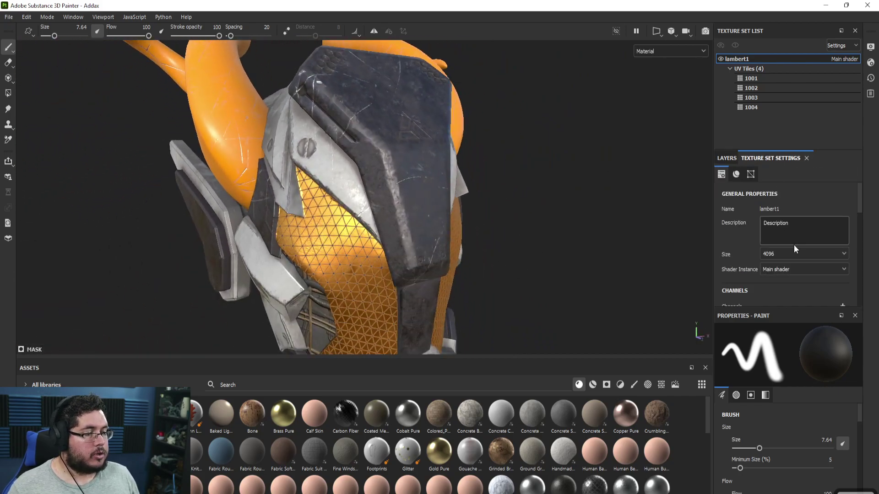
pyautogui.scroll(-1, 814, 257)
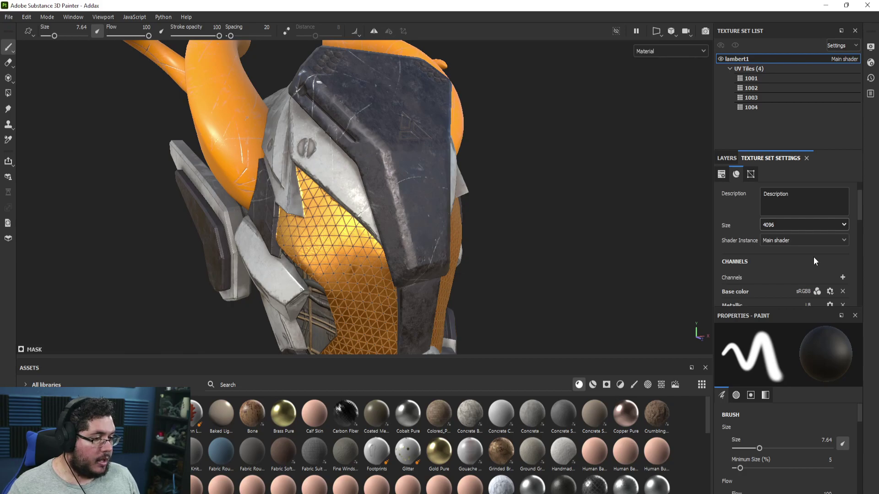
pyautogui.click(843, 277)
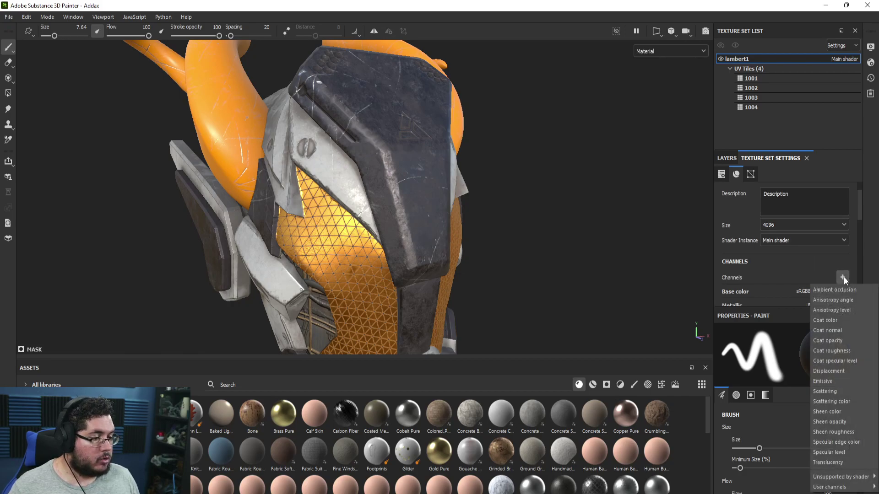
pyautogui.click(824, 382)
pyautogui.keyDown('alt'); pyautogui.moveTo(548, 261); pyautogui.dragTo(611, 243); pyautogui.keyUp('alt')
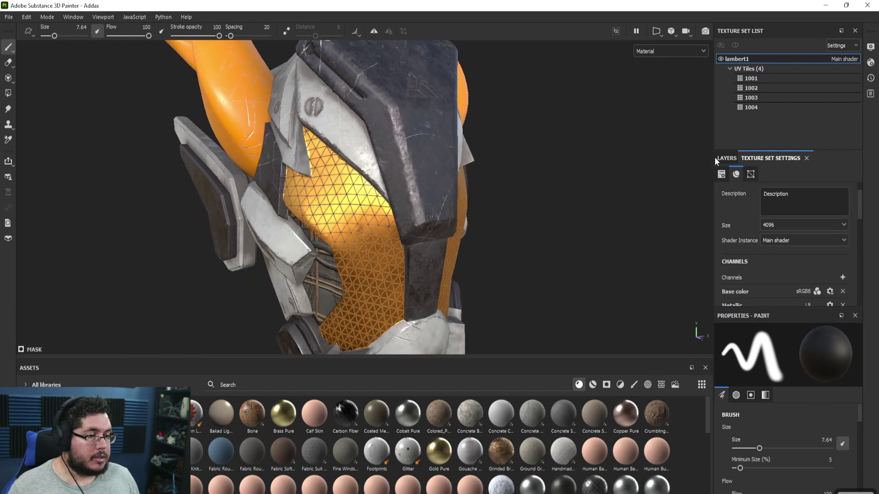
# Add a fill layer above Aluminium Pure and leave only its emissive channel active, disabling color, metal, rough, normal and height
pyautogui.click(727, 158)
pyautogui.click(815, 173)
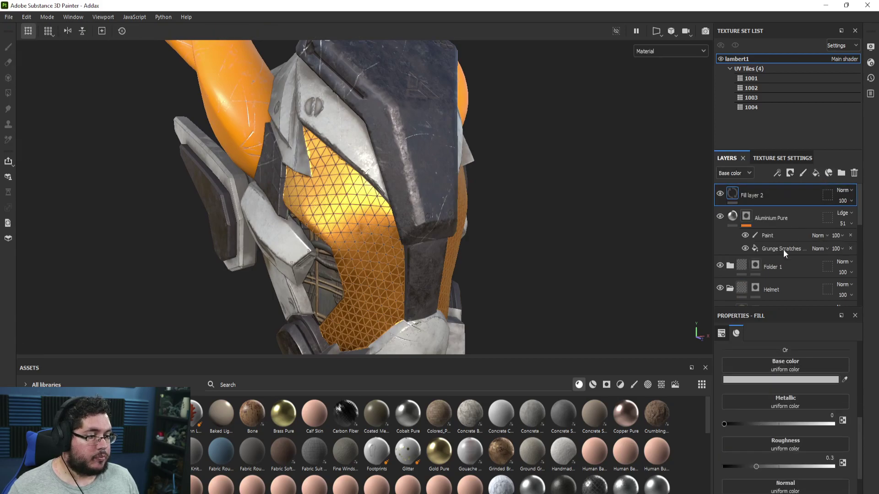
pyautogui.scroll(2, 765, 352)
pyautogui.click(731, 388)
pyautogui.click(780, 402)
pyautogui.click(792, 388)
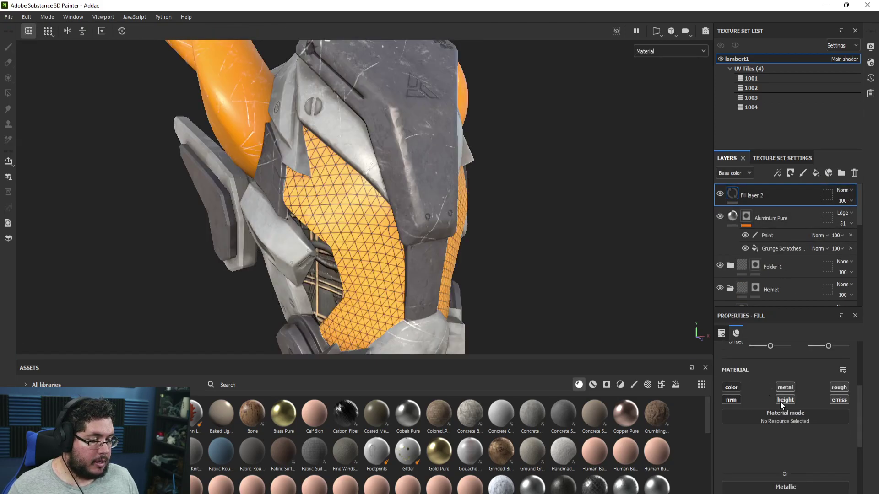
pyautogui.click(833, 390)
# Set the fill layer's emissive colour to cyan 00D9FF and add a black mask to the layer
pyautogui.click(768, 468)
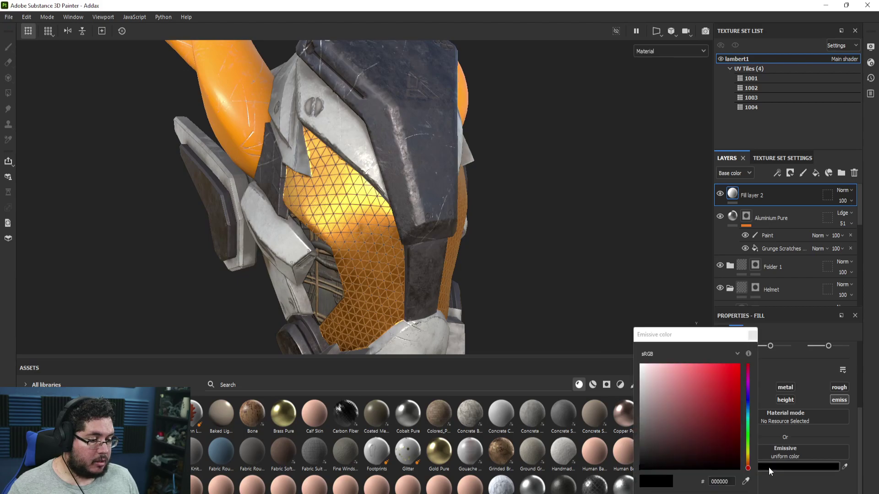
pyautogui.moveTo(724, 436); pyautogui.dragTo(740, 365)
pyautogui.moveTo(749, 442); pyautogui.dragTo(750, 422)
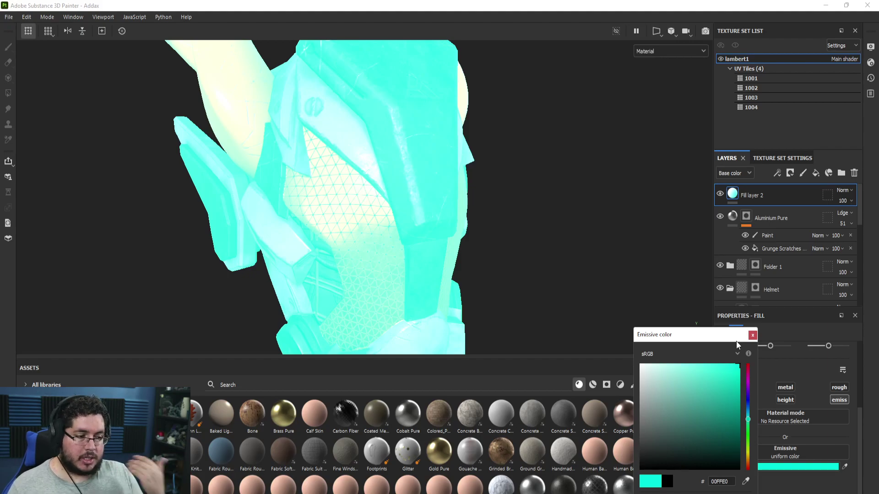
pyautogui.moveTo(749, 424); pyautogui.dragTo(751, 418)
pyautogui.rightClick(768, 194)
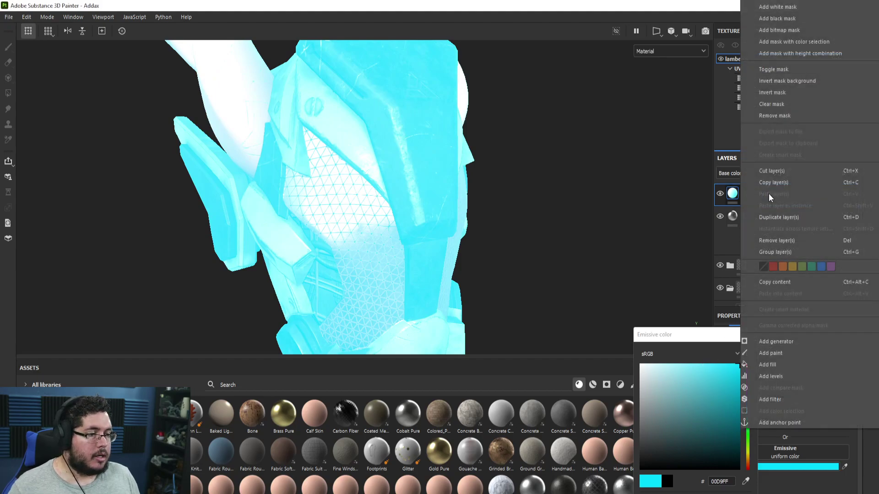
pyautogui.click(795, 21)
# Paint the brow bolt into the emissive mask with symmetry on, keeping its centre slot black with a size 1.08 brush
pyautogui.keyDown('alt'); pyautogui.moveTo(406, 134); pyautogui.dragTo(358, 46); pyautogui.keyUp('alt')
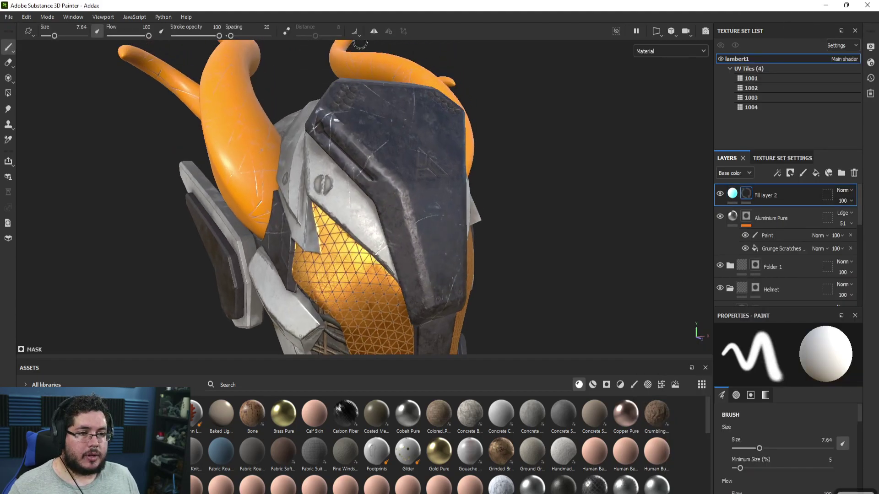
pyautogui.keyDown('alt'); pyautogui.moveTo(372, 82); pyautogui.dragTo(370, 184, button='right'); pyautogui.keyUp('alt')
pyautogui.keyDown('alt'); pyautogui.moveTo(370, 185); pyautogui.dragTo(390, 223, button='middle'); pyautogui.keyUp('alt')
pyautogui.keyDown('alt'); pyautogui.moveTo(597, 218); pyautogui.dragTo(641, 235); pyautogui.keyUp('alt')
pyautogui.moveTo(377, 199)
pyautogui.keyDown('ctrl'); pyautogui.mouseDown(button='right')
pyautogui.moveTo(334, 199)
pyautogui.moveTo(362, 198)
pyautogui.mouseUp(button='right'); pyautogui.keyUp('ctrl')
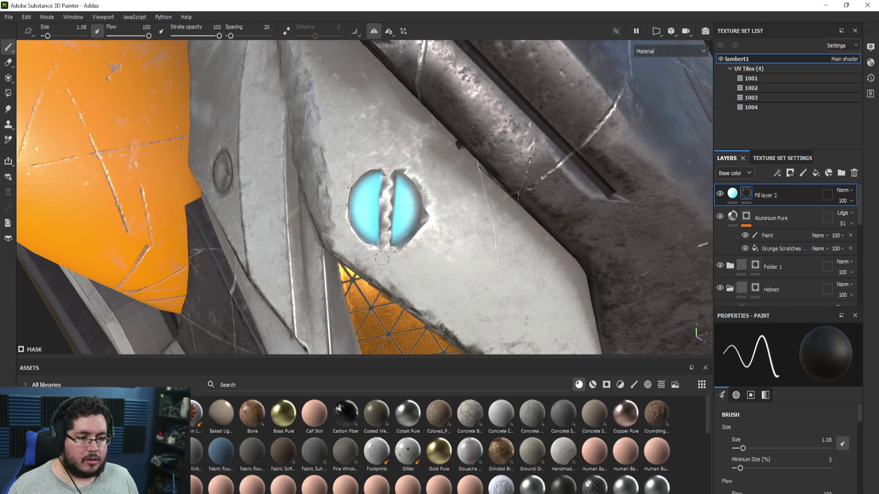
# Paint the bolt nearest the cheek's front edge into the emissive mask with a white brush of size 4.18
pyautogui.scroll(-5, 382, 259)
pyautogui.keyDown('alt'); pyautogui.moveTo(495, 204); pyautogui.dragTo(451, 187); pyautogui.keyUp('alt')
pyautogui.keyDown('alt'); pyautogui.moveTo(451, 188); pyautogui.dragTo(543, 229, button='right'); pyautogui.keyUp('alt')
pyautogui.keyDown('alt'); pyautogui.moveTo(543, 229); pyautogui.dragTo(591, 220); pyautogui.keyUp('alt')
pyautogui.keyDown('alt'); pyautogui.moveTo(591, 220); pyautogui.dragTo(573, 284, button='right'); pyautogui.keyUp('alt')
pyautogui.keyDown('alt'); pyautogui.moveTo(572, 284); pyautogui.dragTo(582, 238); pyautogui.keyUp('alt')
pyautogui.keyDown('alt'); pyautogui.moveTo(581, 238); pyautogui.dragTo(618, 275, button='right'); pyautogui.keyUp('alt')
pyautogui.keyDown('alt'); pyautogui.moveTo(618, 275); pyautogui.dragTo(687, 265); pyautogui.keyUp('alt')
pyautogui.moveTo(500, 181)
pyautogui.keyDown('alt'); pyautogui.mouseDown(button='right')
pyautogui.moveTo(545, 220)
pyautogui.moveTo(518, 195)
pyautogui.mouseUp(button='right'); pyautogui.keyUp('alt')
pyautogui.keyDown('alt'); pyautogui.moveTo(517, 195); pyautogui.dragTo(492, 190); pyautogui.keyUp('alt')
pyautogui.keyDown('alt'); pyautogui.moveTo(492, 190); pyautogui.dragTo(531, 224, button='right'); pyautogui.keyUp('alt')
pyautogui.moveTo(451, 180)
pyautogui.keyDown('ctrl'); pyautogui.mouseDown(button='right')
pyautogui.moveTo(488, 180)
pyautogui.moveTo(430, 172)
pyautogui.mouseUp(button='right'); pyautogui.keyUp('ctrl')
pyautogui.click(433, 173)
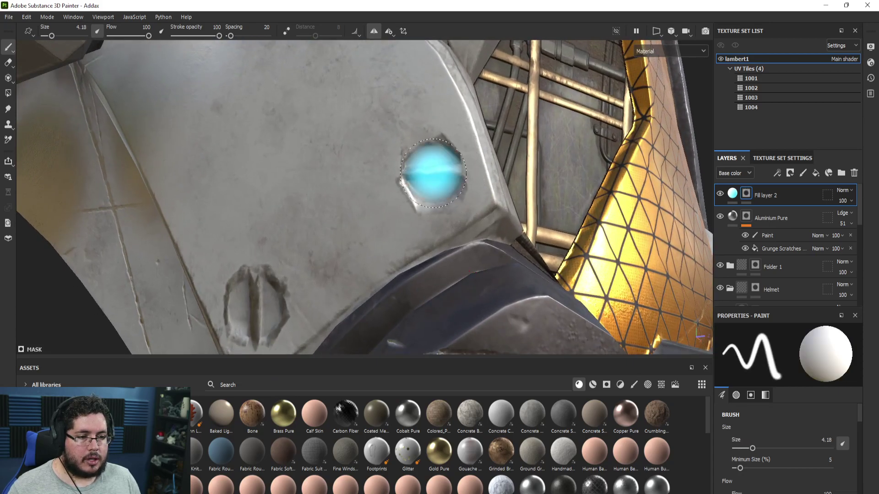
# Paint the second cheek bolt into the emissive mask and mask out both bolts' slots with a black brush of size 1.02
pyautogui.moveTo(382, 238)
pyautogui.keyDown('alt'); pyautogui.mouseDown()
pyautogui.moveTo(316, 292)
pyautogui.moveTo(350, 245)
pyautogui.mouseUp(); pyautogui.keyUp('alt')
pyautogui.click(298, 283)
pyautogui.moveTo(350, 245)
pyautogui.keyDown('alt'); pyautogui.mouseDown(button='right')
pyautogui.moveTo(428, 210)
pyautogui.moveTo(384, 203)
pyautogui.mouseUp(button='right'); pyautogui.keyUp('alt')
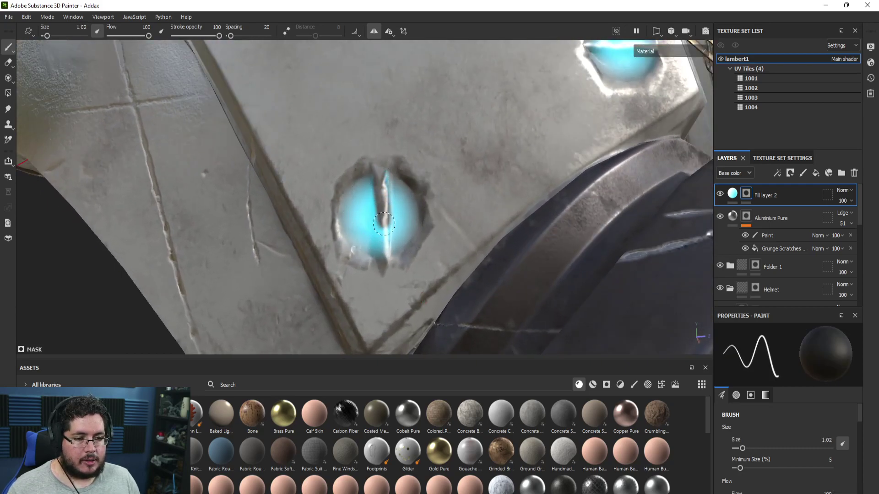
pyautogui.keyDown('alt'); pyautogui.moveTo(398, 148); pyautogui.dragTo(365, 122, button='right'); pyautogui.keyUp('alt')
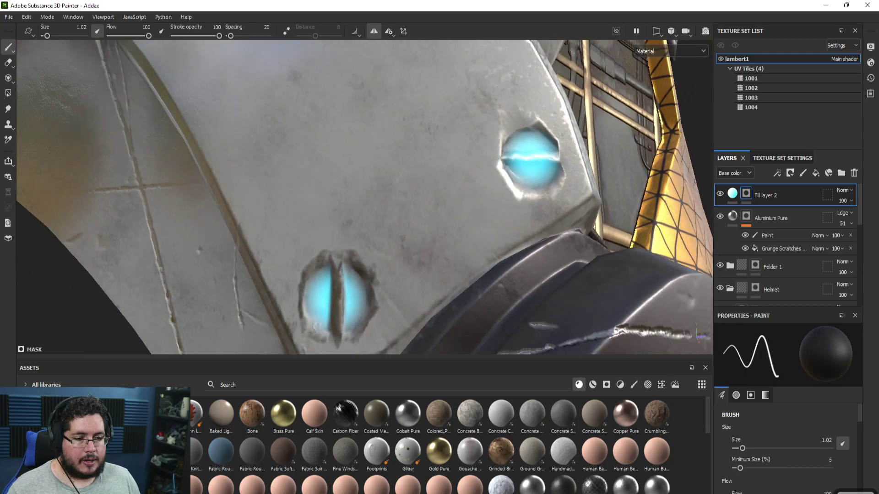
pyautogui.keyDown('alt'); pyautogui.moveTo(364, 122); pyautogui.dragTo(504, 164); pyautogui.keyUp('alt')
pyautogui.keyDown('shift'); pyautogui.click(570, 153); pyautogui.keyUp('shift')
# Trace the six-sided groove on the muzzle's side into the emissive mask with straight white strokes of brush size 0.34
pyautogui.keyDown('alt'); pyautogui.moveTo(549, 146); pyautogui.dragTo(412, 120, button='right'); pyautogui.keyUp('alt')
pyautogui.keyDown('alt'); pyautogui.moveTo(412, 120); pyautogui.dragTo(179, 78); pyautogui.keyUp('alt')
pyautogui.keyDown('alt'); pyautogui.moveTo(179, 79); pyautogui.dragTo(234, 86, button='right'); pyautogui.keyUp('alt')
pyautogui.keyDown('alt'); pyautogui.moveTo(233, 87); pyautogui.dragTo(293, 103); pyautogui.keyUp('alt')
pyautogui.keyDown('alt'); pyautogui.moveTo(472, 167); pyautogui.dragTo(414, 137, button='right'); pyautogui.keyUp('alt')
pyautogui.keyDown('alt'); pyautogui.moveTo(415, 137); pyautogui.dragTo(419, 196, button='middle'); pyautogui.keyUp('alt')
pyautogui.moveTo(419, 196)
pyautogui.keyDown('alt'); pyautogui.mouseDown()
pyautogui.moveTo(444, 178)
pyautogui.moveTo(436, 228)
pyautogui.mouseUp(); pyautogui.keyUp('alt')
pyautogui.keyDown('alt'); pyautogui.moveTo(435, 228); pyautogui.dragTo(401, 257, button='right'); pyautogui.keyUp('alt')
pyautogui.keyDown('alt'); pyautogui.moveTo(400, 257); pyautogui.dragTo(327, 202); pyautogui.keyUp('alt')
pyautogui.keyDown('alt'); pyautogui.moveTo(327, 202); pyautogui.dragTo(353, 225, button='right'); pyautogui.keyUp('alt')
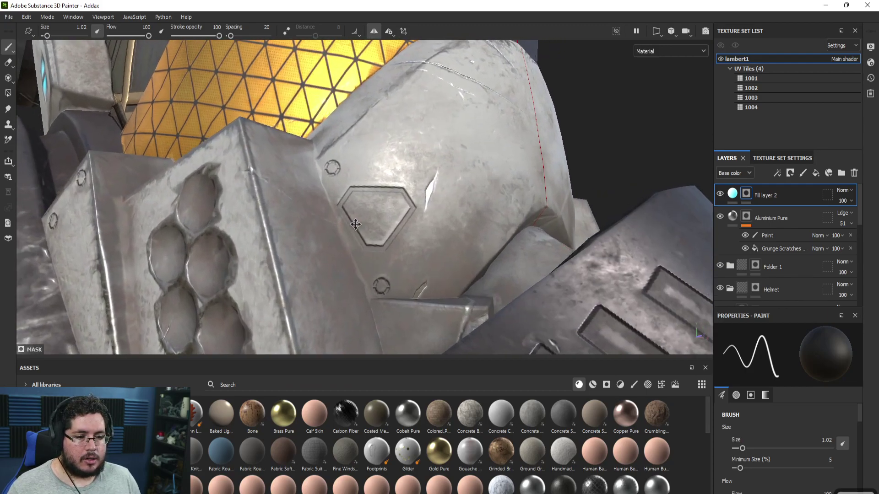
pyautogui.keyDown('alt'); pyautogui.moveTo(353, 226); pyautogui.dragTo(382, 172); pyautogui.keyUp('alt')
pyautogui.keyDown('alt'); pyautogui.moveTo(382, 172); pyautogui.dragTo(400, 158, button='right'); pyautogui.keyUp('alt')
pyautogui.keyDown('alt'); pyautogui.moveTo(399, 158); pyautogui.dragTo(357, 167); pyautogui.keyUp('alt')
pyautogui.keyDown('ctrl'); pyautogui.moveTo(357, 167); pyautogui.dragTo(343, 160, button='right'); pyautogui.keyUp('ctrl')
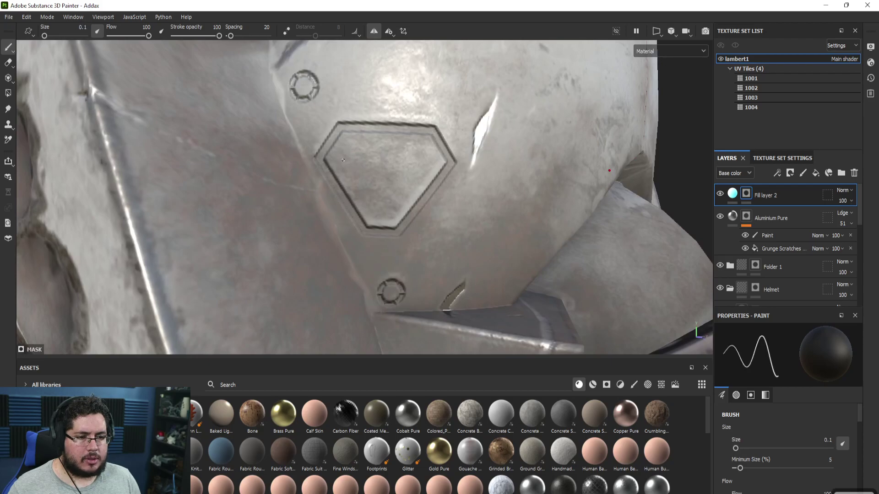
pyautogui.click(319, 158)
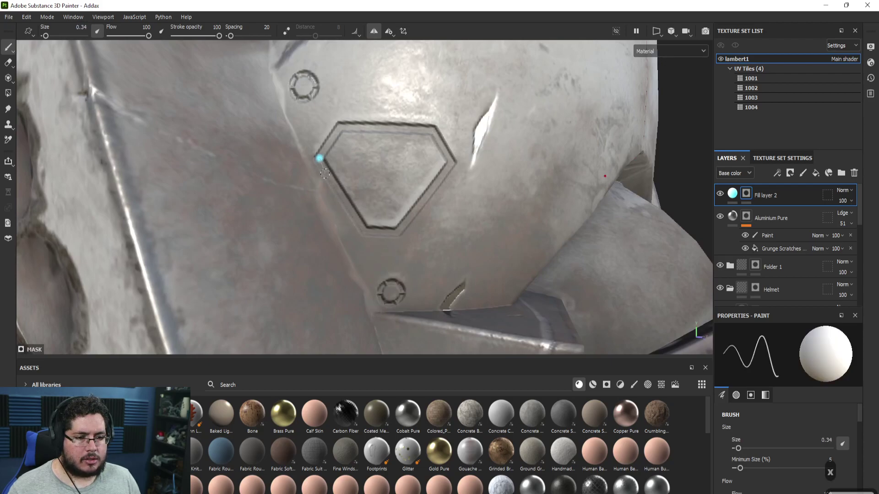
pyautogui.keyDown('shift'); pyautogui.click(364, 232); pyautogui.keyUp('shift')
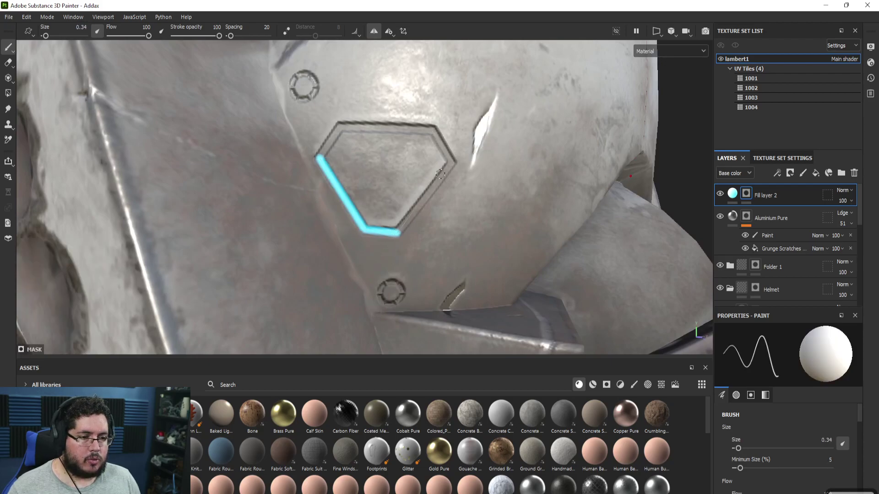
pyautogui.keyDown('shift'); pyautogui.click(451, 165); pyautogui.keyUp('shift')
pyautogui.keyDown('shift'); pyautogui.click(433, 130); pyautogui.keyUp('shift')
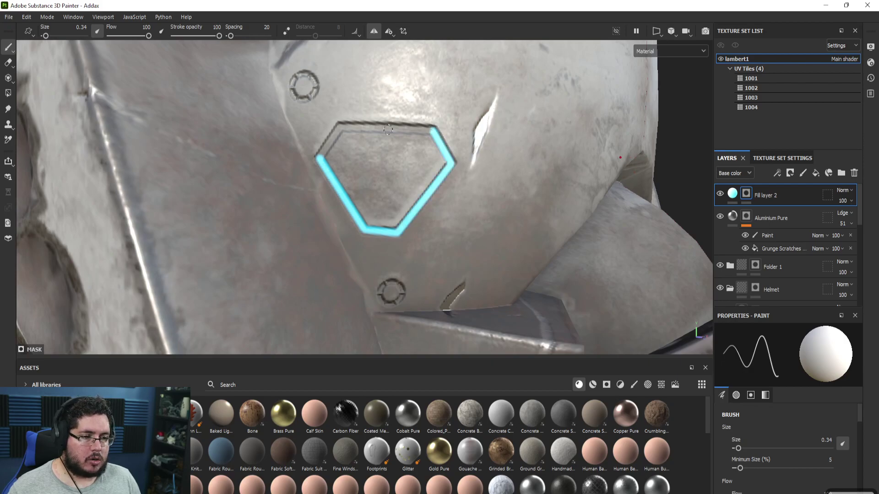
pyautogui.keyDown('shift'); pyautogui.click(342, 127); pyautogui.keyUp('shift')
# Paint the recessed bracket-shaped groove on the block beside the cables into the emissive mask, using a white brush of size 0.61
pyautogui.moveTo(458, 197)
pyautogui.keyDown('alt'); pyautogui.mouseDown(button='right')
pyautogui.moveTo(321, 197)
pyautogui.moveTo(284, 183)
pyautogui.mouseUp(button='right'); pyautogui.keyUp('alt')
pyautogui.keyDown('alt'); pyautogui.moveTo(284, 183); pyautogui.dragTo(238, 174); pyautogui.keyUp('alt')
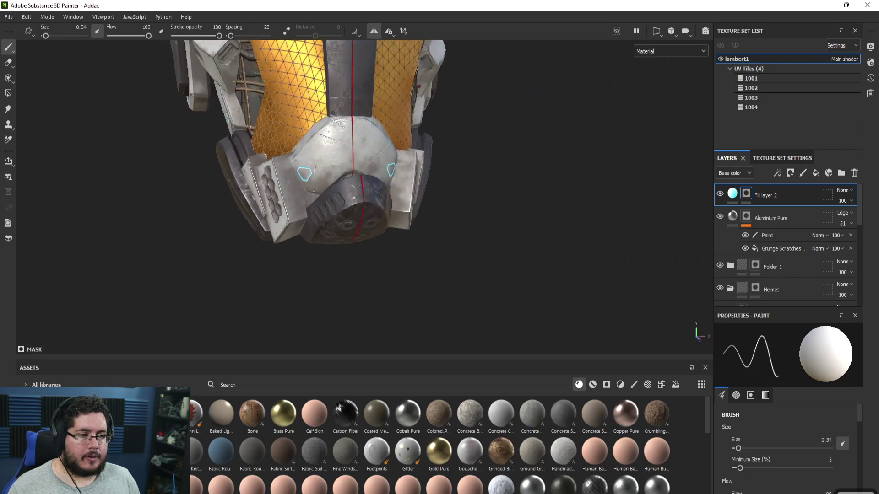
pyautogui.keyDown('alt'); pyautogui.moveTo(247, 98); pyautogui.dragTo(249, 181, button='middle'); pyautogui.keyUp('alt')
pyautogui.keyDown('alt'); pyautogui.moveTo(250, 181); pyautogui.dragTo(215, 177, button='right'); pyautogui.keyUp('alt')
pyautogui.keyDown('alt'); pyautogui.moveTo(216, 176); pyautogui.dragTo(252, 174); pyautogui.keyUp('alt')
pyautogui.keyDown('alt'); pyautogui.moveTo(252, 174); pyautogui.dragTo(293, 169, button='right'); pyautogui.keyUp('alt')
pyautogui.moveTo(293, 170)
pyautogui.keyDown('alt'); pyautogui.mouseDown()
pyautogui.moveTo(320, 162)
pyautogui.moveTo(343, 176)
pyautogui.mouseUp(); pyautogui.keyUp('alt')
pyautogui.moveTo(344, 177)
pyautogui.keyDown('alt'); pyautogui.mouseDown(button='right')
pyautogui.moveTo(367, 183)
pyautogui.moveTo(316, 196)
pyautogui.mouseUp(button='right'); pyautogui.keyUp('alt')
pyautogui.moveTo(316, 197)
pyautogui.keyDown('alt'); pyautogui.mouseDown()
pyautogui.moveTo(294, 211)
pyautogui.moveTo(300, 190)
pyautogui.mouseUp(); pyautogui.keyUp('alt')
pyautogui.keyDown('alt'); pyautogui.moveTo(300, 190); pyautogui.dragTo(380, 207, button='right'); pyautogui.keyUp('alt')
pyautogui.keyDown('ctrl'); pyautogui.moveTo(276, 210); pyautogui.dragTo(279, 211, button='right'); pyautogui.keyUp('ctrl')
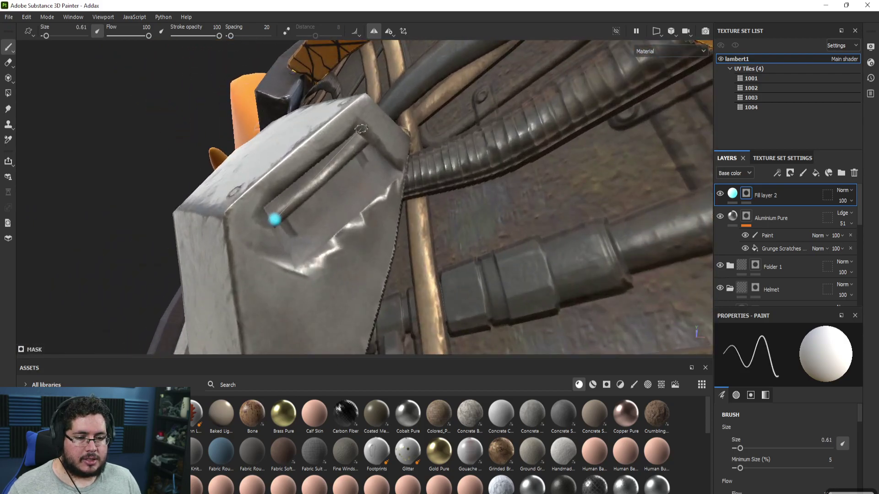
pyautogui.keyDown('shift'); pyautogui.click(361, 138); pyautogui.keyUp('shift')
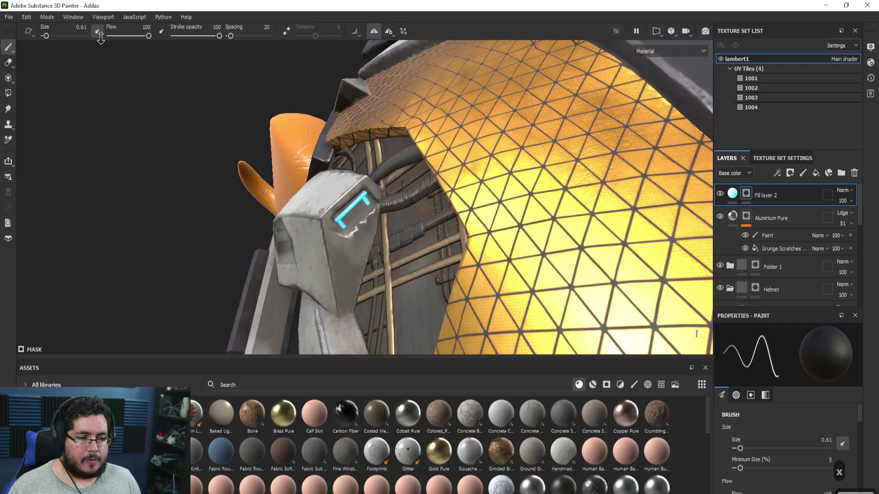
# Examine the emissive details over the whole helmet from the front and the side
pyautogui.press('f')
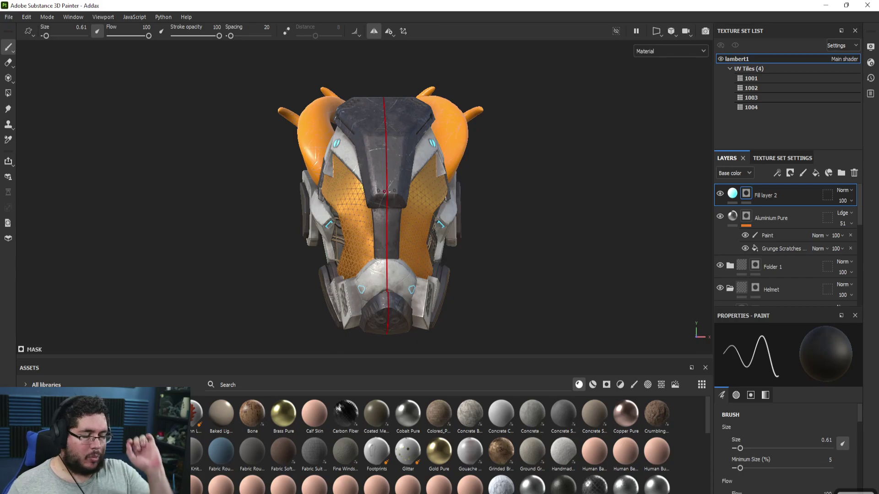
pyautogui.moveTo(384, 192)
pyautogui.keyDown('alt'); pyautogui.mouseDown()
pyautogui.moveTo(334, 202)
pyautogui.moveTo(387, 208)
pyautogui.mouseUp(); pyautogui.keyUp('alt')
pyautogui.keyDown('alt'); pyautogui.moveTo(387, 209); pyautogui.dragTo(497, 281, button='right'); pyautogui.keyUp('alt')
pyautogui.keyDown('alt'); pyautogui.moveTo(394, 229); pyautogui.dragTo(361, 220); pyautogui.keyUp('alt')
pyautogui.keyDown('alt'); pyautogui.moveTo(361, 220); pyautogui.dragTo(299, 195, button='right'); pyautogui.keyUp('alt')
pyautogui.keyDown('alt'); pyautogui.moveTo(540, 320); pyautogui.dragTo(421, 284); pyautogui.keyUp('alt')
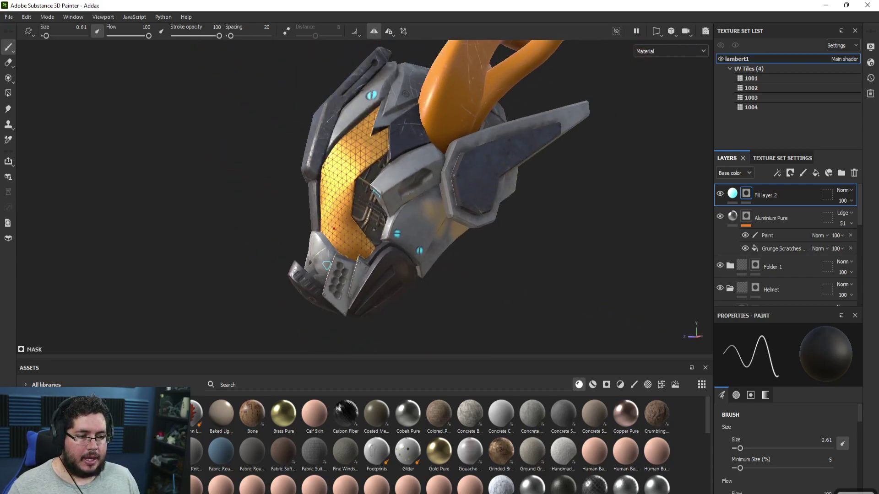
pyautogui.keyDown('alt'); pyautogui.moveTo(412, 238); pyautogui.dragTo(467, 269, button='right'); pyautogui.keyUp('alt')
pyautogui.moveTo(467, 269)
pyautogui.keyDown('alt'); pyautogui.mouseDown()
pyautogui.moveTo(510, 249)
pyautogui.moveTo(485, 247)
pyautogui.mouseUp(); pyautogui.keyUp('alt')
pyautogui.keyDown('alt'); pyautogui.moveTo(485, 247); pyautogui.dragTo(442, 274, button='middle'); pyautogui.keyUp('alt')
# Paint out scratches on the lower side plate in the Aluminium Pure mask's paint effect, using a black brush of size 17.03
pyautogui.click(747, 217)
pyautogui.keyDown('ctrl'); pyautogui.moveTo(397, 212); pyautogui.dragTo(431, 211, button='right'); pyautogui.keyUp('ctrl')
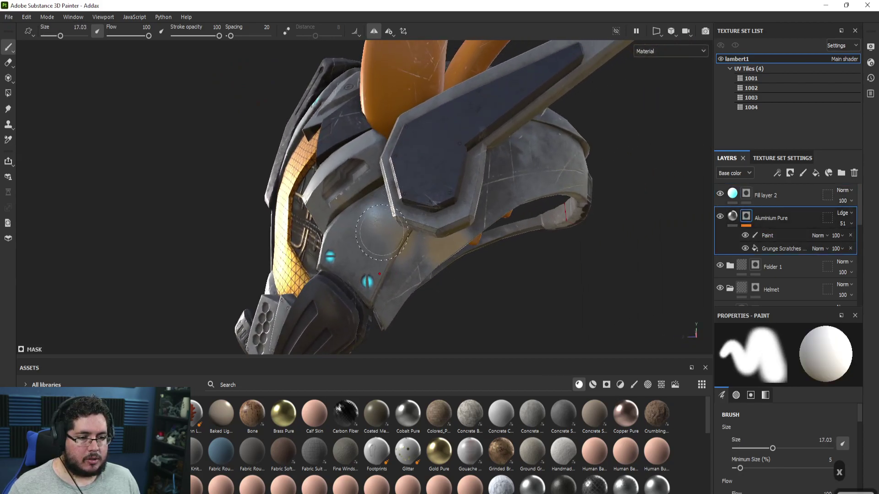
pyautogui.keyDown('alt'); pyautogui.moveTo(382, 233); pyautogui.dragTo(403, 238); pyautogui.keyUp('alt')
pyautogui.click(775, 237)
pyautogui.press('x')
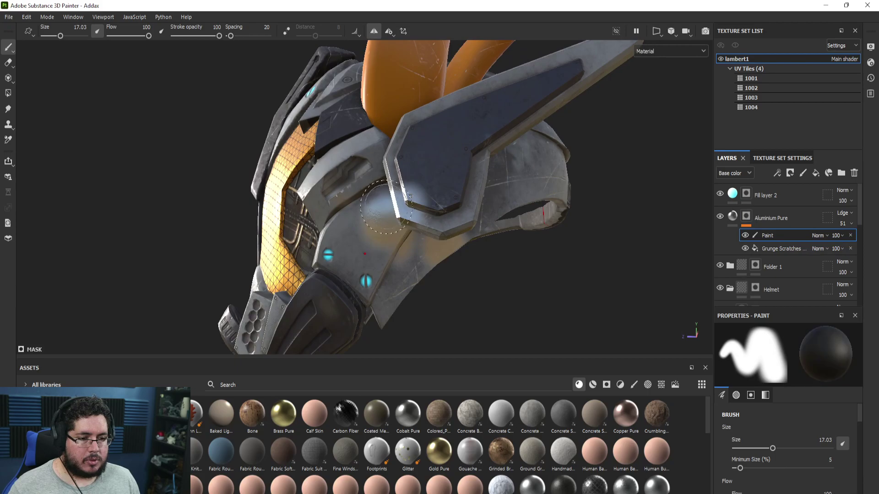
# Examine the scratches and glowing details on the helmet from the side and front under rotated lighting
pyautogui.keyDown('alt'); pyautogui.moveTo(483, 223); pyautogui.dragTo(432, 253); pyautogui.keyUp('alt')
pyautogui.keyDown('shift'); pyautogui.moveTo(432, 253); pyautogui.dragTo(416, 253, button='right'); pyautogui.keyUp('shift')
pyautogui.keyDown('alt'); pyautogui.moveTo(416, 253); pyautogui.dragTo(437, 257); pyautogui.keyUp('alt')
pyautogui.moveTo(437, 256)
pyautogui.keyDown('alt'); pyautogui.mouseDown(button='right')
pyautogui.moveTo(467, 263)
pyautogui.moveTo(435, 260)
pyautogui.mouseUp(button='right'); pyautogui.keyUp('alt')
pyautogui.keyDown('alt'); pyautogui.moveTo(435, 259); pyautogui.dragTo(534, 275); pyautogui.keyUp('alt')
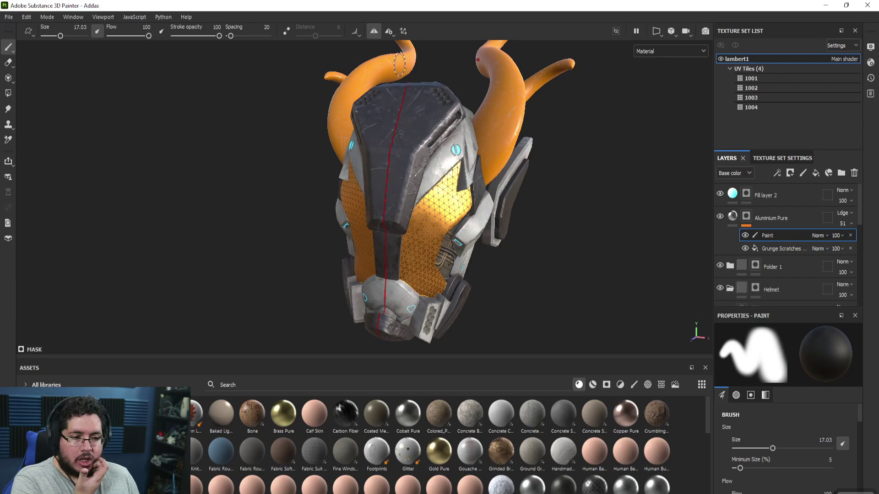
pyautogui.keyDown('alt'); pyautogui.moveTo(399, 213); pyautogui.dragTo(465, 215); pyautogui.keyUp('alt')
pyautogui.keyDown('alt'); pyautogui.moveTo(465, 215); pyautogui.dragTo(485, 229, button='right'); pyautogui.keyUp('alt')
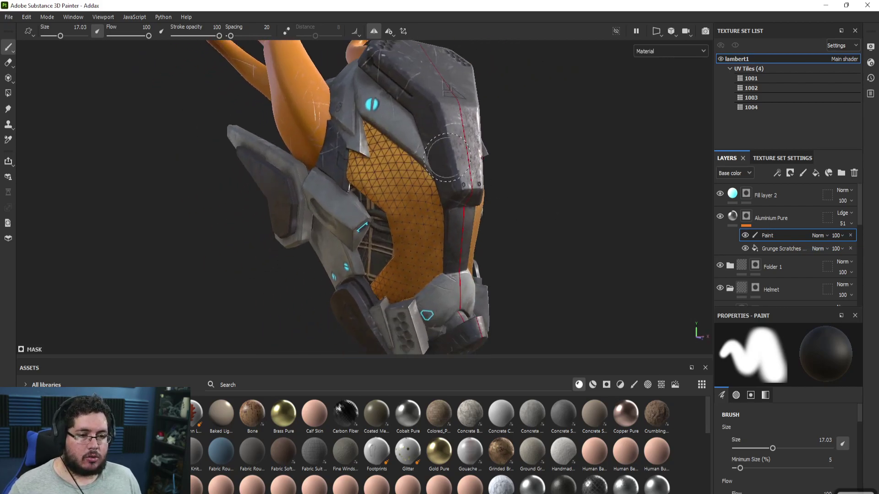
pyautogui.keyDown('alt'); pyautogui.moveTo(425, 220); pyautogui.dragTo(458, 215); pyautogui.keyUp('alt')
pyautogui.keyDown('alt'); pyautogui.moveTo(458, 215); pyautogui.dragTo(478, 228, button='right'); pyautogui.keyUp('alt')
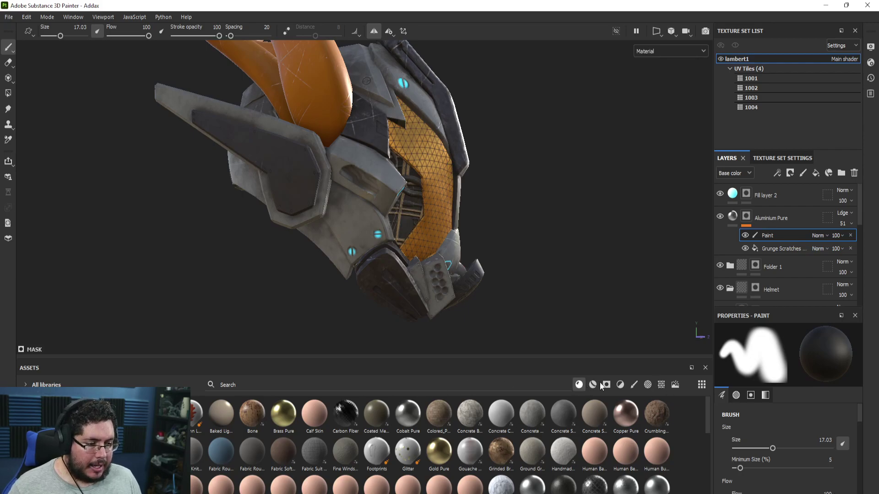
# Browse the alphas and textures in the asset library
pyautogui.click(620, 385)
pyautogui.click(647, 384)
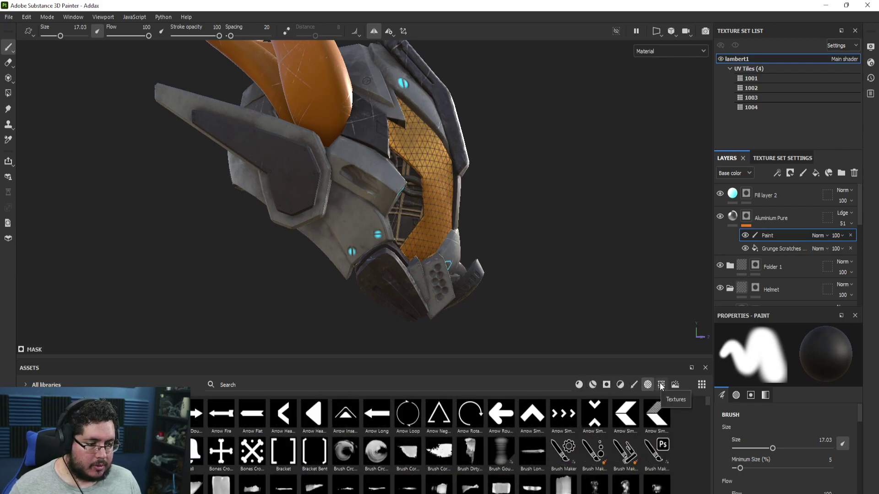
pyautogui.click(661, 385)
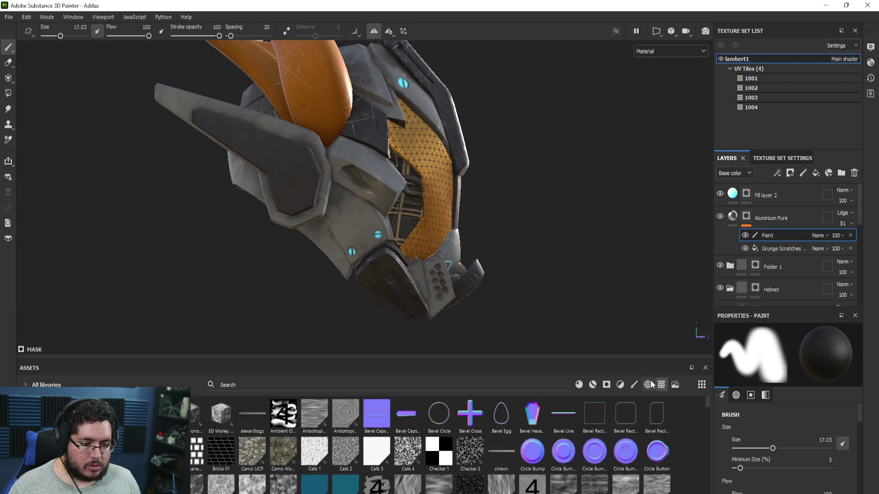
# Search the system for Photoshop and launch Adobe Photoshop 2022
pyautogui.press('super')
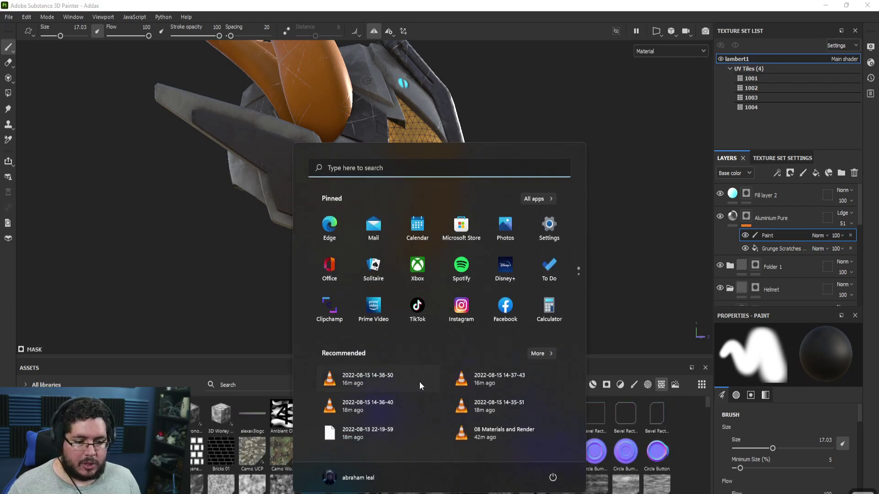
pyautogui.write('phot')
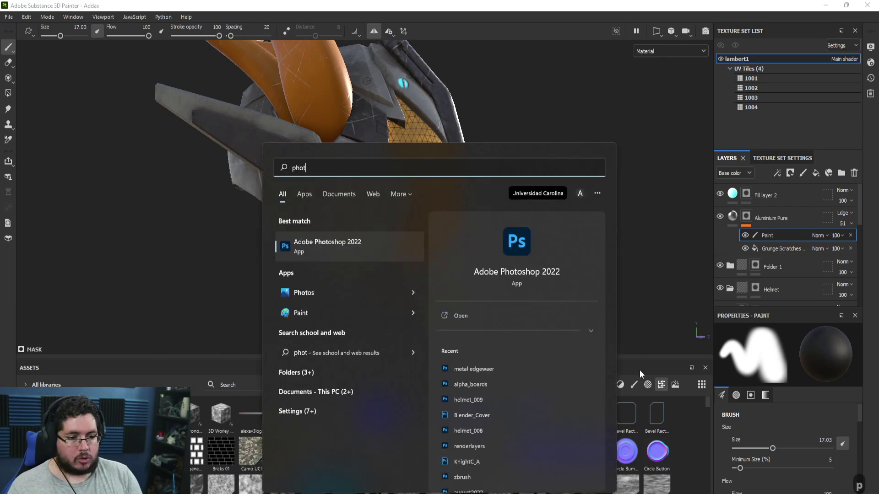
pyautogui.press('Escape')
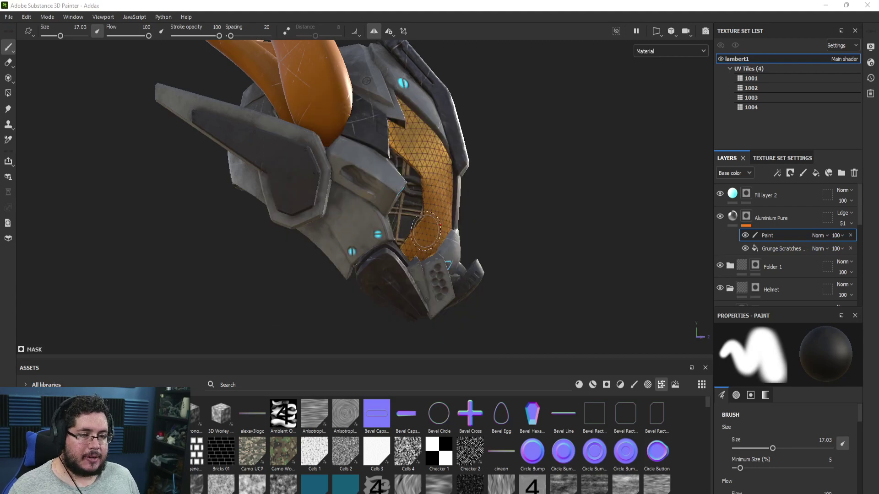
# Examine the helmet's side plates, visor and brow from both sides and the front for areas that could take more detail
pyautogui.moveTo(536, 222)
pyautogui.keyDown('alt'); pyautogui.mouseDown()
pyautogui.moveTo(458, 242)
pyautogui.moveTo(370, 239)
pyautogui.moveTo(431, 248)
pyautogui.moveTo(469, 285)
pyautogui.moveTo(449, 287)
pyautogui.mouseUp(); pyautogui.keyUp('alt')
pyautogui.keyDown('alt'); pyautogui.moveTo(449, 286); pyautogui.dragTo(412, 300, button='right'); pyautogui.keyUp('alt')
pyautogui.moveTo(412, 299)
pyautogui.keyDown('alt'); pyautogui.mouseDown(button='middle')
pyautogui.moveTo(463, 308)
pyautogui.moveTo(485, 334)
pyautogui.mouseUp(button='middle'); pyautogui.keyUp('alt')
pyautogui.keyDown('alt'); pyautogui.moveTo(485, 334); pyautogui.dragTo(463, 263, button='right'); pyautogui.keyUp('alt')
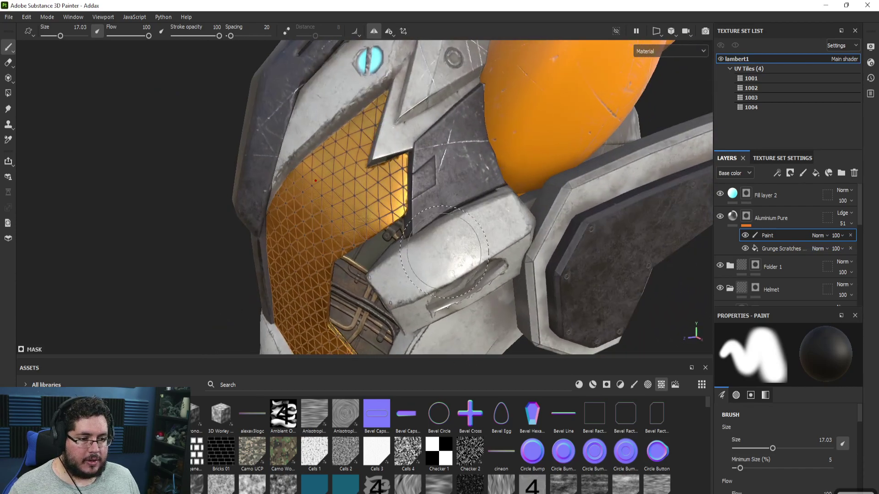
pyautogui.keyDown('alt'); pyautogui.moveTo(488, 218); pyautogui.dragTo(196, 206, button='right'); pyautogui.keyUp('alt')
pyautogui.moveTo(238, 220)
pyautogui.keyDown('alt'); pyautogui.mouseDown()
pyautogui.moveTo(373, 242)
pyautogui.moveTo(471, 243)
pyautogui.mouseUp(); pyautogui.keyUp('alt')
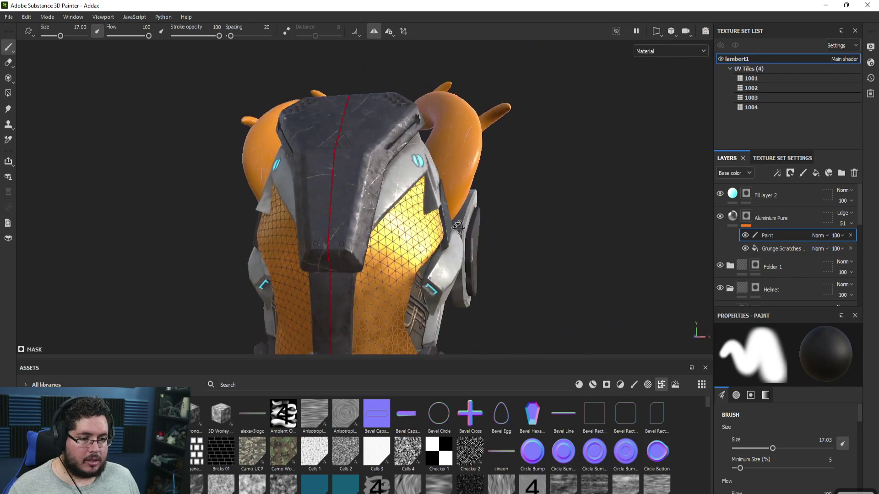
pyautogui.keyDown('alt'); pyautogui.moveTo(444, 273); pyautogui.dragTo(435, 296, button='right'); pyautogui.keyUp('alt')
pyautogui.keyDown('alt'); pyautogui.moveTo(435, 297); pyautogui.dragTo(408, 196); pyautogui.keyUp('alt')
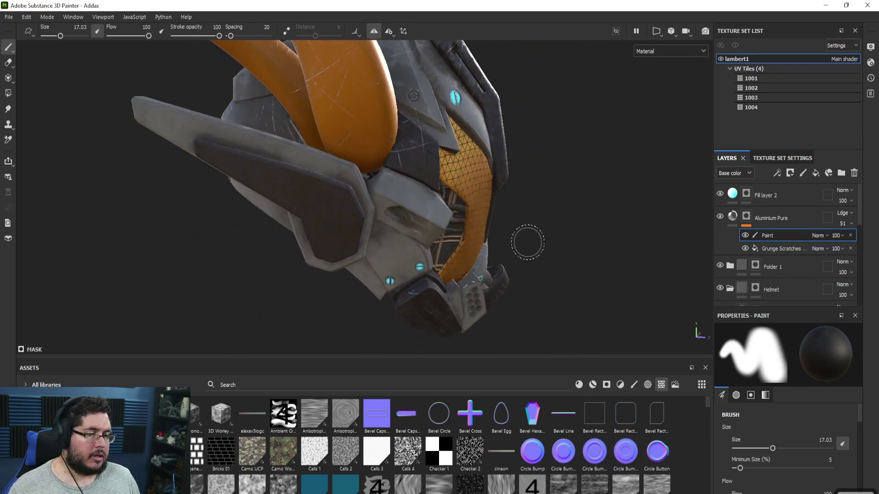
# Switch to Photoshop and create a new 1024 x 1024 px document at 72 ppi
pyautogui.press('super+Tab')
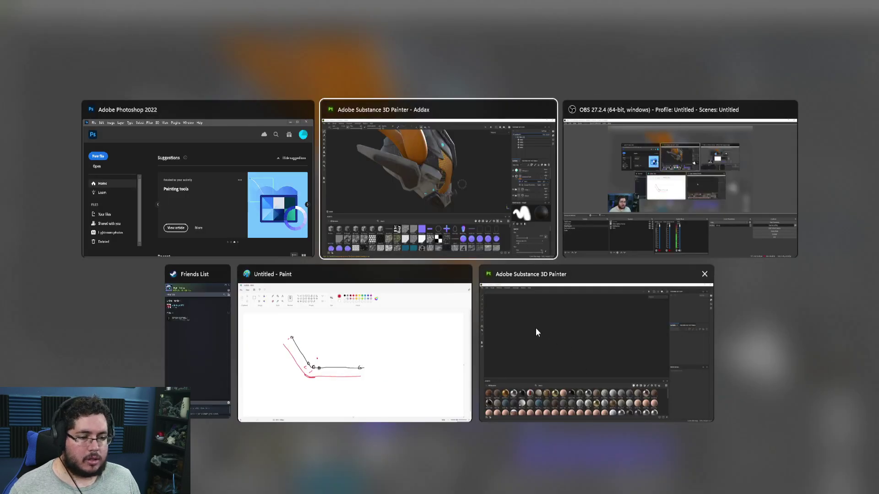
pyautogui.click(658, 197)
pyautogui.hotkey('alt', 'Tab')
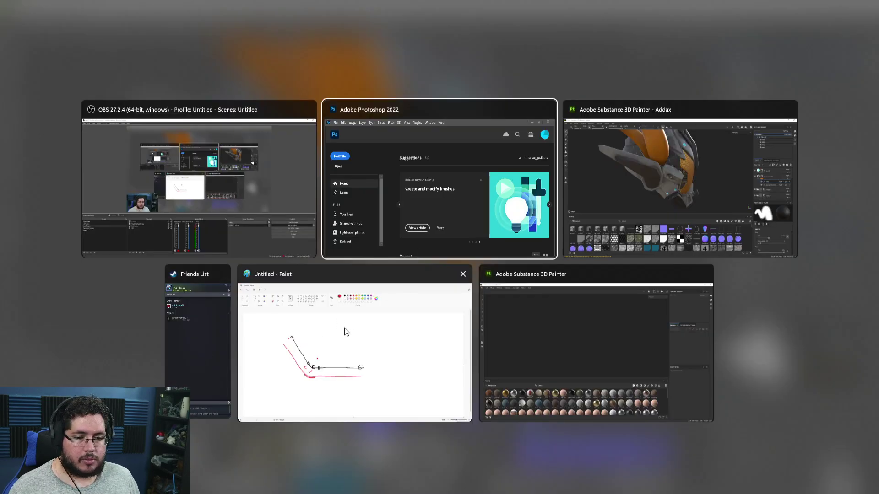
pyautogui.click(457, 164)
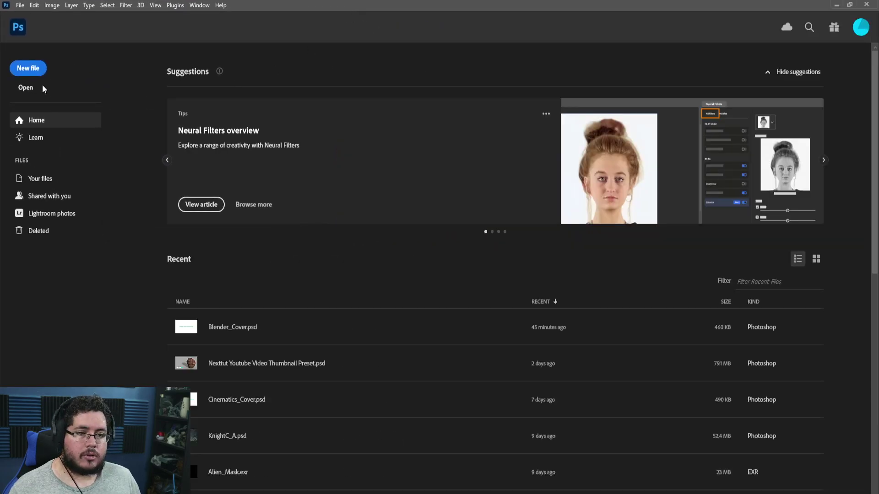
pyautogui.click(19, 70)
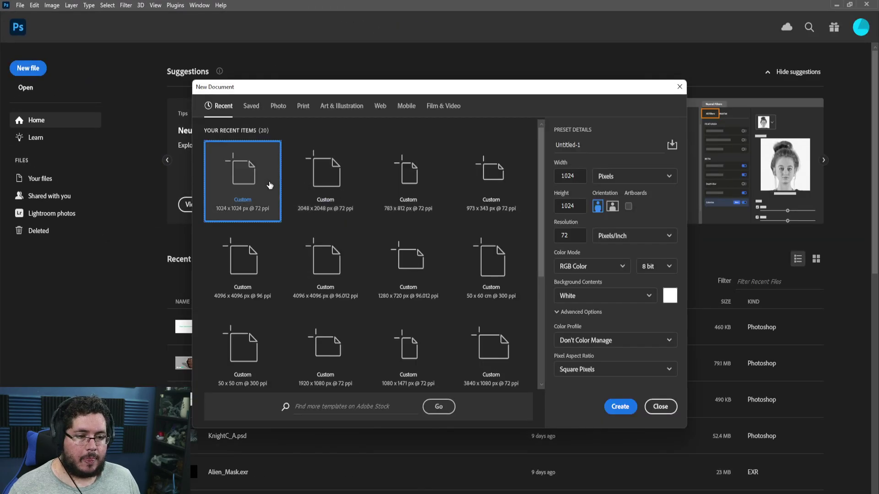
pyautogui.doubleClick(241, 195)
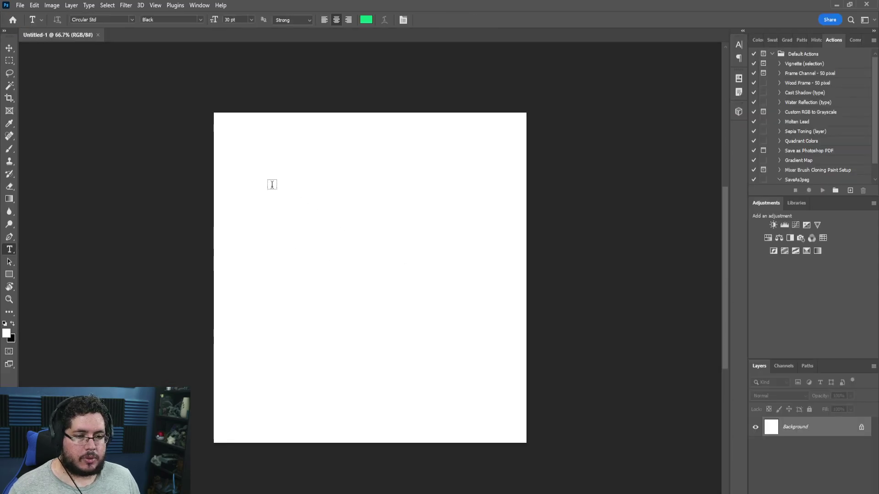
# Set the text colour to black and fill the background layer with it
pyautogui.click(371, 19)
pyautogui.moveTo(446, 215); pyautogui.dragTo(435, 259)
pyautogui.click(639, 113)
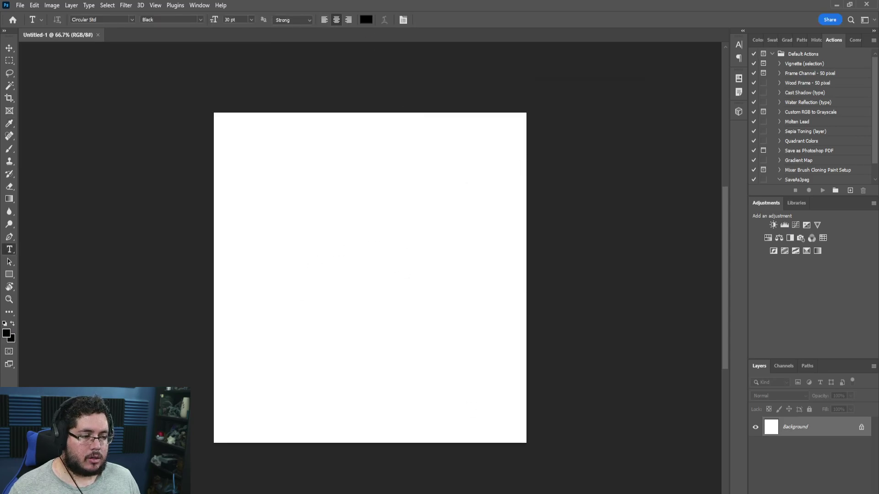
pyautogui.hotkey('ctrl', 'BackSpace')
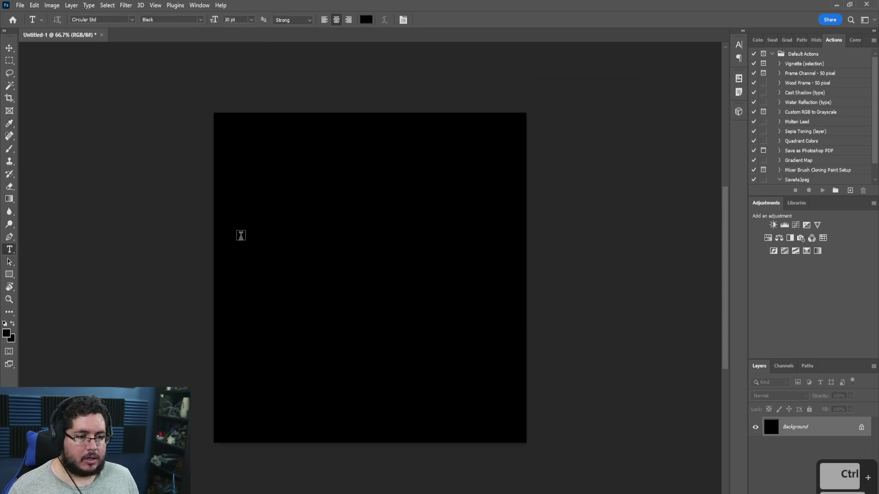
# Set the text colour to white (ffffff)
pyautogui.click(366, 20)
pyautogui.write('ffffff')
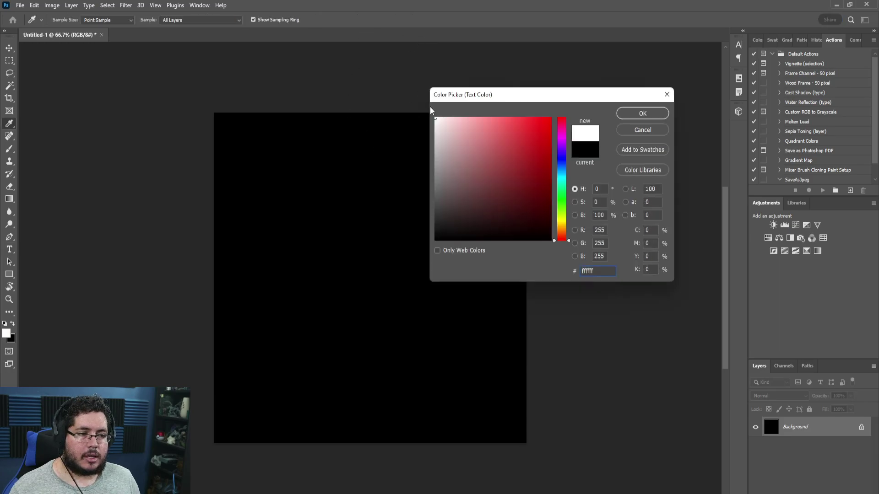
pyautogui.click(641, 112)
# Look through the installed fonts and set the text font to Cascadia Mono
pyautogui.click(133, 19)
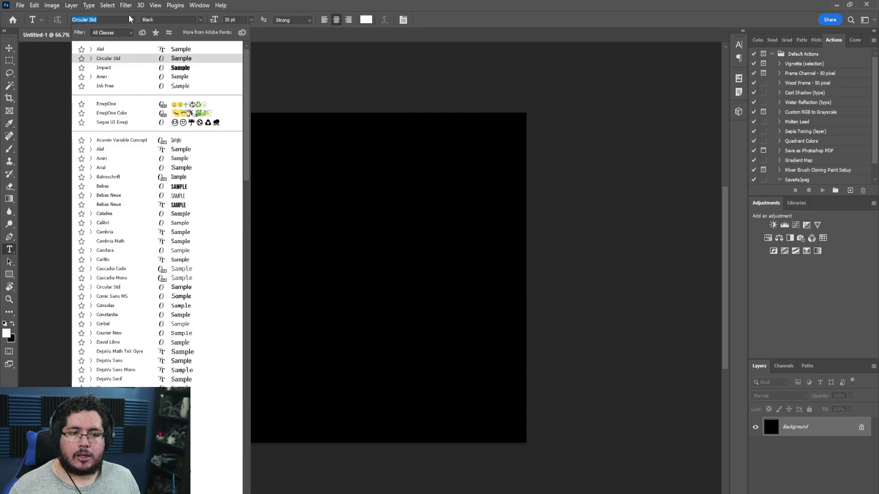
pyautogui.scroll(-5, 160, 274)
pyautogui.scroll(-15, 171, 295)
pyautogui.scroll(-9, 170, 294)
pyautogui.scroll(18, 170, 295)
pyautogui.scroll(20, 199, 282)
pyautogui.scroll(1, 200, 282)
# Search the system for Adobe and launch Creative Cloud
pyautogui.press('super')
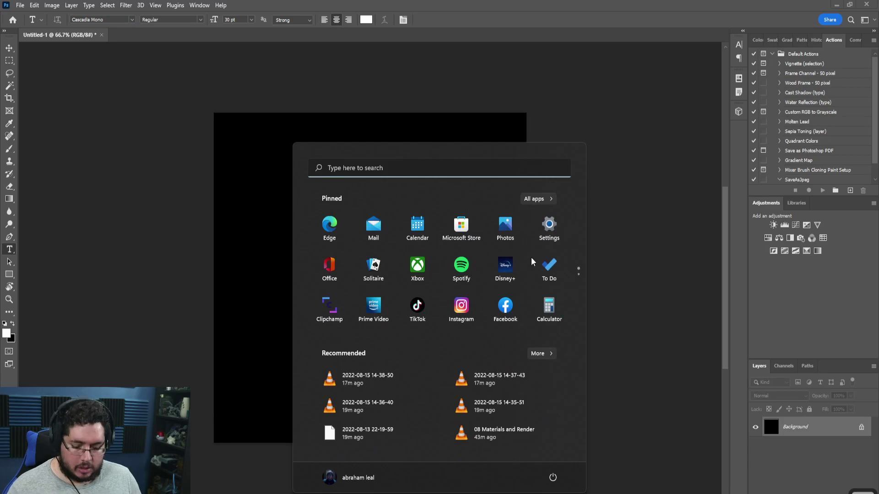
pyautogui.write('adob')
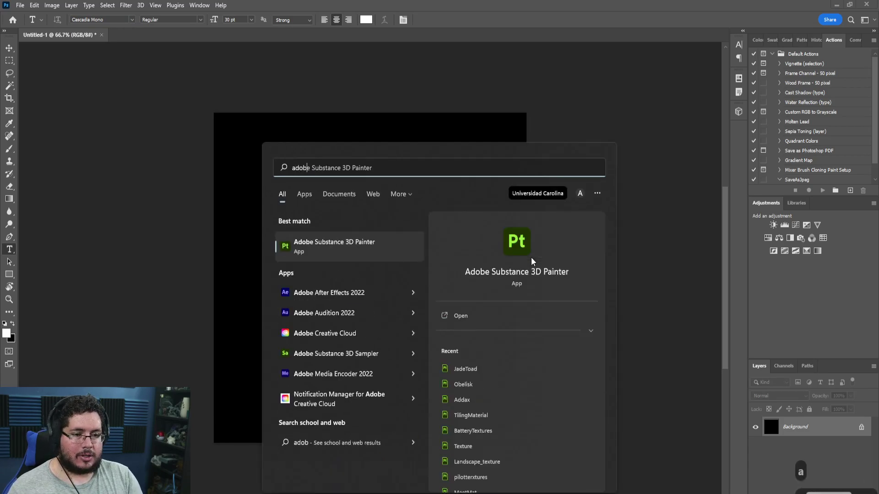
pyautogui.press('BackSpace')
pyautogui.press('BackSpace')
pyautogui.press('BackSpace')
pyautogui.press('BackSpace')
pyautogui.write('adobe')
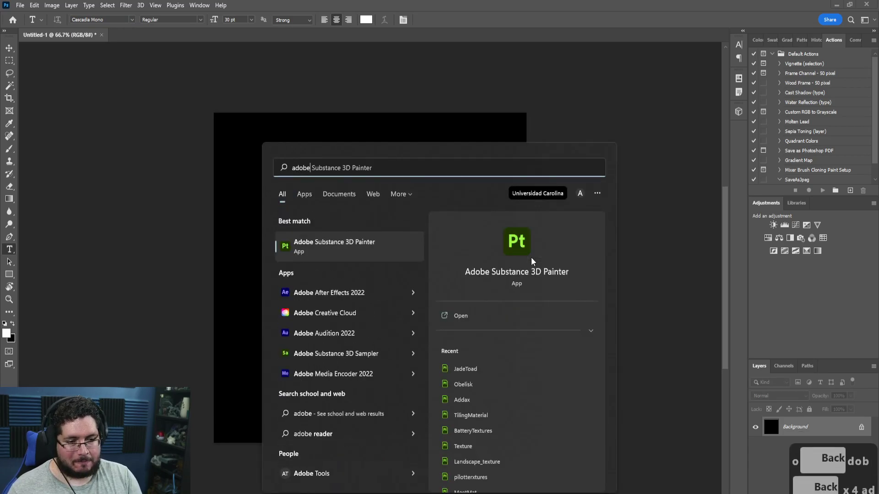
pyautogui.press('Down')
pyautogui.press('Down')
pyautogui.press('Return')
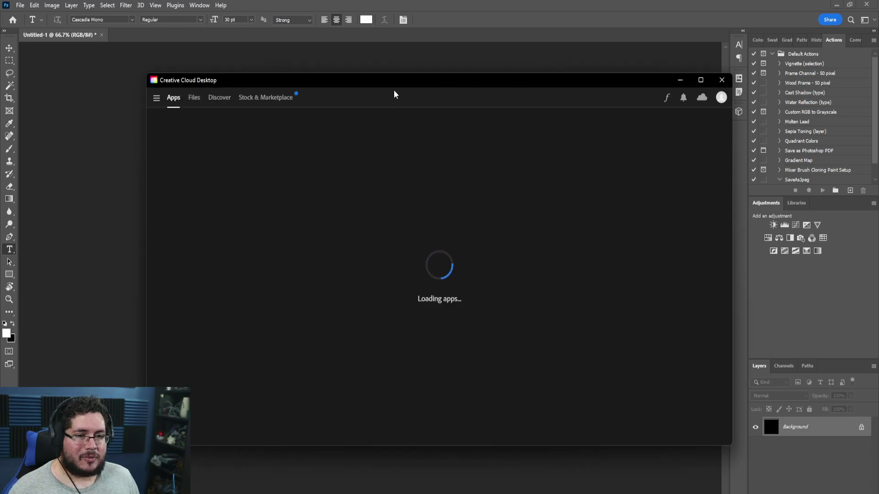
# Try to load the Files and Apps pages in Creative Cloud Desktop and check its notifications
pyautogui.moveTo(410, 87); pyautogui.dragTo(366, 88)
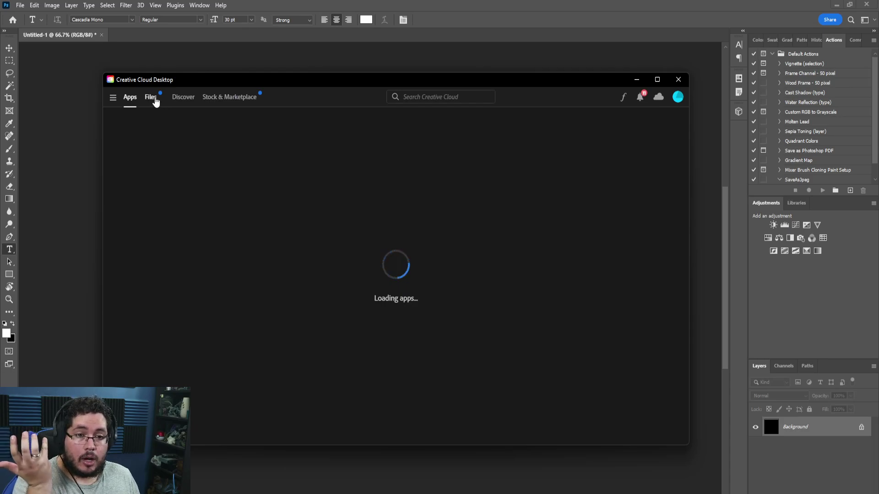
pyautogui.click(152, 98)
pyautogui.click(441, 366)
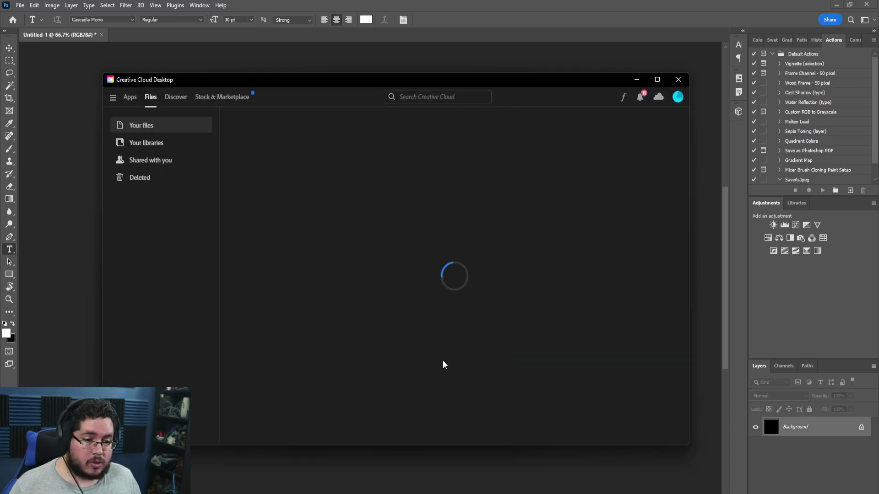
pyautogui.click(130, 99)
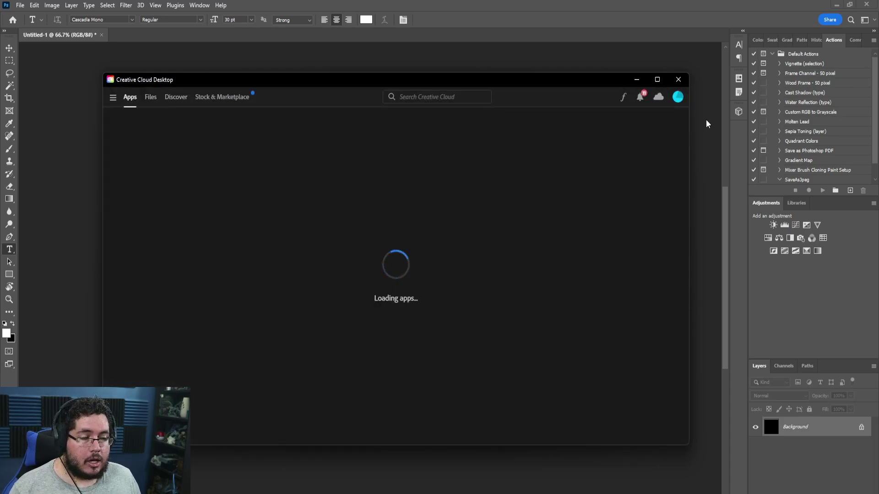
pyautogui.click(641, 99)
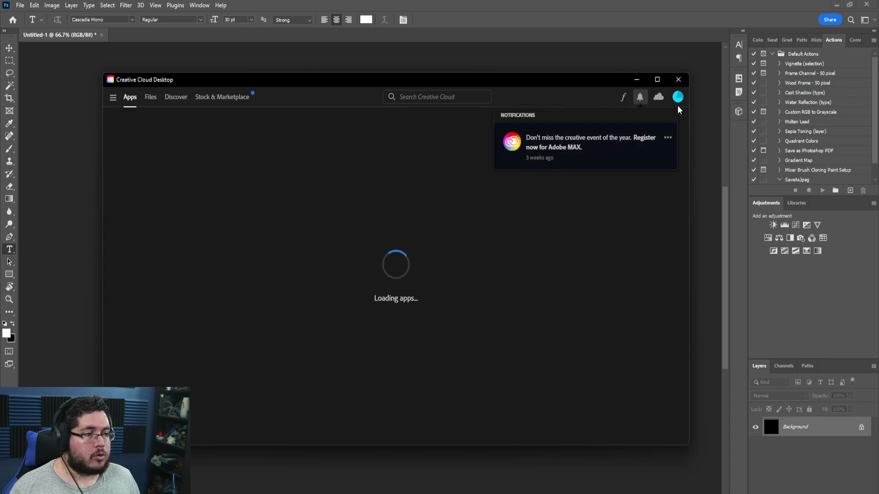
pyautogui.moveTo(490, 81)
pyautogui.mouseDown()
pyautogui.moveTo(499, 75)
pyautogui.moveTo(489, 75)
pyautogui.mouseUp()
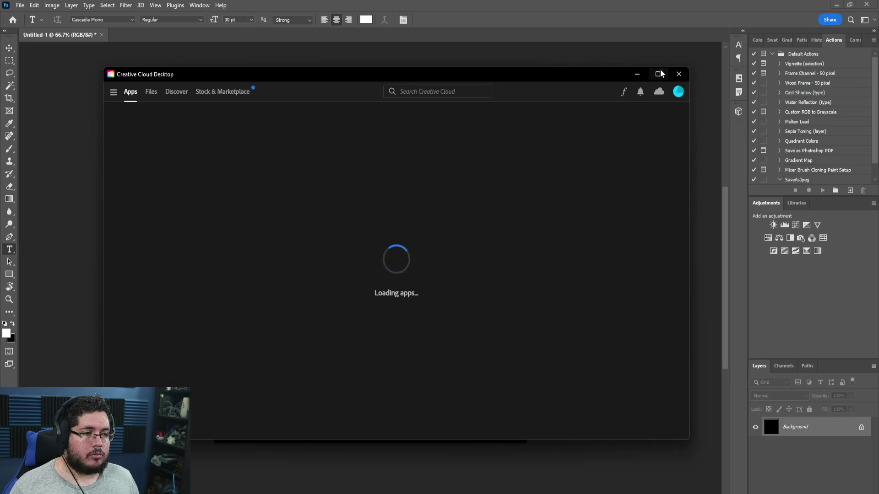
pyautogui.click(636, 74)
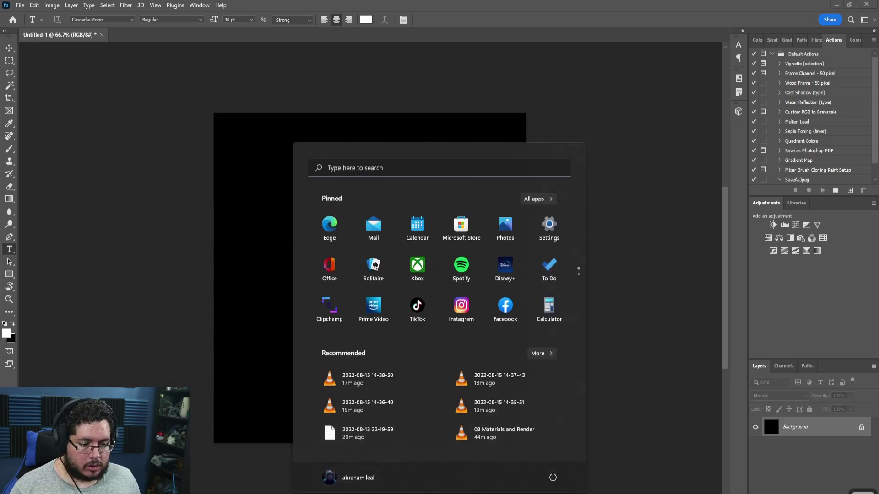
# Switch to Google Chrome, search for dafont and open the DaFont website
pyautogui.press('super')
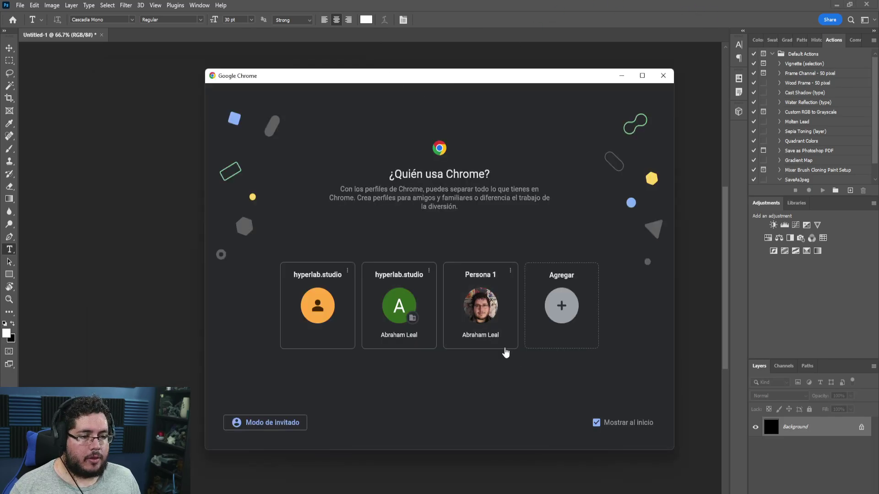
pyautogui.click(504, 338)
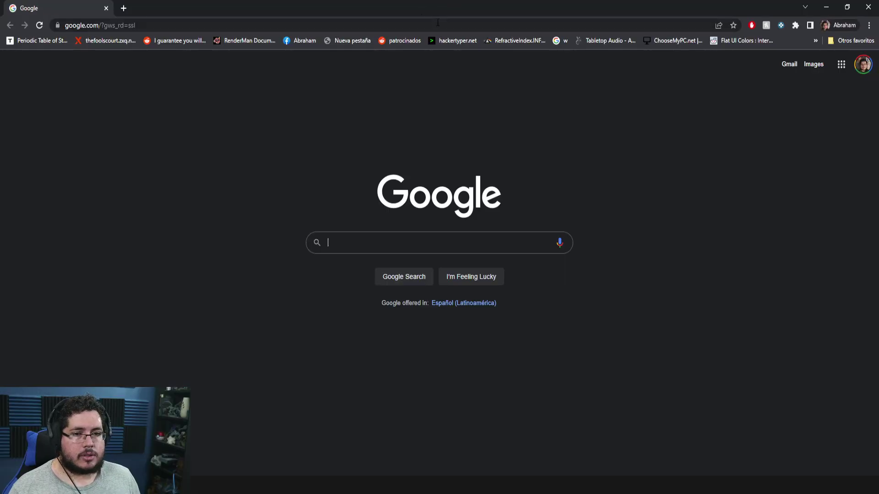
pyautogui.click(433, 25)
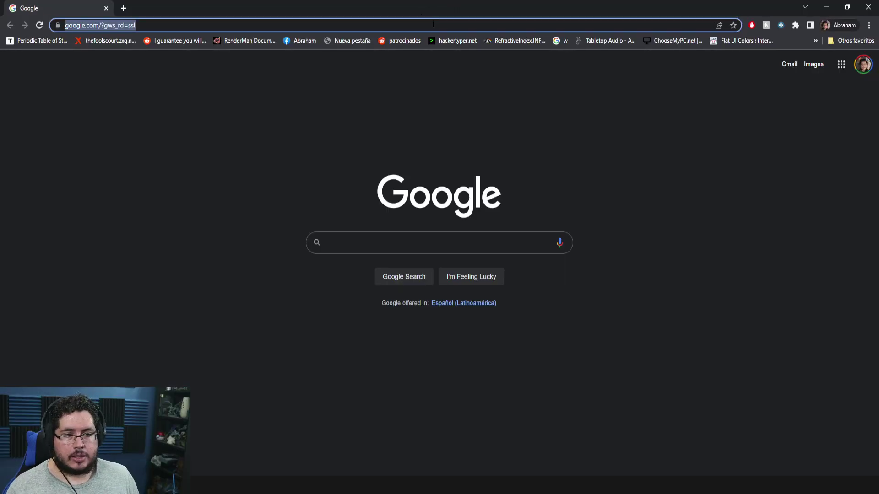
pyautogui.write('dafont')
pyautogui.press('Return')
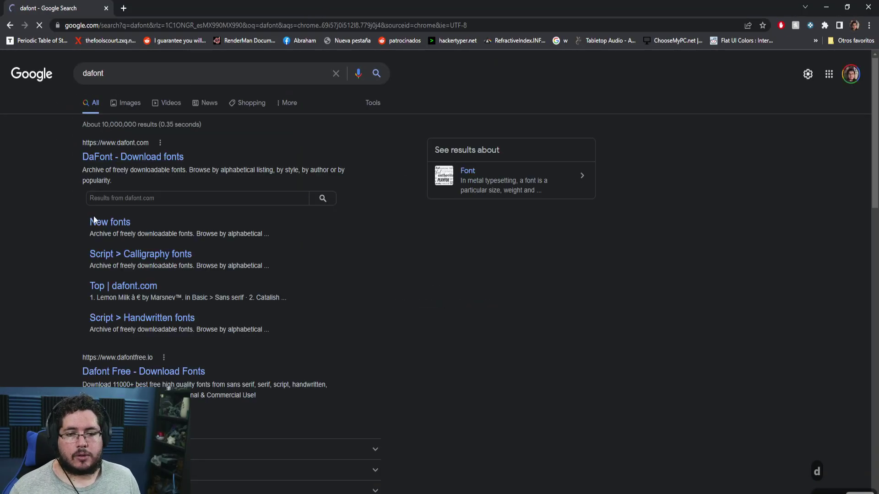
pyautogui.click(119, 161)
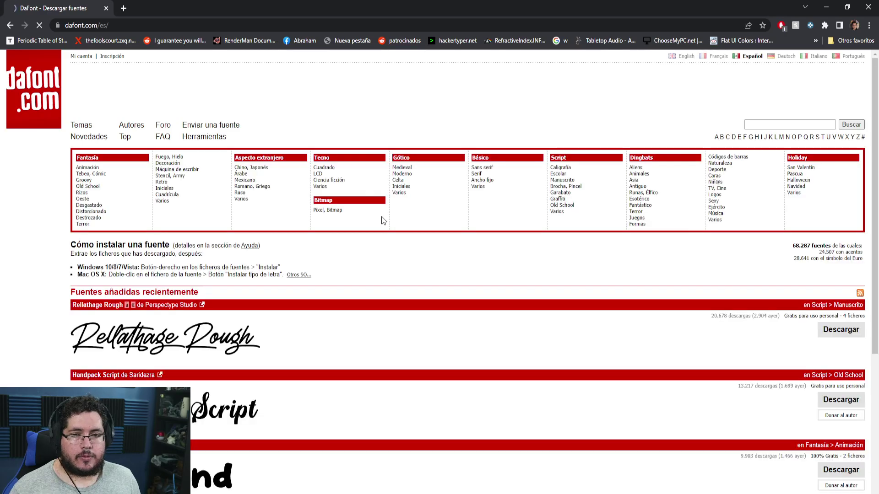
# Search DaFont for "sci fi" and look through the matching fonts
pyautogui.click(778, 125)
pyautogui.write('sci fi')
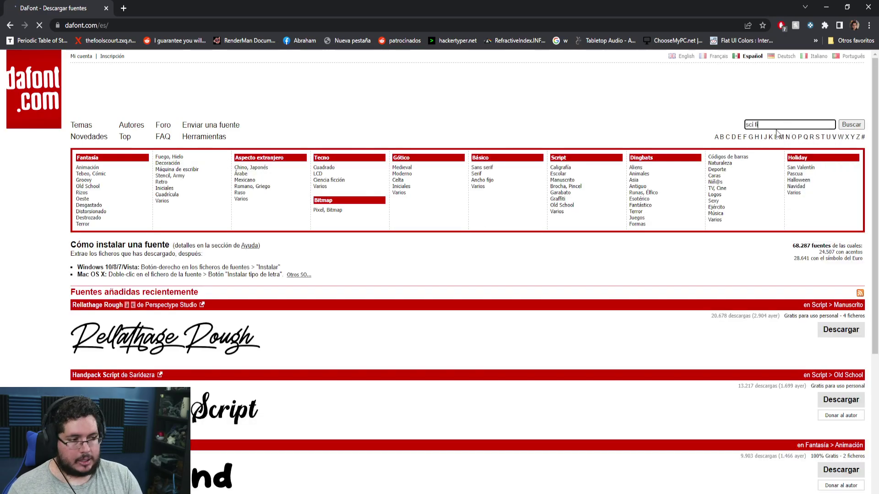
pyautogui.press('Return')
pyautogui.scroll(-4, 195, 189)
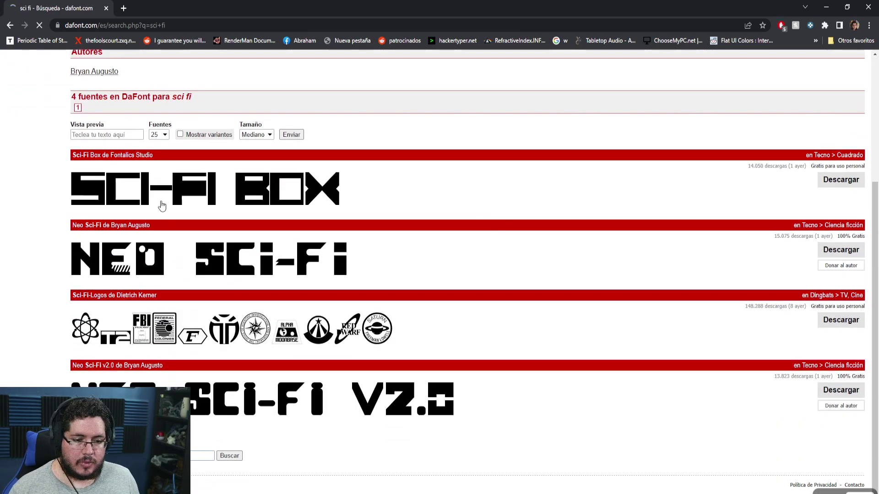
pyautogui.scroll(4, 265, 248)
# Search DaFont for "science" and look through the matching fonts
pyautogui.click(765, 124)
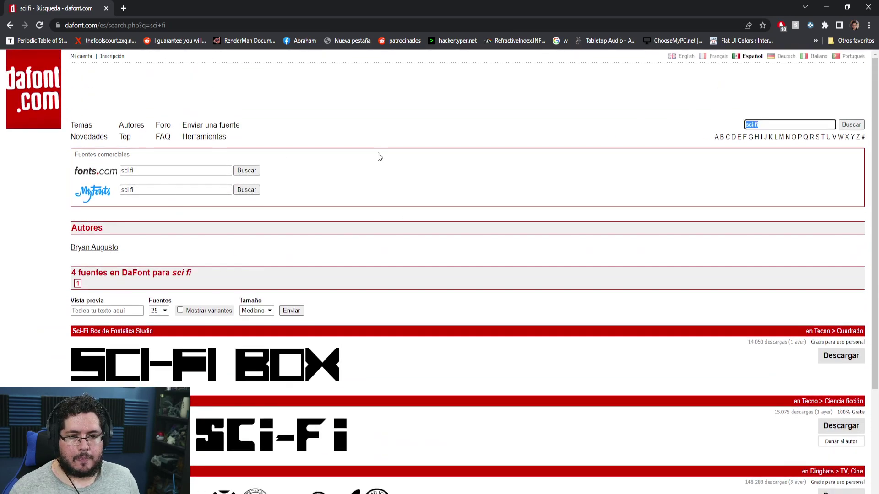
pyautogui.write('science')
pyautogui.press('Return')
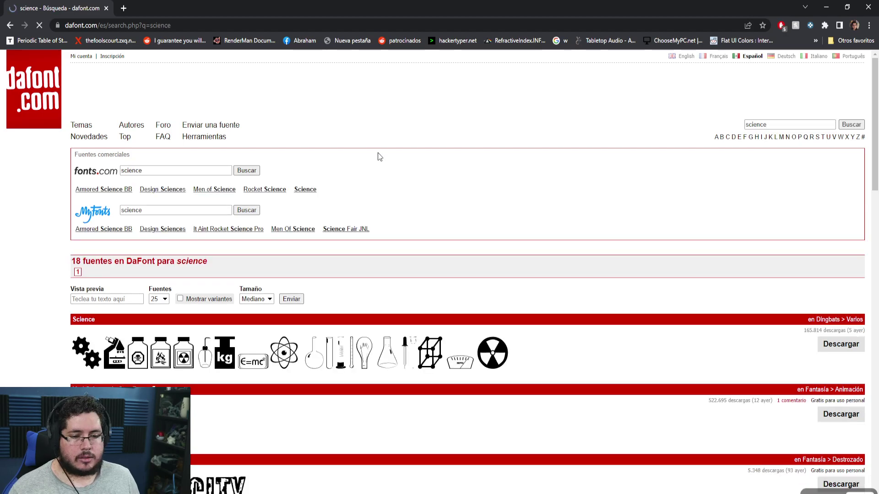
pyautogui.scroll(-6, 137, 269)
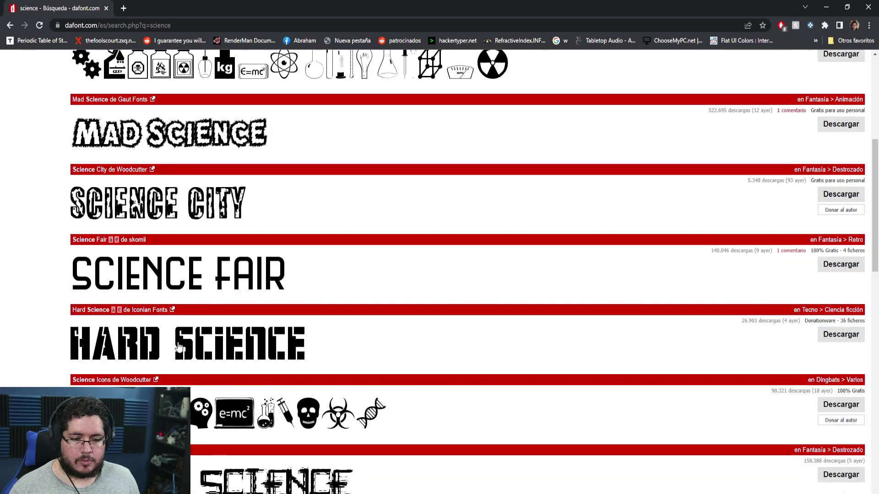
pyautogui.scroll(-5, 318, 312)
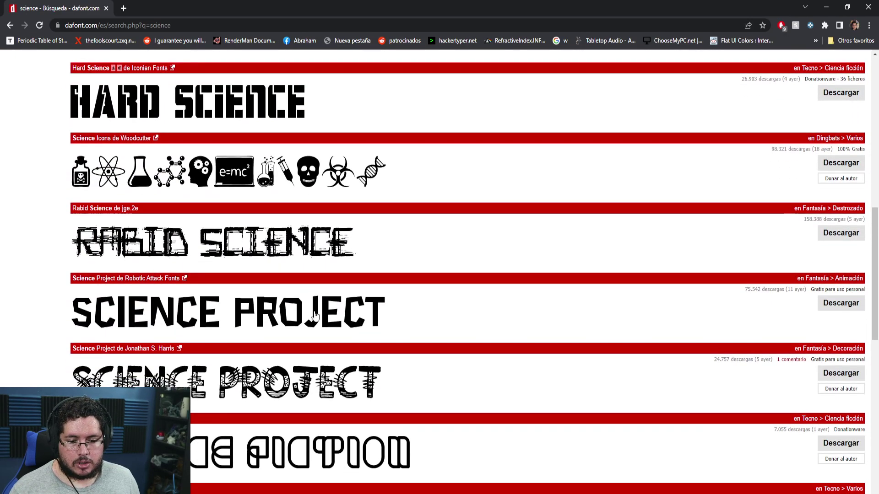
# Open DaFont's Tecno > Ciencia ficción category and look through its fonts down to Nulshock
pyautogui.scroll(12, 238, 302)
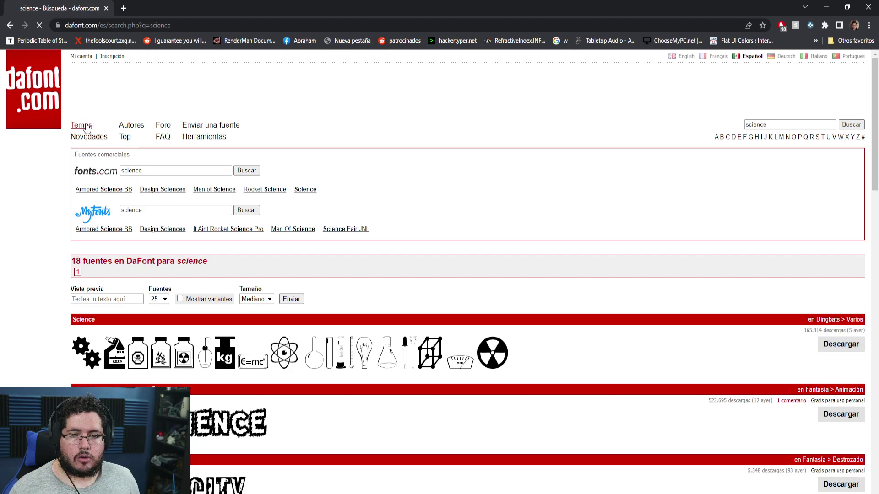
pyautogui.click(284, 201)
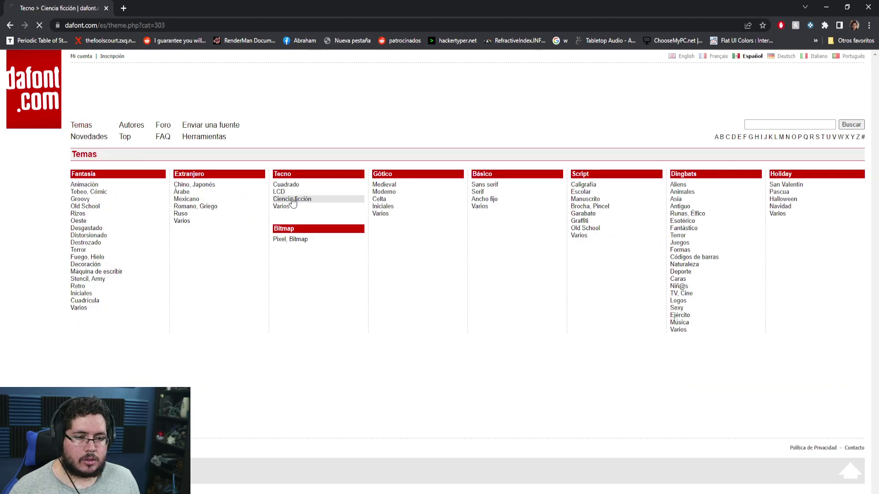
pyautogui.scroll(-2, 283, 205)
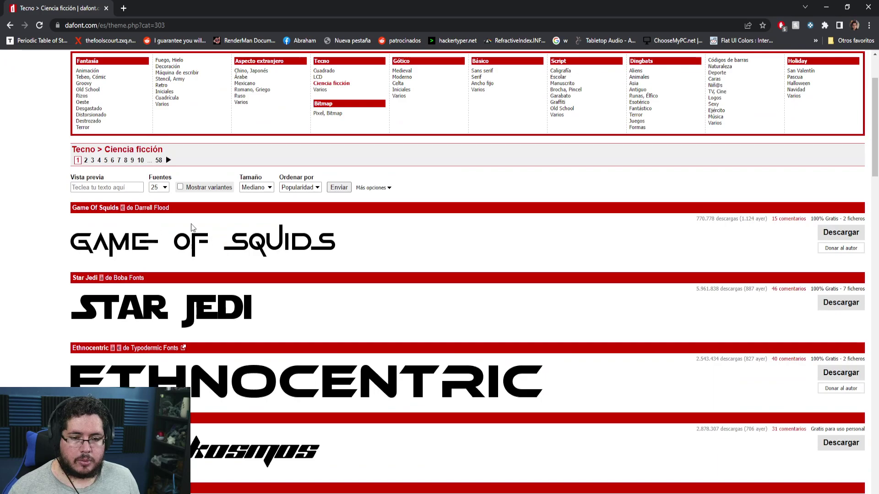
pyautogui.scroll(-1, 140, 239)
pyautogui.scroll(-2, 173, 234)
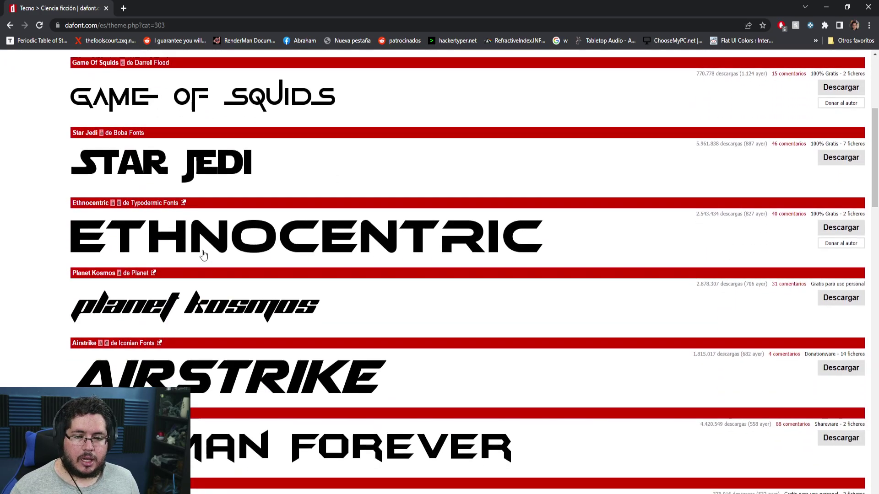
pyautogui.scroll(-6, 183, 248)
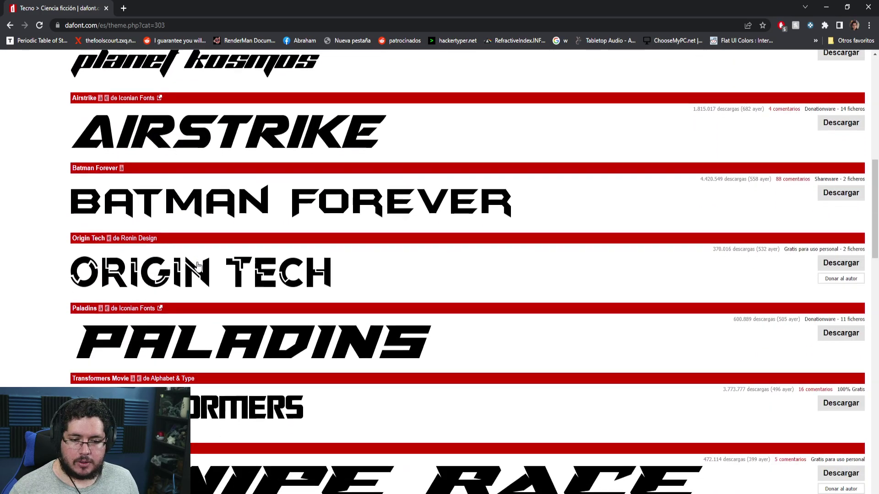
pyautogui.scroll(-4, 198, 266)
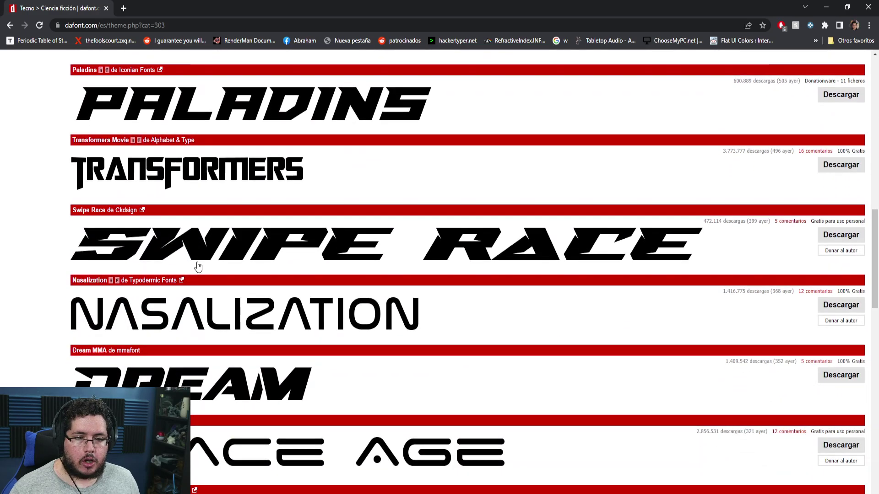
pyautogui.scroll(-5, 198, 266)
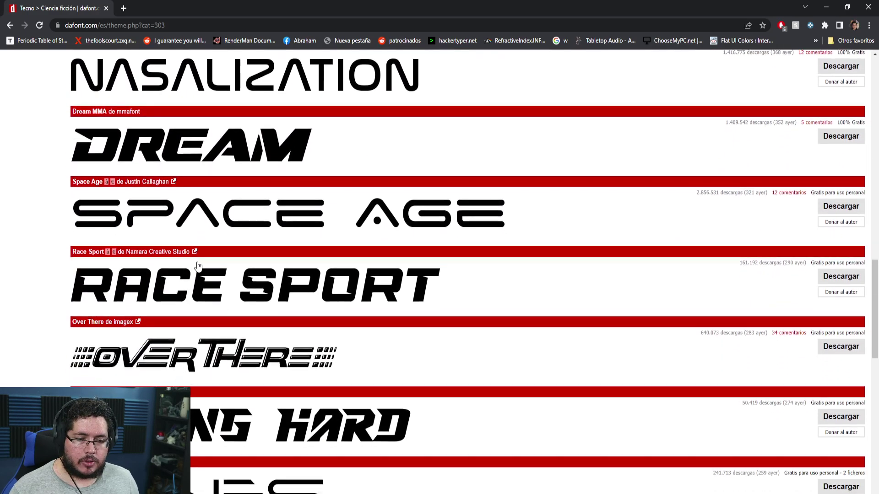
pyautogui.scroll(-8, 197, 263)
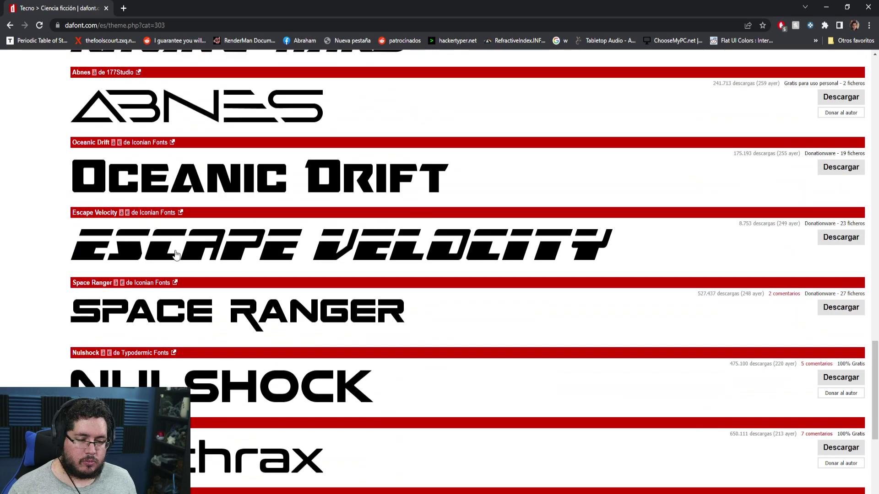
pyautogui.scroll(-4, 176, 255)
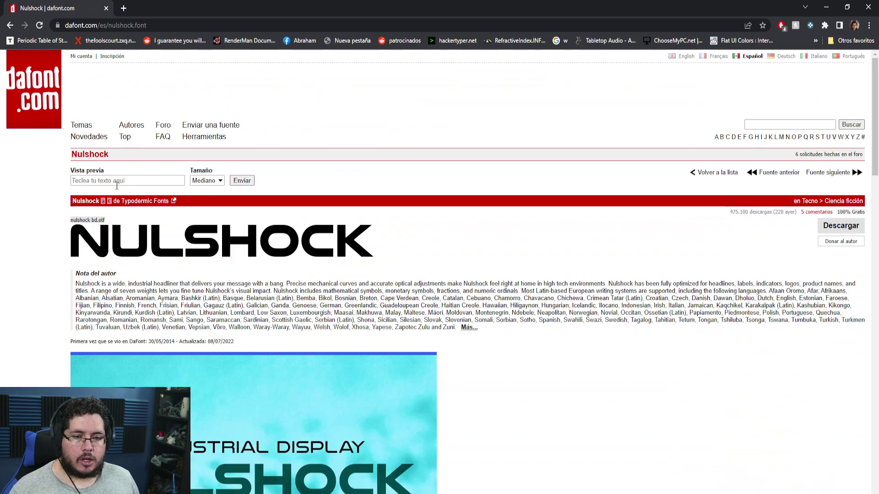
# Download the Nulshock font and install the nulshock bd OpenType file from its archive
pyautogui.click(821, 233)
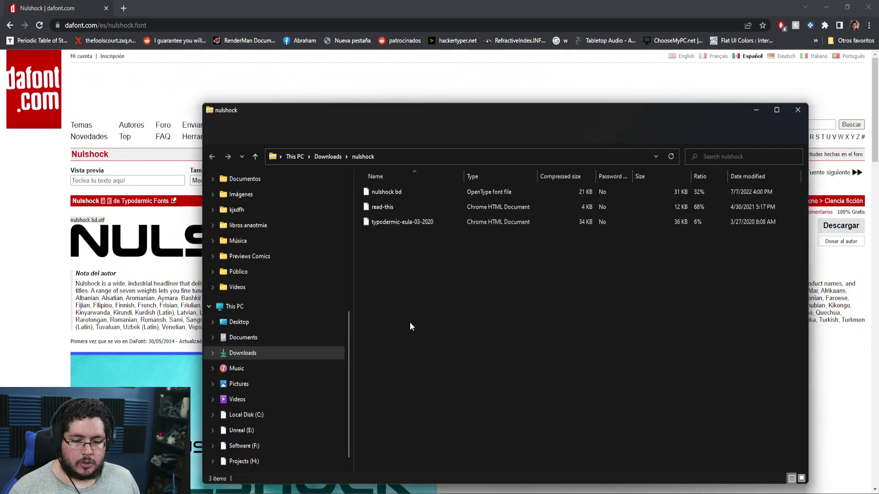
pyautogui.doubleClick(406, 193)
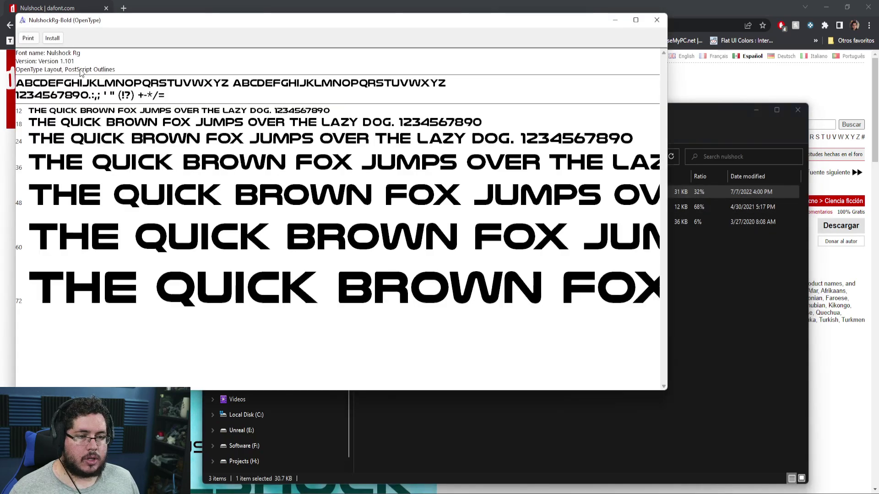
pyautogui.click(52, 38)
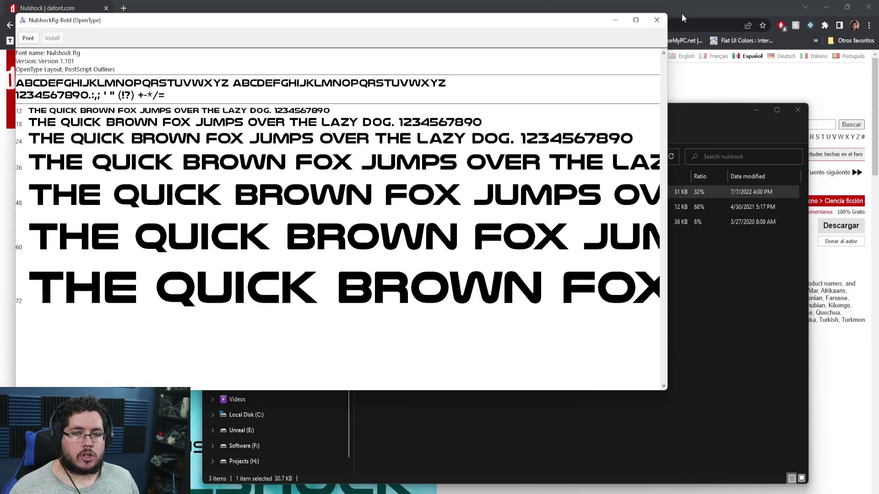
pyautogui.click(657, 19)
# Switch back to Photoshop and add a white text reading "A.D.D.A.X." in the upper part of the black canvas
pyautogui.click(826, 7)
pyautogui.click(474, 63)
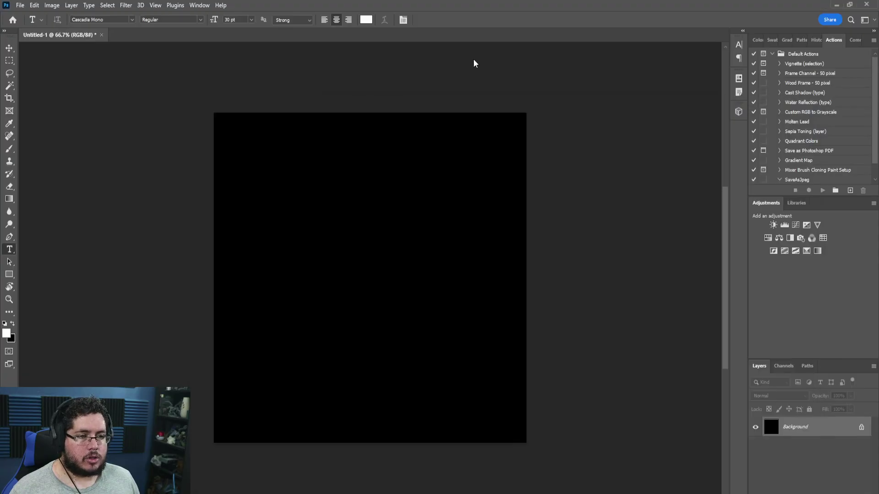
pyautogui.click(294, 228)
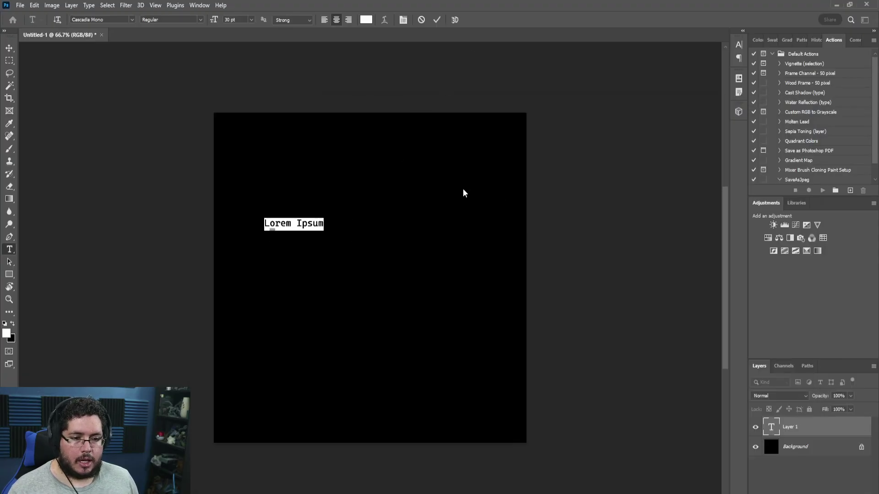
pyautogui.write('AD')
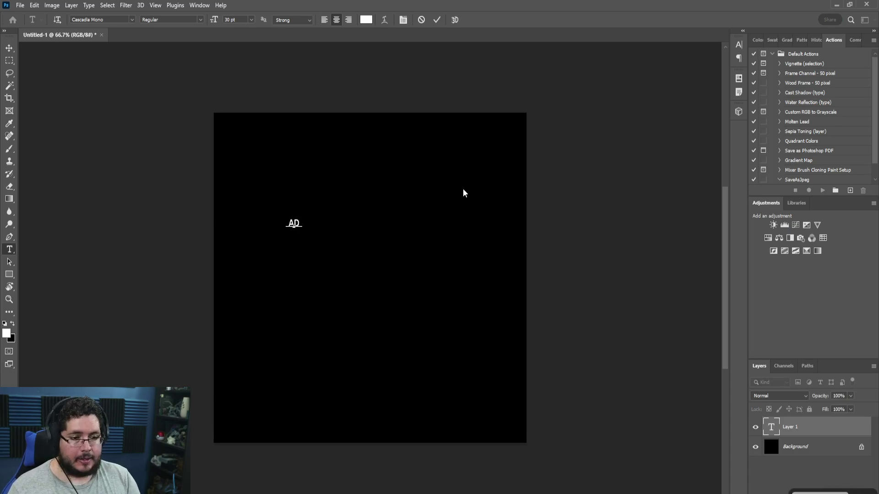
pyautogui.write('DAX..')
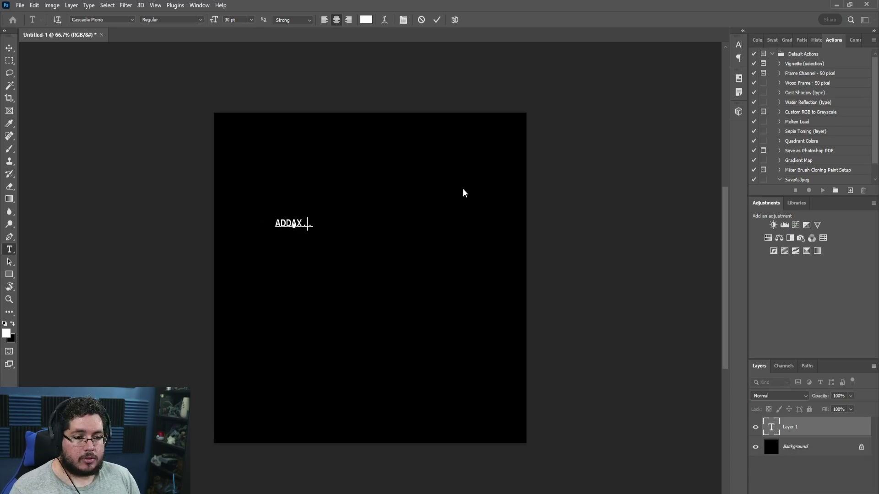
pyautogui.press('BackSpace')
pyautogui.press('Left')
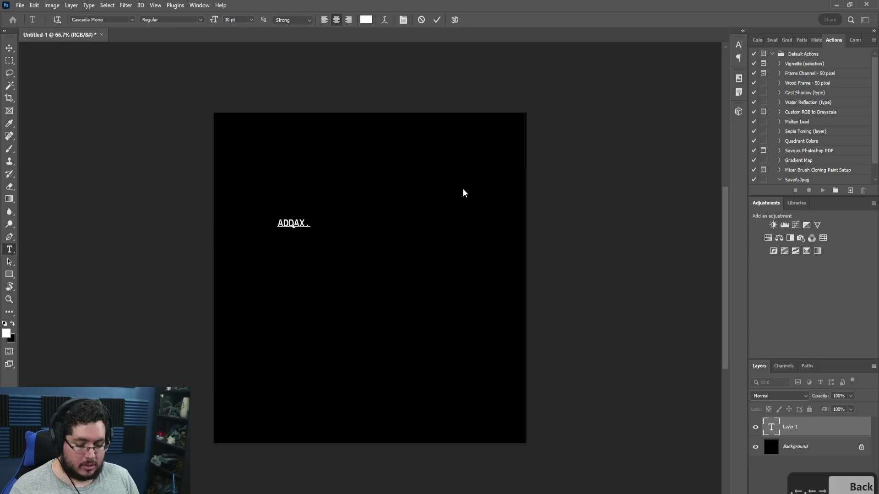
pyautogui.write('.')
pyautogui.press('Left')
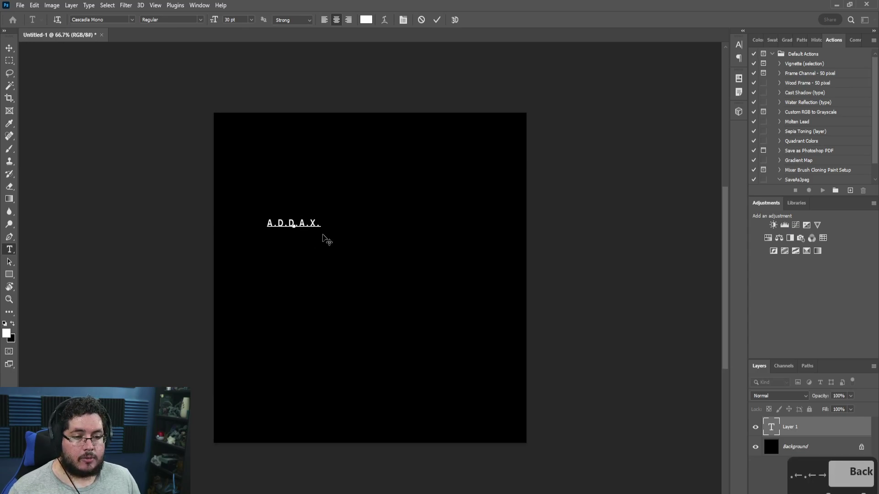
# Change the font of the whole A.D.D.A.X. text to Nulshock Bold
pyautogui.moveTo(322, 221); pyautogui.dragTo(235, 218)
pyautogui.click(132, 20)
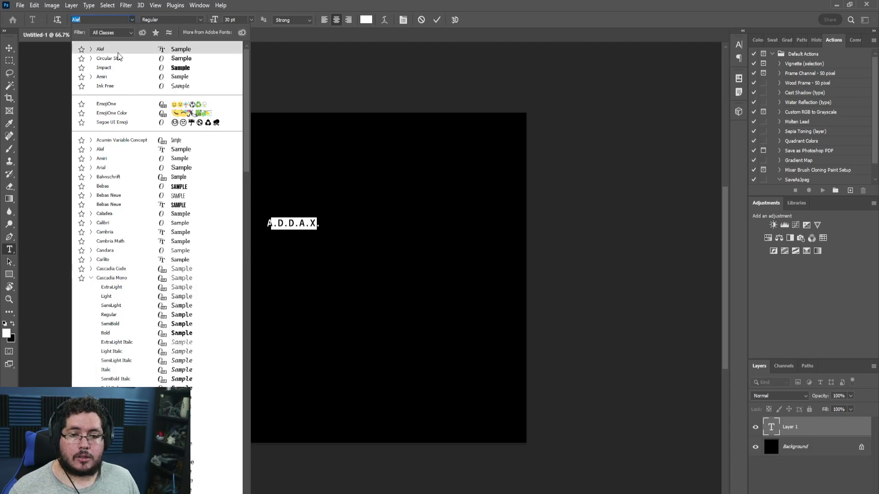
pyautogui.scroll(-10, 128, 318)
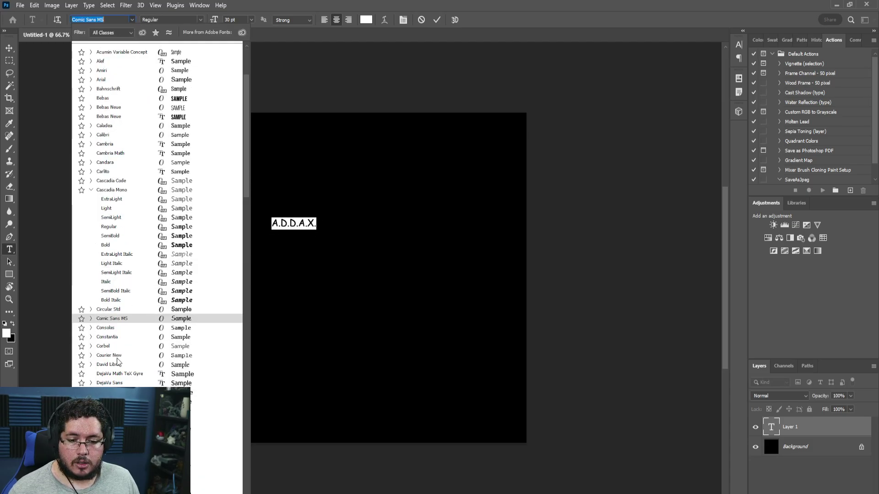
pyautogui.hotkey('alt', 'Tab')
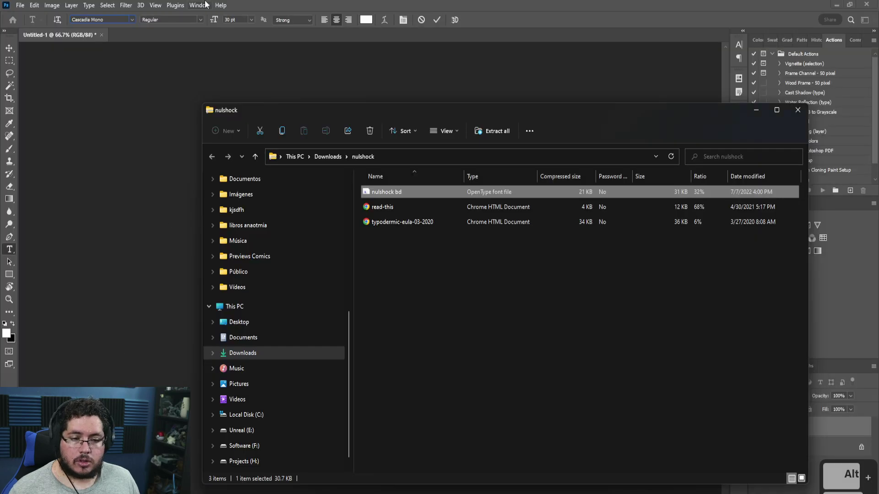
pyautogui.hotkey('alt', 'Tab')
pyautogui.click(126, 19)
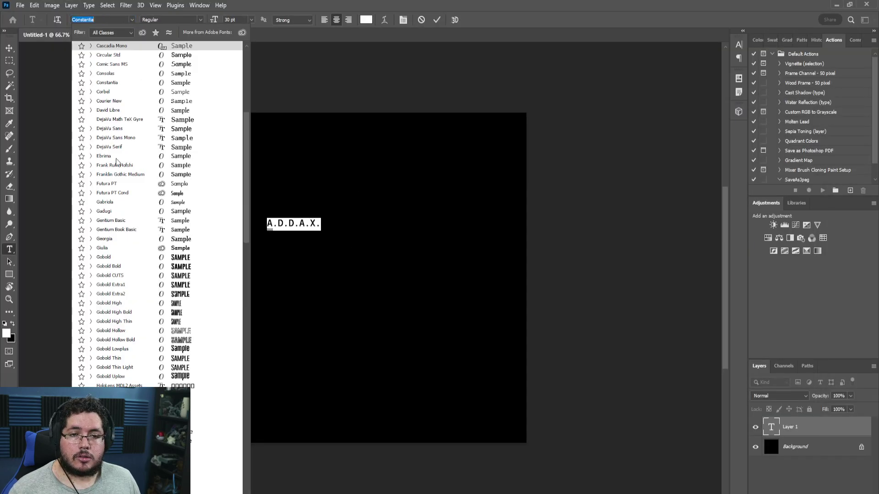
pyautogui.scroll(-10, 137, 247)
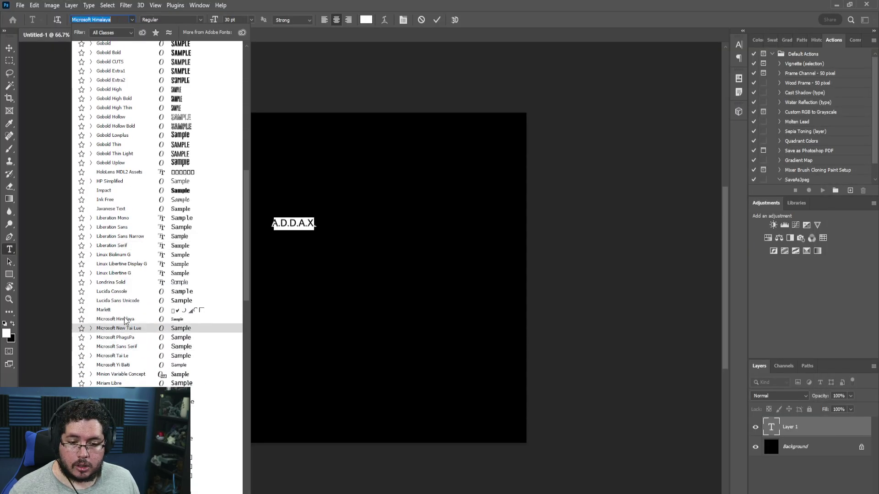
pyautogui.press('Down')
pyautogui.press('Down')
pyautogui.press('Down')
pyautogui.press('Down')
pyautogui.press('Down')
pyautogui.press('Down')
pyautogui.press('Down')
pyautogui.press('Down')
pyautogui.press('Down')
pyautogui.press('Down')
pyautogui.press('Down')
pyautogui.press('Down')
pyautogui.press('Down')
pyautogui.press('Down')
pyautogui.press('Down')
pyautogui.press('Down')
pyautogui.press('Down')
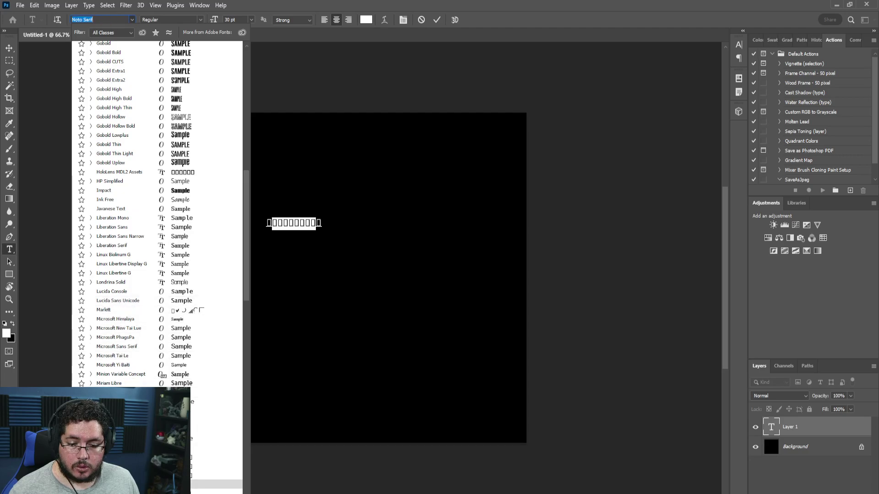
pyautogui.press('Return')
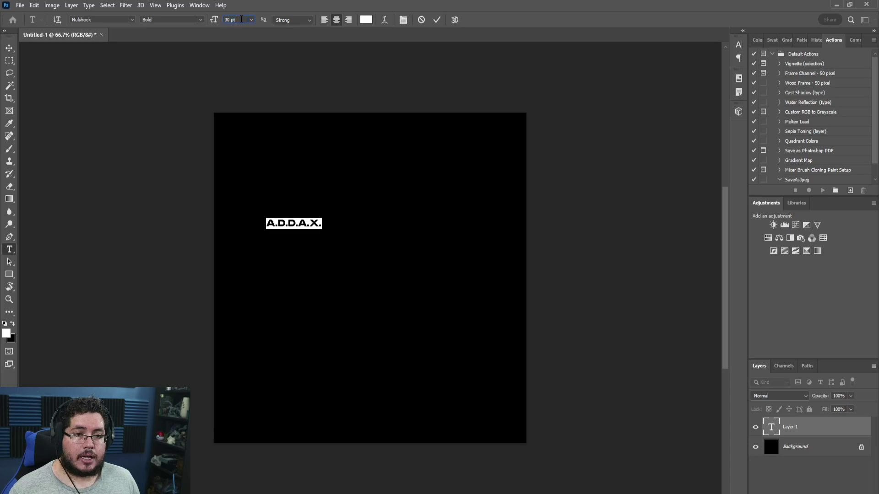
# Set the A.D.D.A.X. text size to 200 pt and move the text toward the upper middle of the canvas
pyautogui.press('Return')
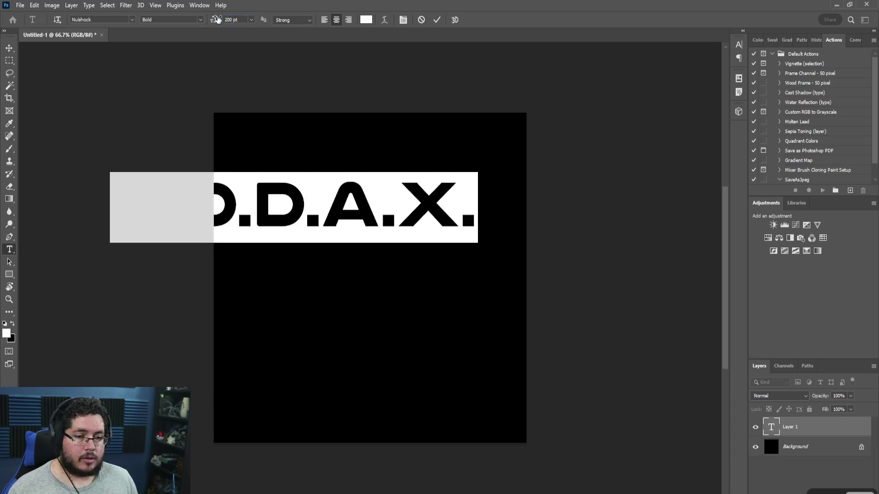
pyautogui.click(417, 346)
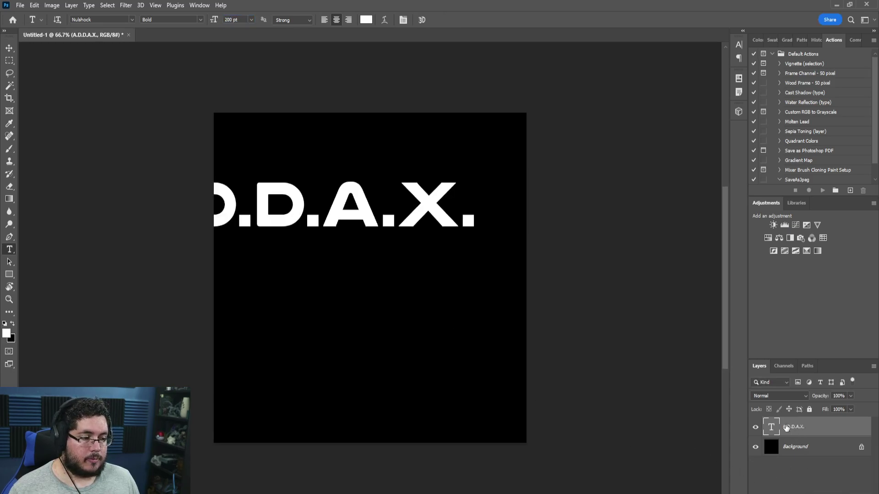
pyautogui.click(9, 48)
pyautogui.moveTo(336, 206); pyautogui.dragTo(400, 187)
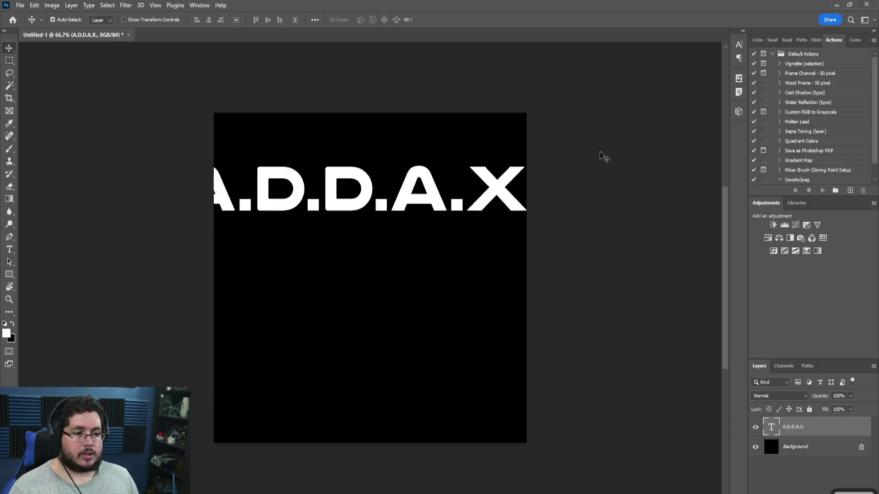
# Scale the A.D.D.A.X. text down to about 154 pt so it fits across the canvas width
pyautogui.hotkey('ctrl', 't')
pyautogui.scroll(-1, 456, 200)
pyautogui.moveTo(546, 128); pyautogui.dragTo(493, 146)
pyautogui.press('Return')
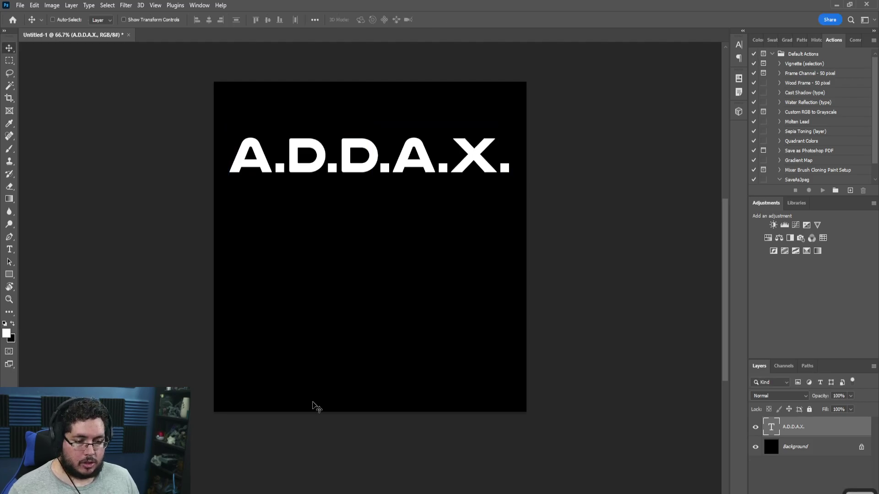
# Duplicate the A.D.D.A.X. text, replace the copy's wording with "PROJECT" and place it at the middle of the canvas
pyautogui.keyDown('alt'); pyautogui.moveTo(359, 152); pyautogui.dragTo(362, 308); pyautogui.keyUp('alt')
pyautogui.doubleClick(373, 325)
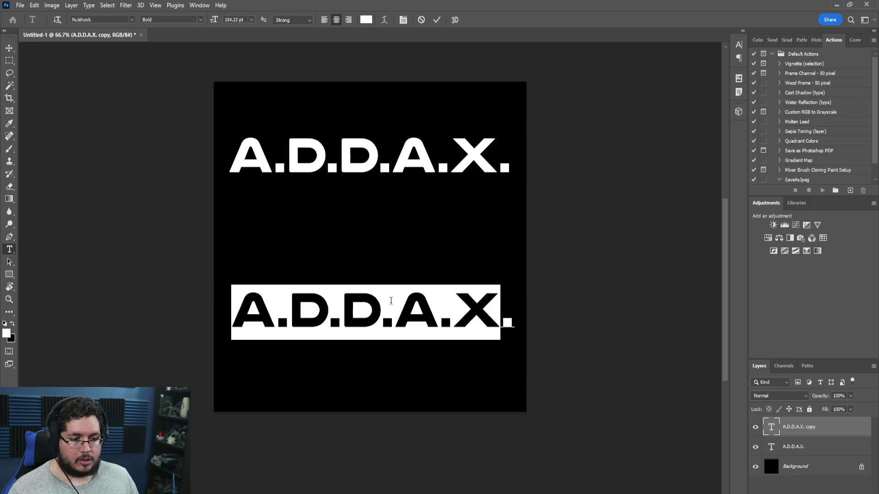
pyautogui.press('BackSpace')
pyautogui.press('Delete')
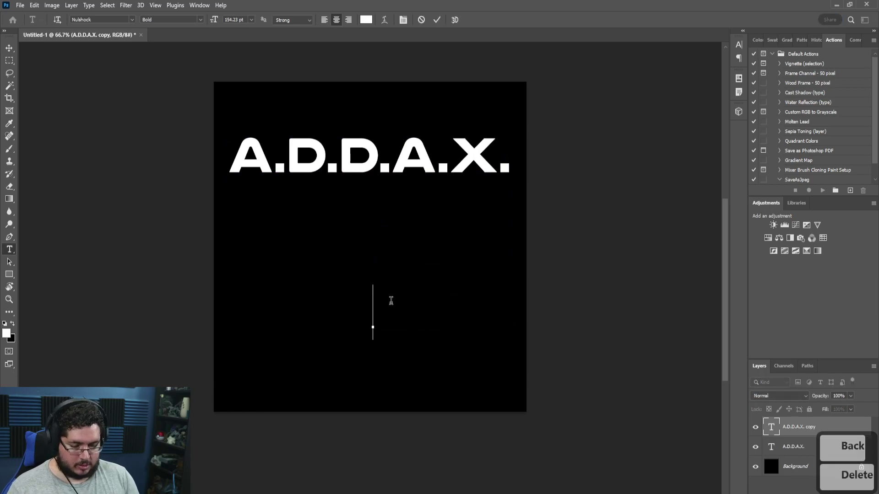
pyautogui.write('PROJECT')
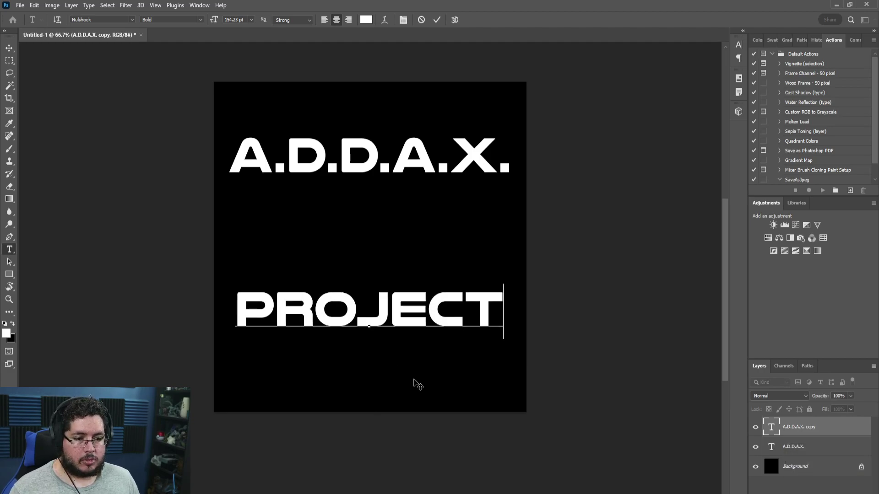
pyautogui.keyDown('ctrl'); pyautogui.moveTo(416, 361); pyautogui.dragTo(416, 325); pyautogui.keyUp('ctrl')
pyautogui.hotkey('ctrl', 'Return')
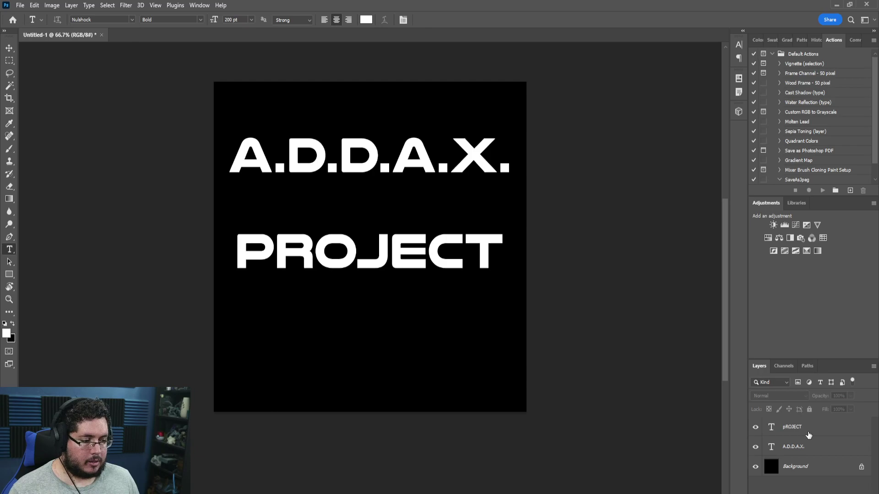
# Duplicate the PROJECT text near the bottom of the canvas and replace the copy's wording with "04"
pyautogui.click(419, 262)
pyautogui.click(796, 485)
pyautogui.click(796, 431)
pyautogui.press('v')
pyautogui.keyDown('alt'); pyautogui.moveTo(374, 266); pyautogui.dragTo(375, 362); pyautogui.keyUp('alt')
pyautogui.press('t')
pyautogui.doubleClick(374, 353)
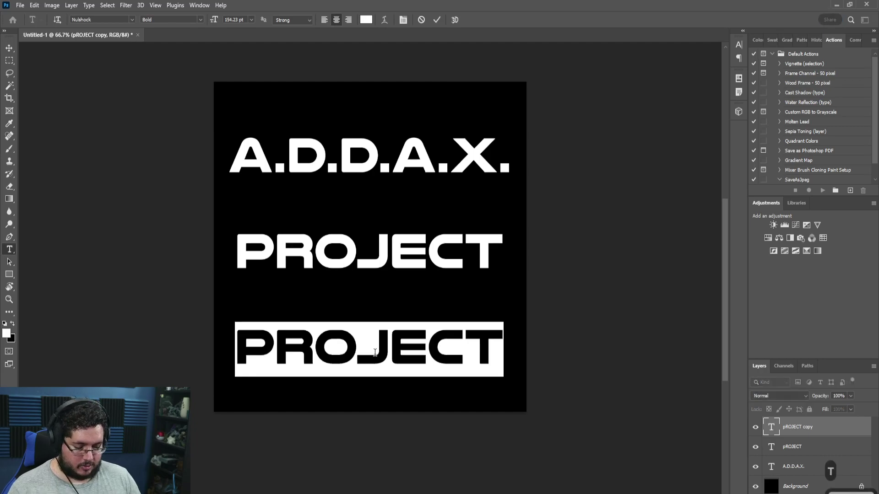
pyautogui.press('BackSpace')
pyautogui.write('04')
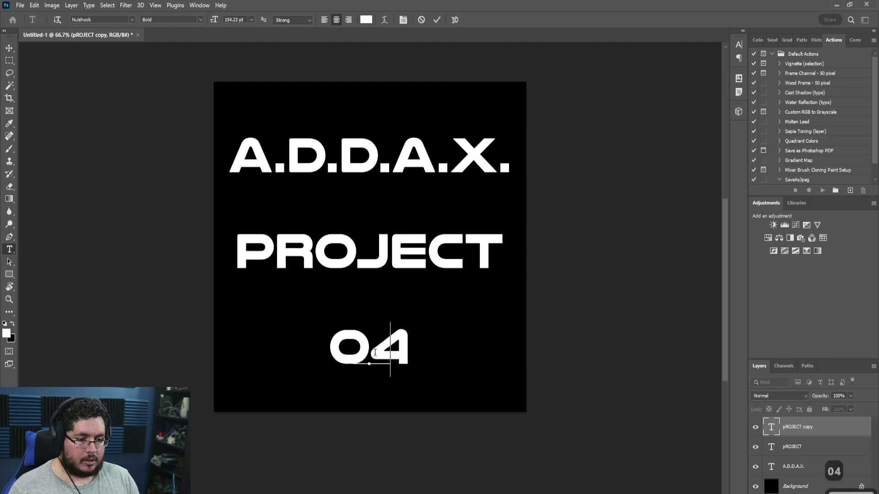
# Replace the bottom line's wording with "0042"
pyautogui.press('BackSpace')
pyautogui.press('BackSpace')
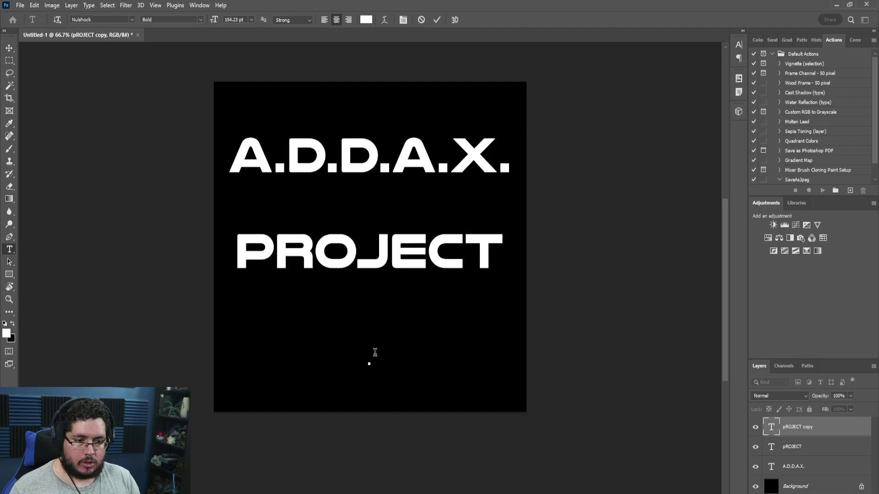
pyautogui.write('0')
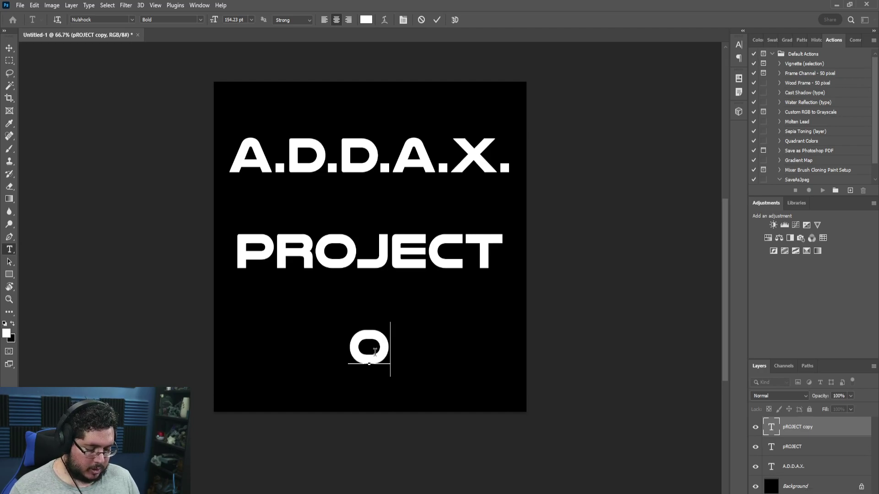
pyautogui.write('0')
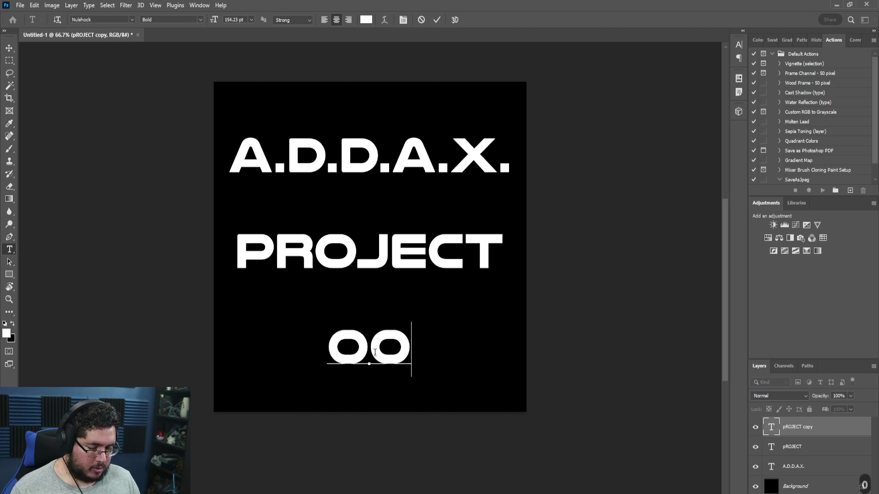
pyautogui.write('42')
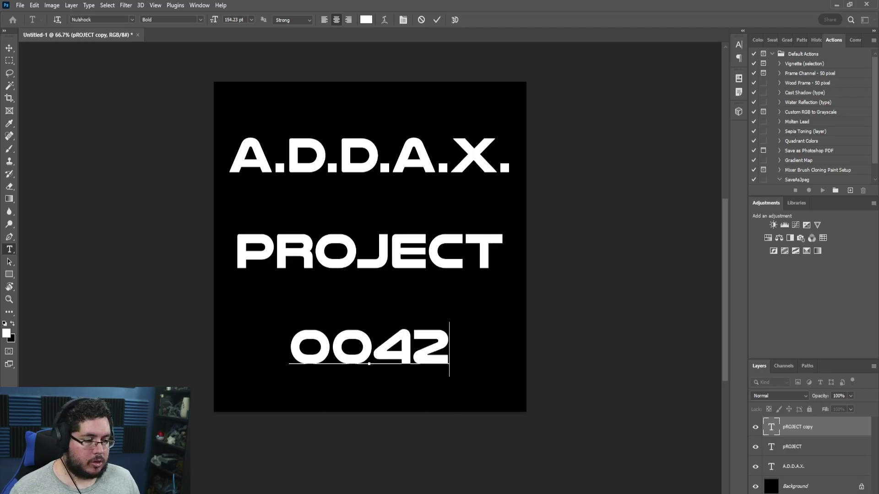
# Save a copy of the text image to the Desktop as a JPEG named DECALS with quality 10
pyautogui.hotkey('ctrl', 's')
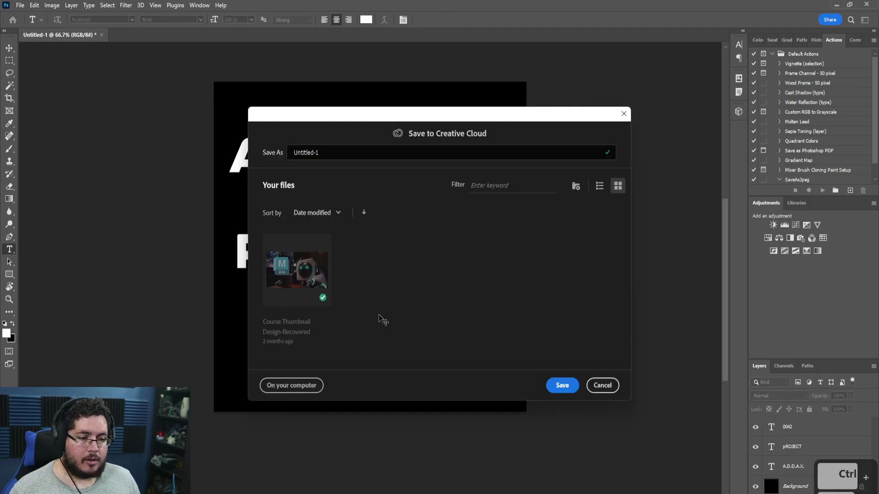
pyautogui.click(274, 384)
pyautogui.click(40, 65)
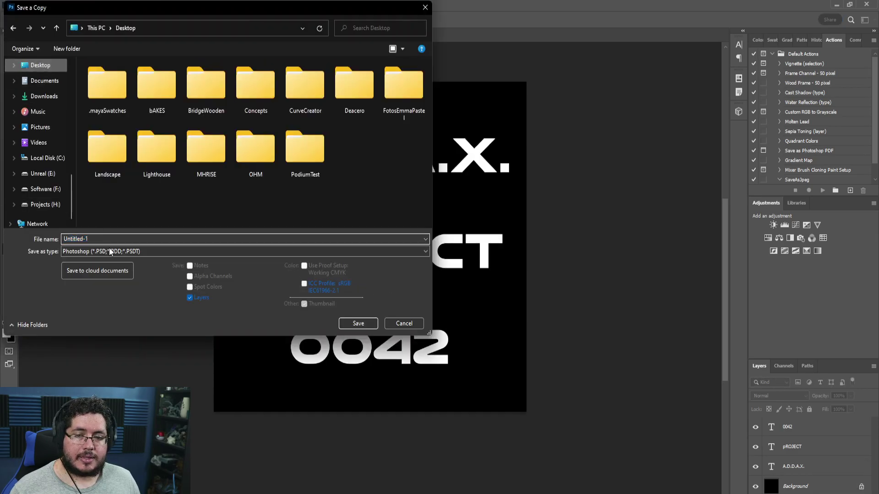
pyautogui.click(111, 250)
pyautogui.click(87, 326)
pyautogui.click(92, 237)
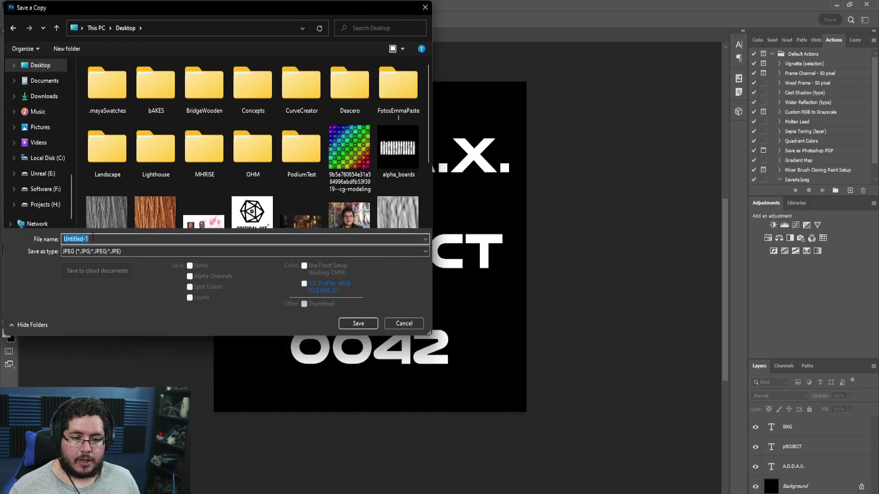
pyautogui.write('DECALS')
pyautogui.press('Return')
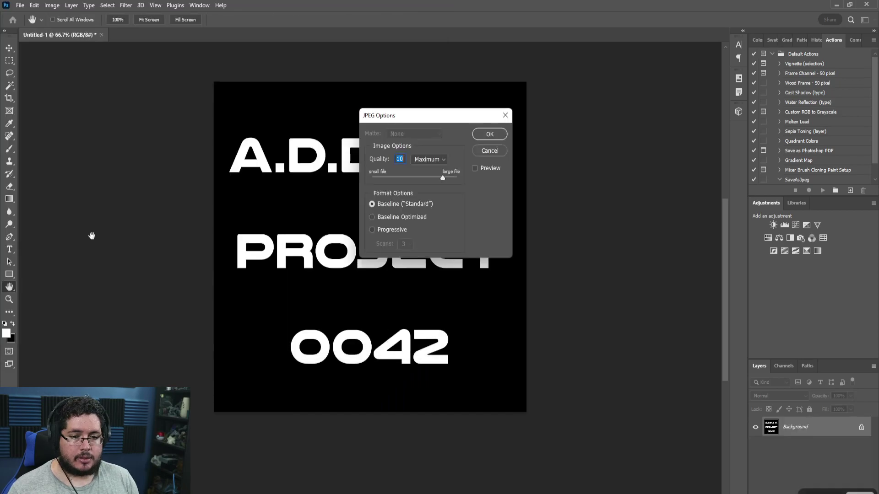
pyautogui.click(488, 135)
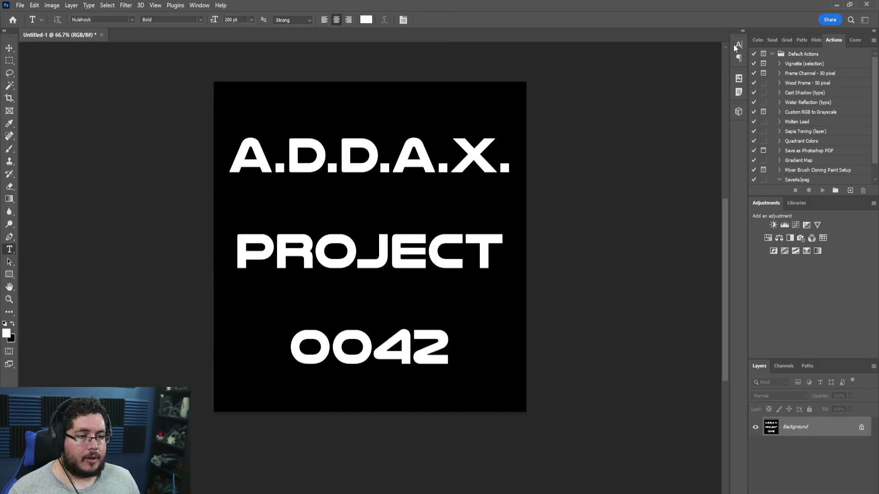
# Close the empty Substance 3D Painter session and switch to the Addax project with the file explorer window in front of it
pyautogui.click(836, 5)
pyautogui.click(829, 10)
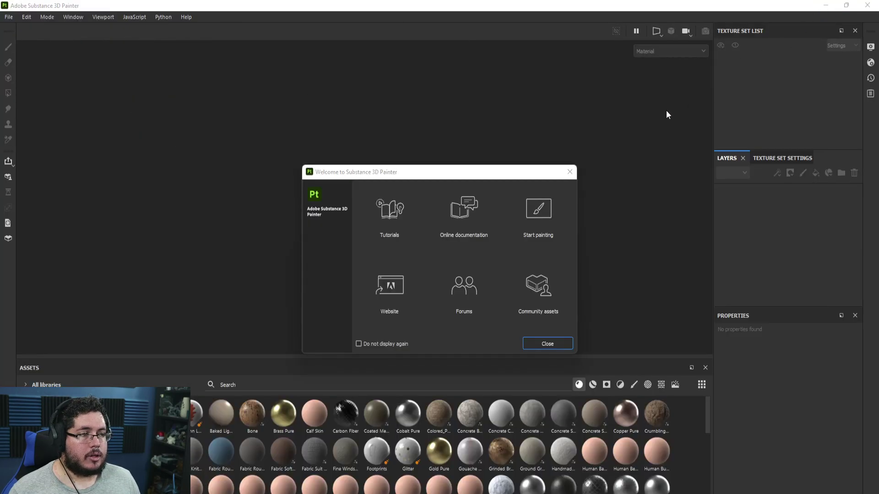
pyautogui.click(564, 173)
pyautogui.click(872, 5)
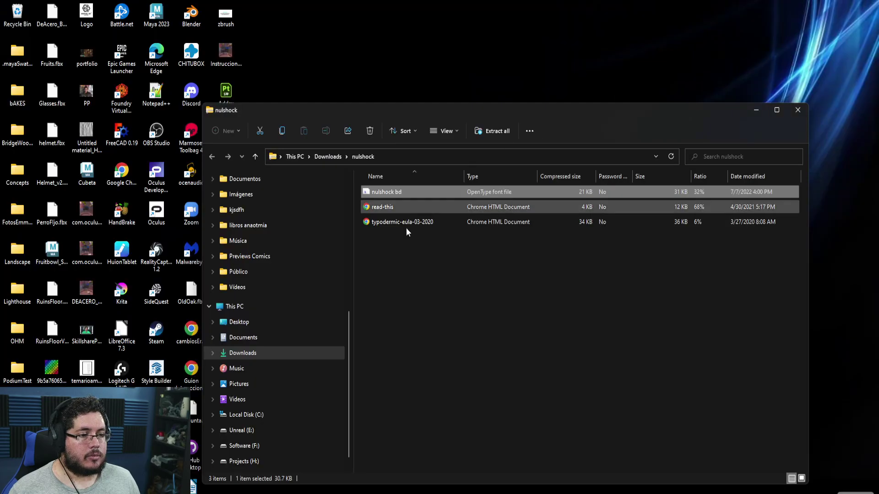
pyautogui.hotkey('alt', 'Tab')
pyautogui.press('super')
pyautogui.press('Escape')
pyautogui.hotkey('alt', 'Tab')
pyautogui.click(363, 214)
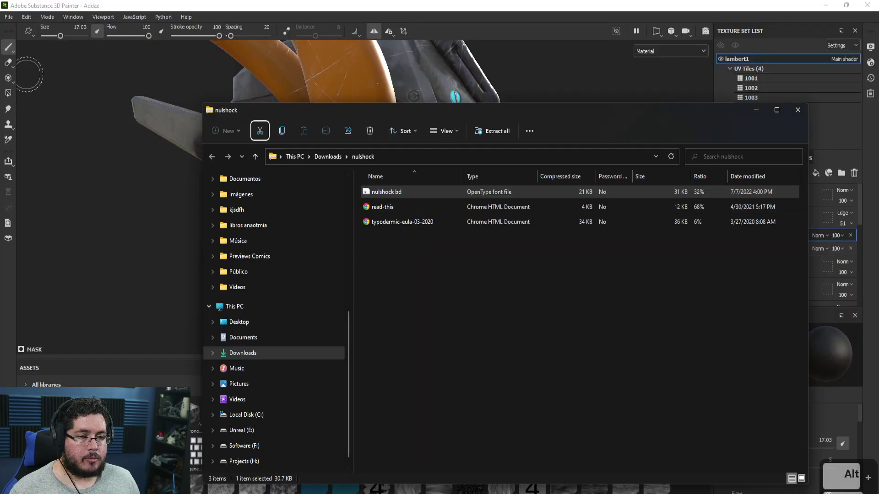
# Bring DECALS.jpg from the Desktop folder into Substance 3D Painter as a new resource
pyautogui.click(253, 324)
pyautogui.scroll(-3, 685, 312)
pyautogui.scroll(3, 641, 329)
pyautogui.click(578, 405)
pyautogui.moveTo(579, 405)
pyautogui.mouseDown()
pyautogui.moveTo(195, 324)
pyautogui.moveTo(148, 335)
pyautogui.mouseUp()
# Set the usage of DECALS.jpg to alpha, choose an import destination and import it
pyautogui.click(567, 168)
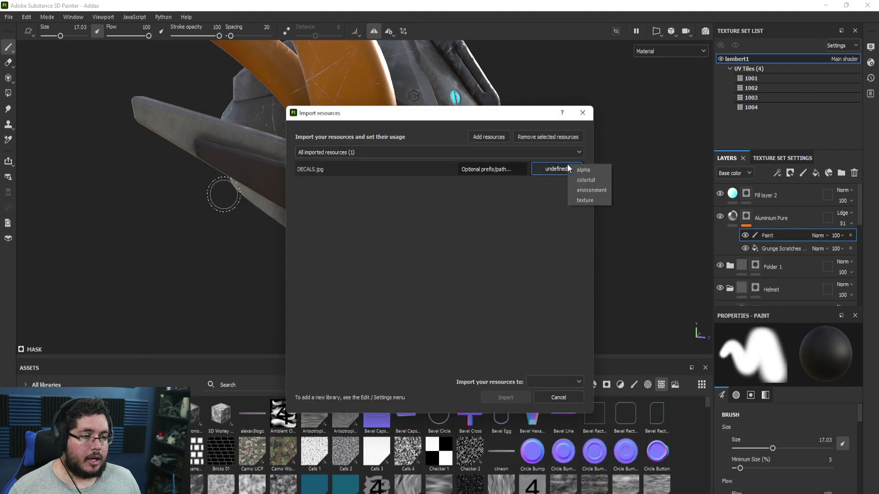
pyautogui.click(590, 169)
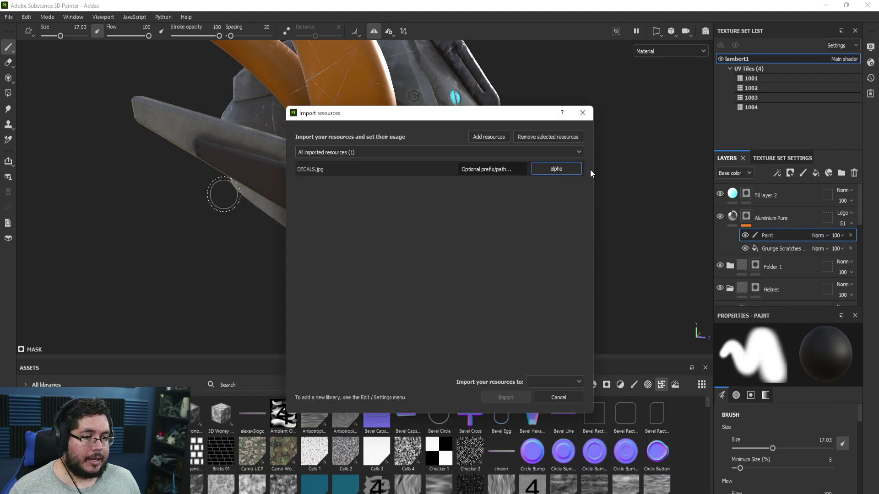
pyautogui.click(555, 382)
pyautogui.click(551, 404)
pyautogui.click(507, 397)
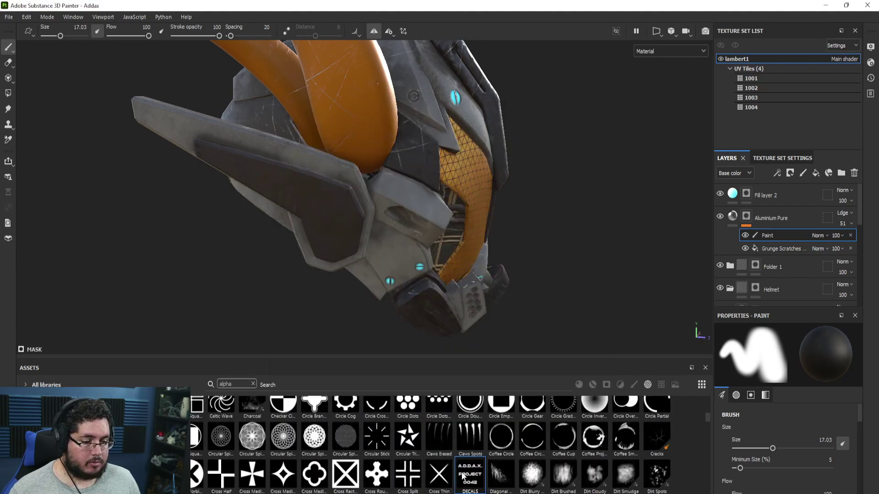
# Add a fill layer above Aluminium Pure and set its base color to black (000000)
pyautogui.keyDown('alt'); pyautogui.moveTo(526, 248); pyautogui.dragTo(490, 245); pyautogui.keyUp('alt')
pyautogui.keyDown('alt'); pyautogui.moveTo(490, 245); pyautogui.dragTo(596, 241, button='right'); pyautogui.keyUp('alt')
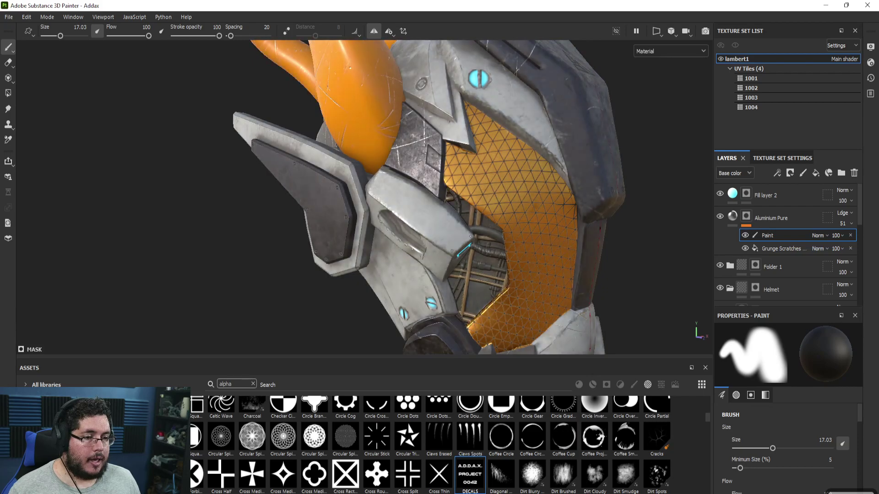
pyautogui.click(816, 175)
pyautogui.click(728, 388)
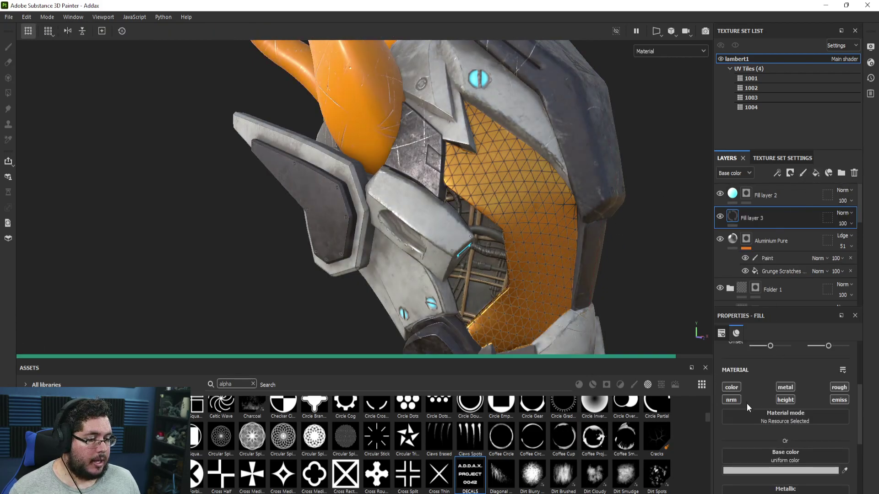
pyautogui.click(746, 467)
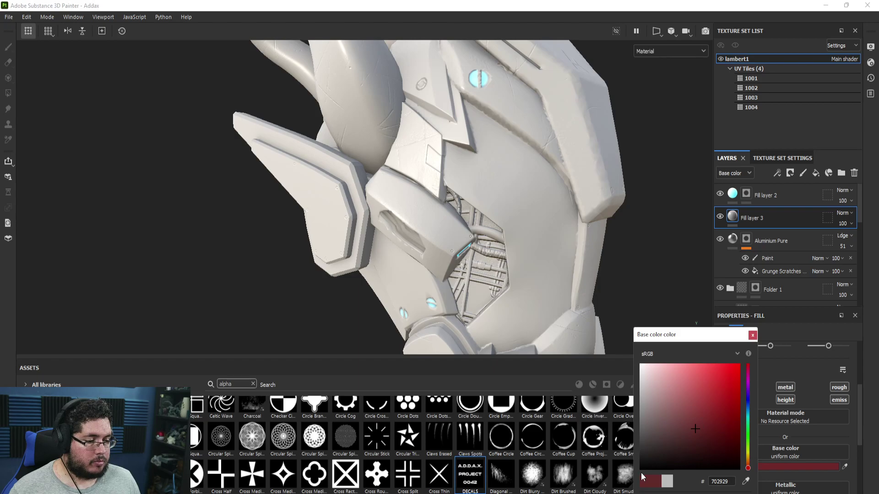
pyautogui.moveTo(686, 448); pyautogui.dragTo(683, 467)
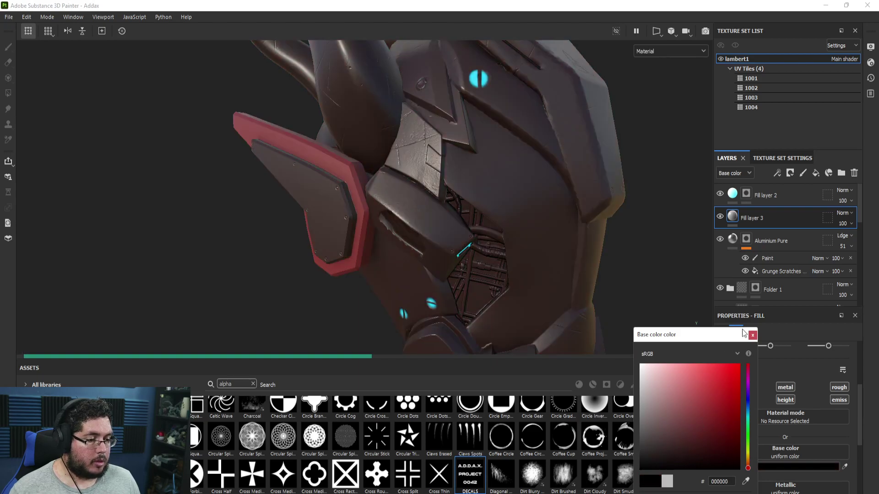
pyautogui.click(752, 336)
# Set the black fill layer's roughness to about 0.56 and give the layer a black mask
pyautogui.scroll(-3, 769, 470)
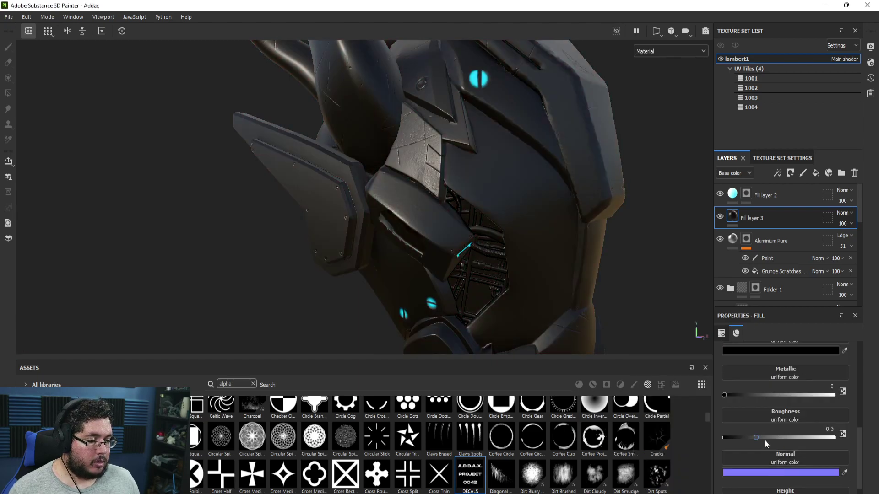
pyautogui.click(769, 437)
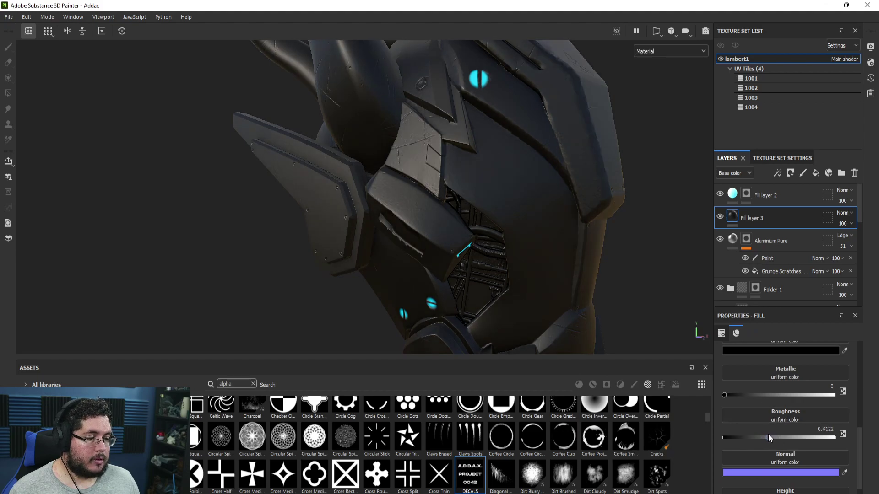
pyautogui.click(784, 437)
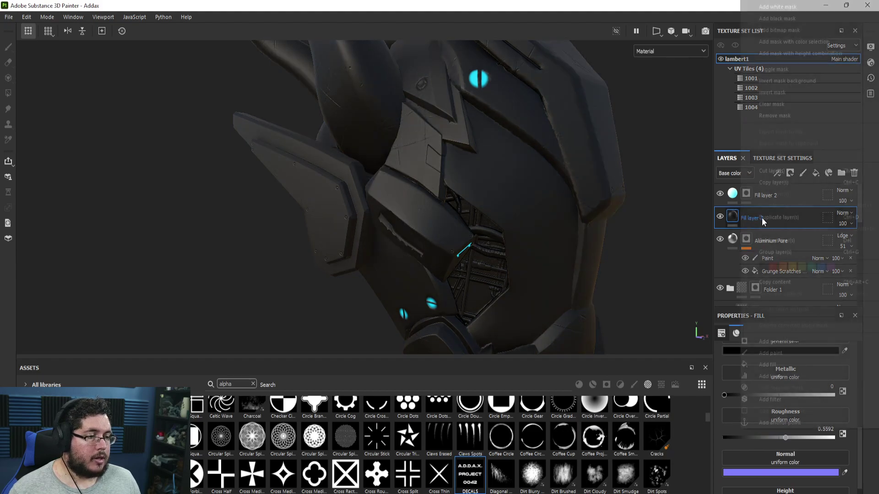
pyautogui.rightClick(762, 218)
pyautogui.click(788, 7)
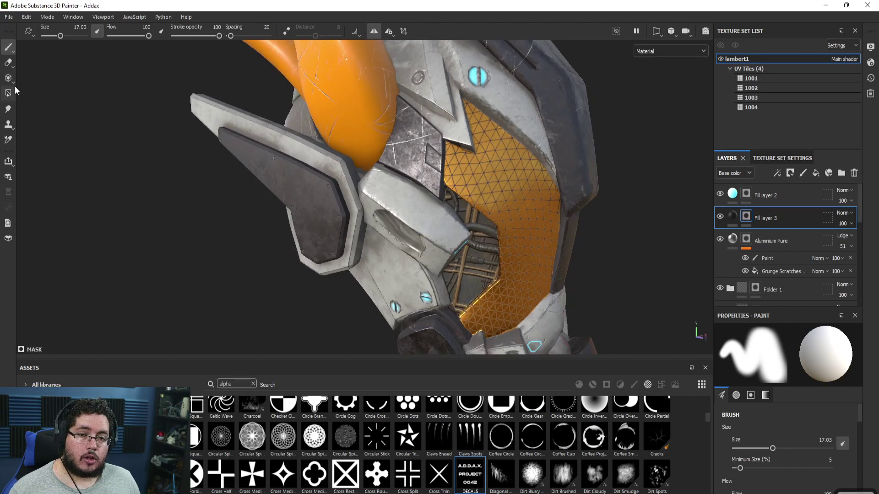
# Activate the Projection tool on the mask and load the DECALS alpha as its grayscale source
pyautogui.press('3')
pyautogui.scroll(-10, 797, 440)
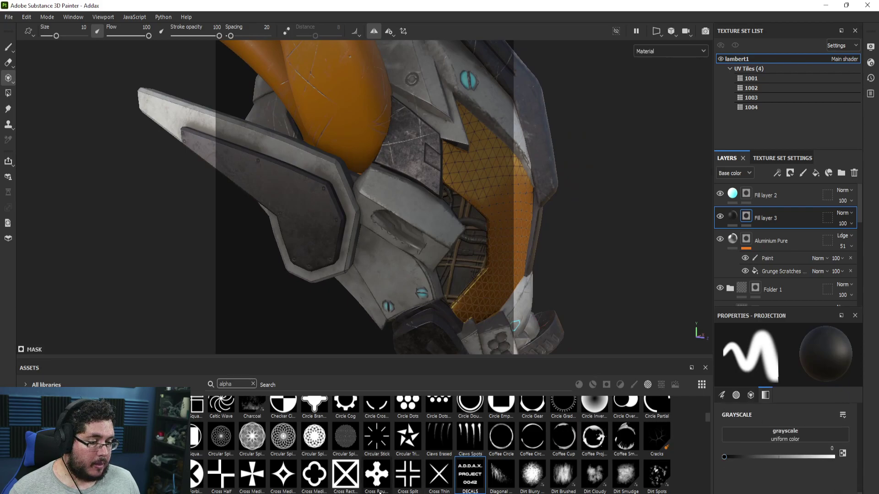
pyautogui.moveTo(458, 473); pyautogui.dragTo(784, 435)
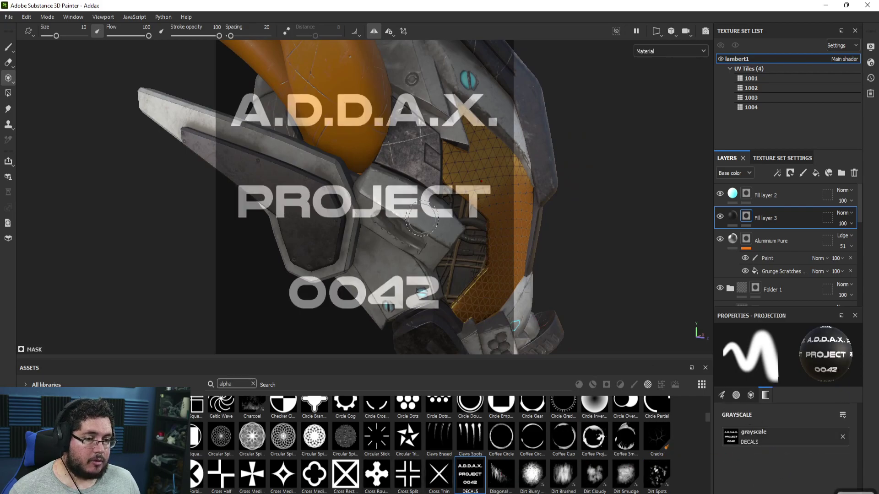
# Frame the light cheek plate, then shrink, rotate and move the projection stencil until A.D.D.A.X. runs along the plate
pyautogui.keyDown('alt'); pyautogui.moveTo(389, 178); pyautogui.dragTo(428, 232); pyautogui.keyUp('alt')
pyautogui.keyDown('alt'); pyautogui.moveTo(428, 232); pyautogui.dragTo(600, 289, button='right'); pyautogui.keyUp('alt')
pyautogui.keyDown('alt'); pyautogui.moveTo(600, 288); pyautogui.dragTo(471, 191); pyautogui.keyUp('alt')
pyautogui.keyDown('alt'); pyautogui.moveTo(471, 191); pyautogui.dragTo(596, 231, button='right'); pyautogui.keyUp('alt')
pyautogui.keyDown('alt'); pyautogui.moveTo(597, 231); pyautogui.dragTo(533, 229); pyautogui.keyUp('alt')
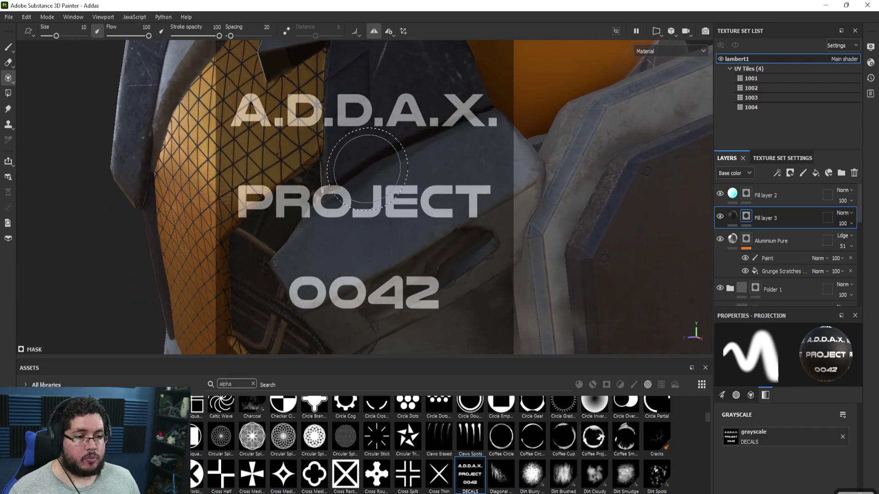
pyautogui.press('s')
pyautogui.moveTo(366, 169); pyautogui.dragTo(410, 223, button='middle')
pyautogui.press('s')
pyautogui.moveTo(455, 157); pyautogui.dragTo(473, 180, button='right')
pyautogui.moveTo(473, 181); pyautogui.dragTo(410, 171)
pyautogui.moveTo(411, 171); pyautogui.dragTo(435, 183, button='middle')
pyautogui.moveTo(435, 184)
pyautogui.mouseDown(button='right')
pyautogui.moveTo(437, 174)
pyautogui.moveTo(419, 186)
pyautogui.mouseUp(button='right')
pyautogui.moveTo(420, 186); pyautogui.dragTo(418, 171, button='middle')
pyautogui.moveTo(418, 171); pyautogui.dragTo(384, 168, button='right')
pyautogui.moveTo(428, 182); pyautogui.dragTo(420, 177, button='middle')
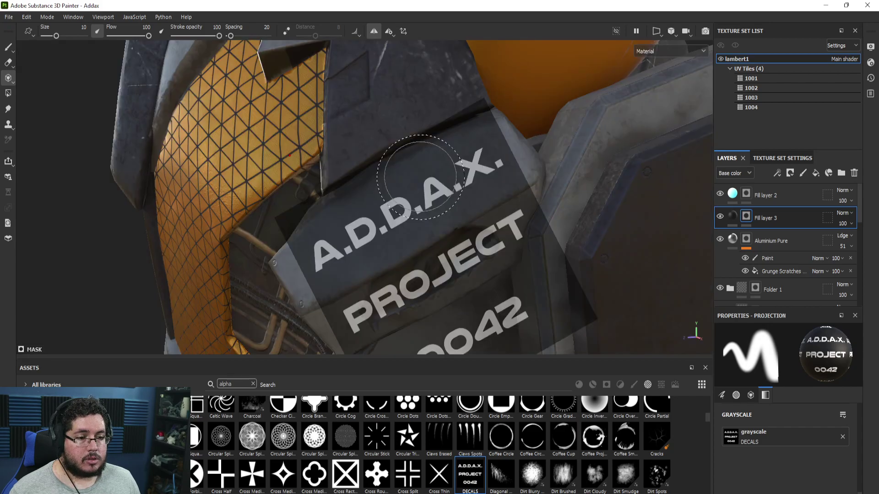
# Try to project A.D.D.A.X. onto the cheek plate with symmetry on, inspect the opposite side and undo the stroke
pyautogui.moveTo(328, 241); pyautogui.dragTo(352, 238)
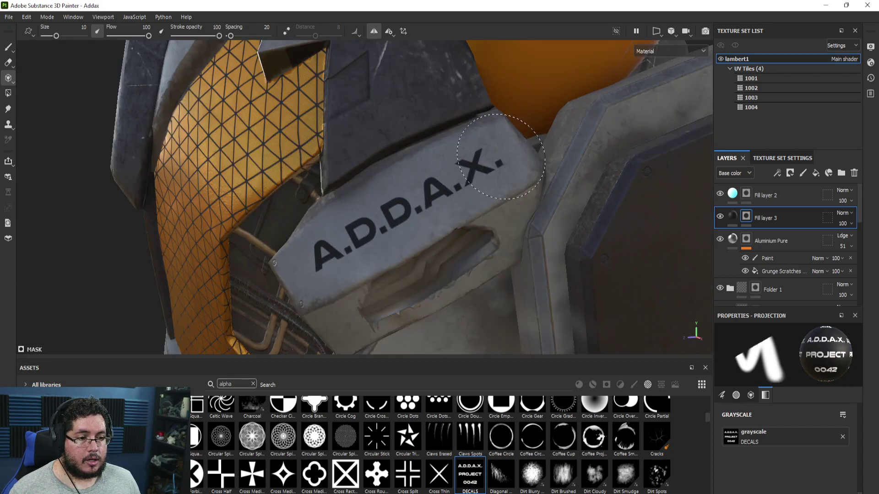
pyautogui.press('s')
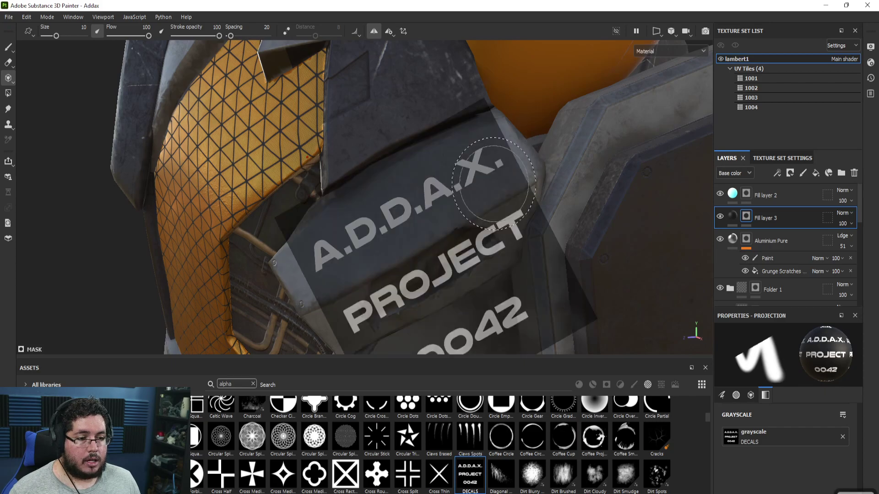
pyautogui.keyDown('alt'); pyautogui.moveTo(338, 196); pyautogui.dragTo(235, 212); pyautogui.keyUp('alt')
pyautogui.keyDown('alt'); pyautogui.moveTo(235, 212); pyautogui.dragTo(229, 232, button='middle'); pyautogui.keyUp('alt')
pyautogui.keyDown('alt'); pyautogui.moveTo(229, 232); pyautogui.dragTo(93, 218); pyautogui.keyUp('alt')
pyautogui.keyDown('alt'); pyautogui.moveTo(93, 218); pyautogui.dragTo(171, 224, button='middle'); pyautogui.keyUp('alt')
pyautogui.hotkey('ctrl', 'z')
# Turn off symmetry, realign the cheek plate with the stencil and paint the A.D.D.A.X. lettering onto it
pyautogui.keyDown('alt'); pyautogui.moveTo(402, 193); pyautogui.dragTo(290, 190); pyautogui.keyUp('alt')
pyautogui.keyDown('alt'); pyautogui.moveTo(290, 191); pyautogui.dragTo(221, 135, button='right'); pyautogui.keyUp('alt')
pyautogui.keyDown('alt'); pyautogui.moveTo(271, 148); pyautogui.dragTo(291, 166, button='middle'); pyautogui.keyUp('alt')
pyautogui.moveTo(291, 167)
pyautogui.keyDown('alt'); pyautogui.mouseDown()
pyautogui.moveTo(281, 177)
pyautogui.moveTo(276, 168)
pyautogui.mouseUp(); pyautogui.keyUp('alt')
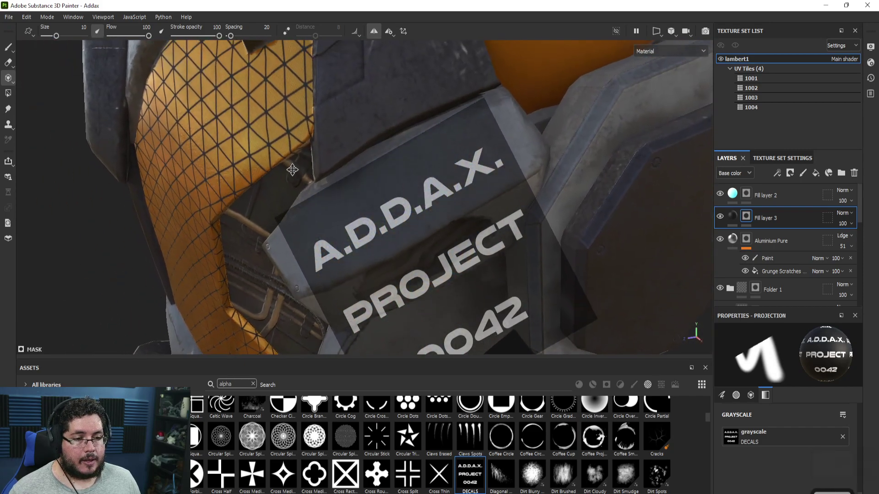
pyautogui.click(378, 33)
pyautogui.moveTo(340, 249); pyautogui.dragTo(319, 257)
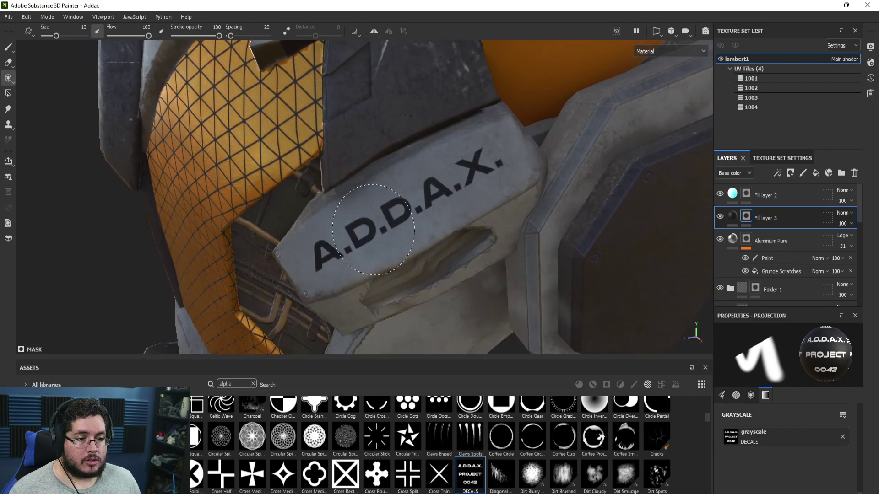
pyautogui.moveTo(442, 197); pyautogui.dragTo(435, 203)
# Frame the opposite cheek plate and rotate the projection stencil to follow the plate's slope
pyautogui.moveTo(412, 220)
pyautogui.keyDown('alt'); pyautogui.mouseDown(button='right')
pyautogui.moveTo(363, 230)
pyautogui.moveTo(147, 167)
pyautogui.mouseUp(button='right'); pyautogui.keyUp('alt')
pyautogui.moveTo(147, 167)
pyautogui.keyDown('alt'); pyautogui.mouseDown()
pyautogui.moveTo(432, 168)
pyautogui.moveTo(500, 199)
pyautogui.moveTo(540, 201)
pyautogui.mouseUp(); pyautogui.keyUp('alt')
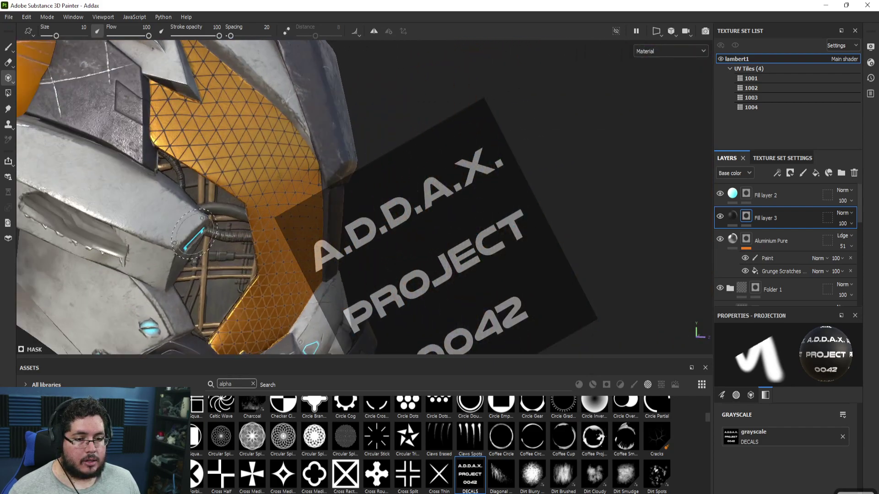
pyautogui.keyDown('alt'); pyautogui.moveTo(284, 220); pyautogui.dragTo(412, 229, button='middle'); pyautogui.keyUp('alt')
pyautogui.keyDown('alt'); pyautogui.moveTo(320, 248); pyautogui.dragTo(350, 264); pyautogui.keyUp('alt')
pyautogui.keyDown('alt'); pyautogui.moveTo(350, 264); pyautogui.dragTo(361, 257, button='right'); pyautogui.keyUp('alt')
pyautogui.keyDown('alt'); pyautogui.moveTo(361, 257); pyautogui.dragTo(380, 259, button='middle'); pyautogui.keyUp('alt')
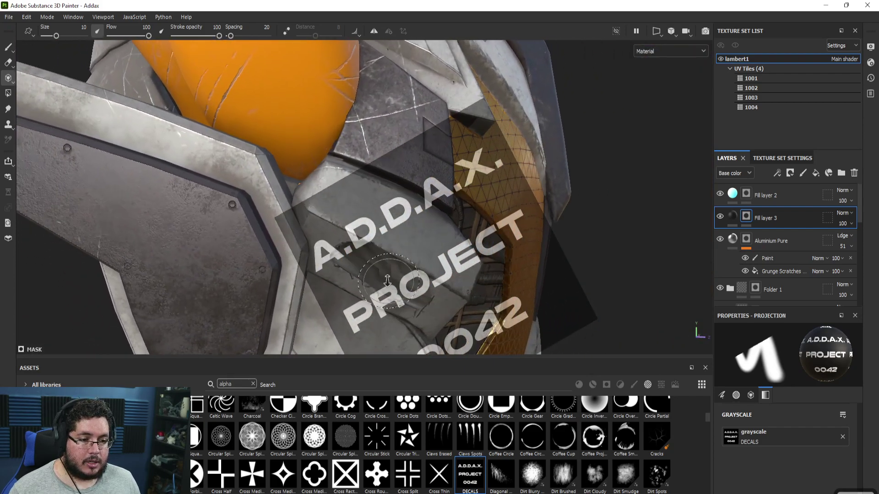
pyautogui.press('s')
pyautogui.moveTo(381, 232); pyautogui.dragTo(441, 231)
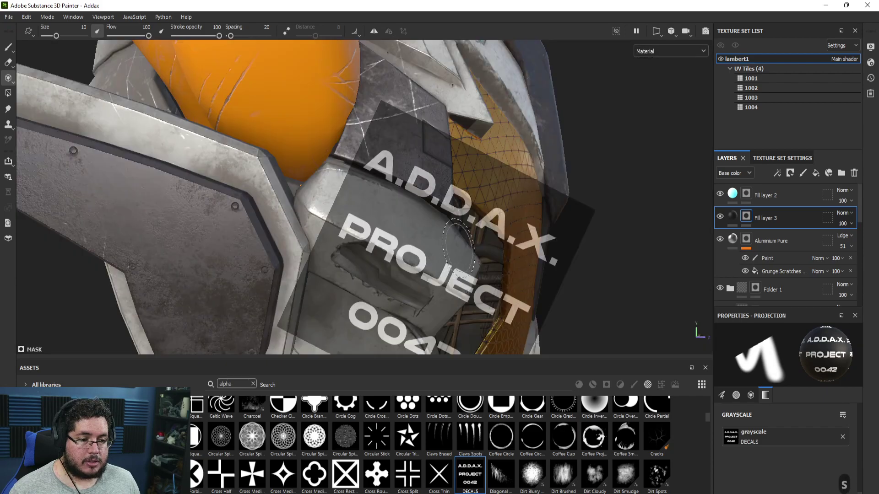
# Shrink the projection stencil and align the plate beneath it until PROJECT fits along the upper face
pyautogui.press('s')
pyautogui.moveTo(451, 232); pyautogui.dragTo(436, 232, button='right')
pyautogui.keyDown('alt'); pyautogui.moveTo(438, 238); pyautogui.dragTo(457, 267, button='middle'); pyautogui.keyUp('alt')
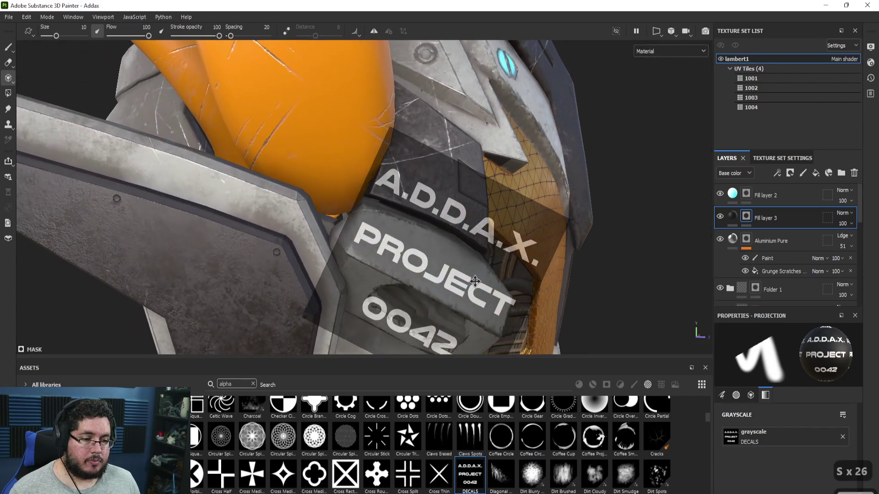
pyautogui.press('s')
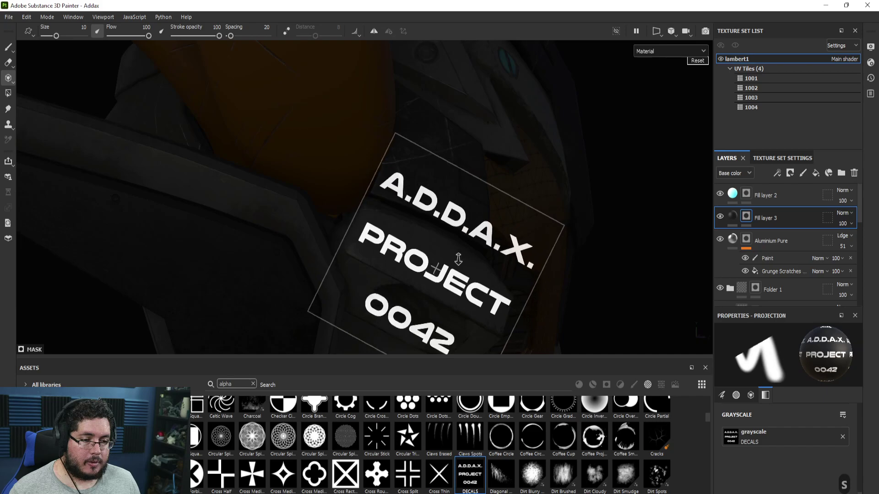
pyautogui.moveTo(444, 246); pyautogui.dragTo(437, 247, button='right')
pyautogui.moveTo(435, 249)
pyautogui.keyDown('alt'); pyautogui.mouseDown()
pyautogui.moveTo(422, 254)
pyautogui.moveTo(419, 246)
pyautogui.mouseUp(); pyautogui.keyUp('alt')
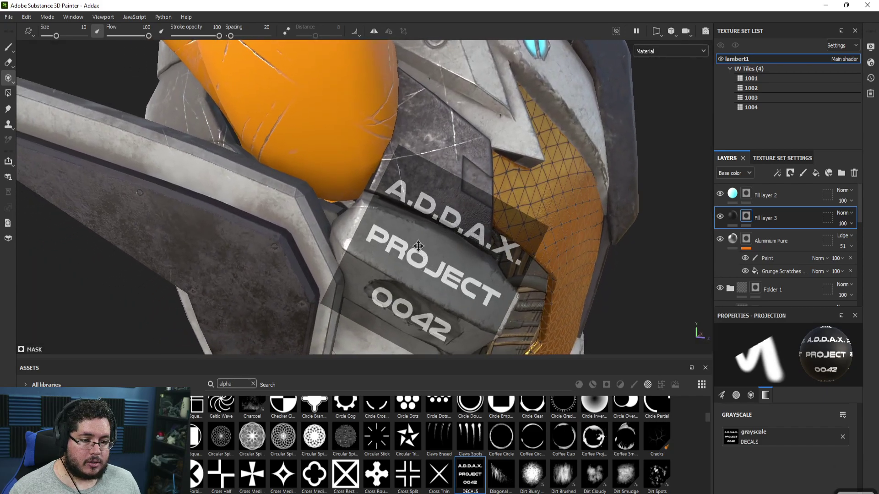
# Try to paint PROJECT onto the cheek plate and, with the brush size reduced to 2.33, add 0042 beneath it
pyautogui.moveTo(364, 239); pyautogui.dragTo(427, 266)
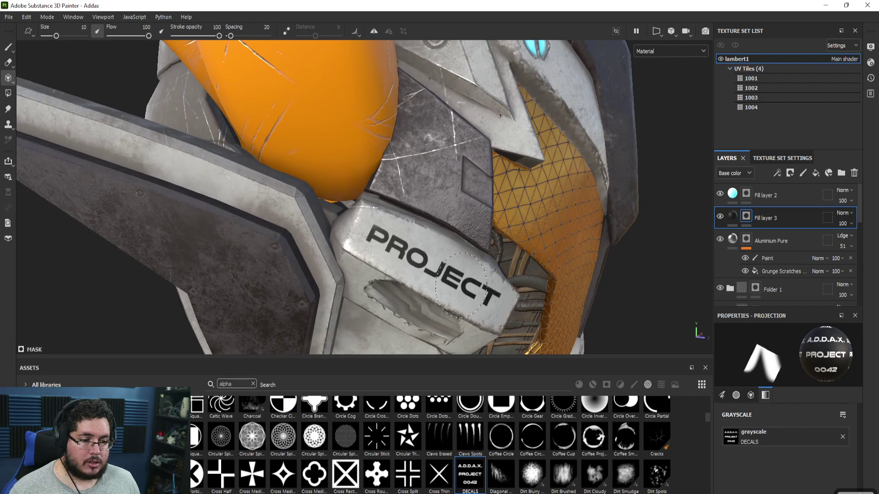
pyautogui.moveTo(492, 284)
pyautogui.keyDown('alt'); pyautogui.mouseDown()
pyautogui.moveTo(456, 293)
pyautogui.moveTo(464, 244)
pyautogui.moveTo(354, 255)
pyautogui.moveTo(492, 308)
pyautogui.moveTo(510, 354)
pyautogui.moveTo(547, 348)
pyautogui.moveTo(520, 302)
pyautogui.mouseUp(); pyautogui.keyUp('alt')
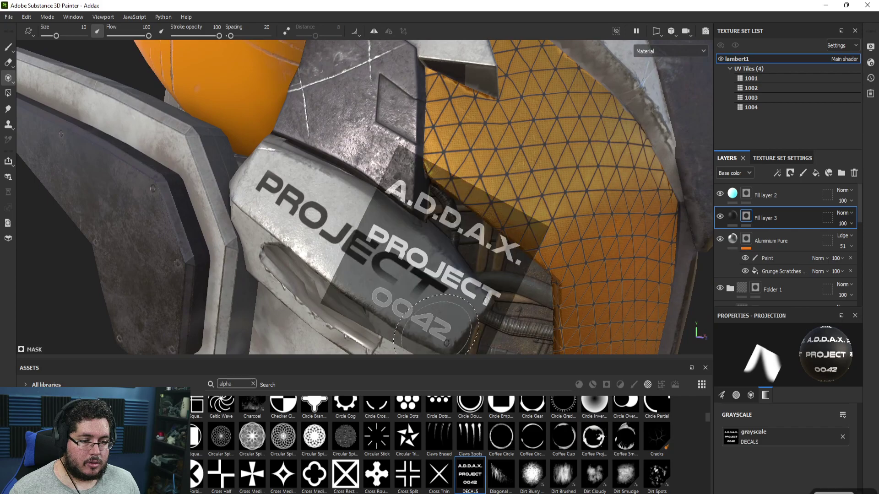
pyautogui.hotkey('ctrl', 'z')
pyautogui.keyDown('ctrl'); pyautogui.moveTo(404, 284); pyautogui.dragTo(383, 285, button='right'); pyautogui.keyUp('ctrl')
pyautogui.moveTo(387, 303); pyautogui.dragTo(380, 298)
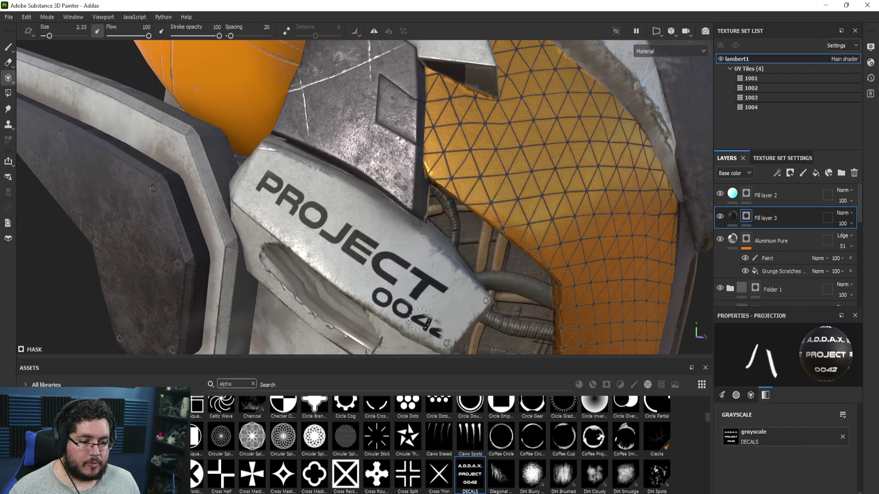
pyautogui.moveTo(443, 338); pyautogui.dragTo(447, 339)
# Inspect the lettering on the cheek plate and undo the last two projection strokes
pyautogui.keyDown('alt'); pyautogui.moveTo(357, 284); pyautogui.dragTo(65, 126, button='right'); pyautogui.keyUp('alt')
pyautogui.moveTo(275, 231)
pyautogui.keyDown('alt'); pyautogui.mouseDown()
pyautogui.moveTo(238, 224)
pyautogui.moveTo(197, 148)
pyautogui.mouseUp(); pyautogui.keyUp('alt')
pyautogui.moveTo(288, 197)
pyautogui.keyDown('alt'); pyautogui.mouseDown()
pyautogui.moveTo(316, 205)
pyautogui.moveTo(293, 211)
pyautogui.moveTo(377, 226)
pyautogui.moveTo(279, 238)
pyautogui.mouseUp(); pyautogui.keyUp('alt')
pyautogui.hotkey('ctrl', 'z')
pyautogui.hotkey('ctrl', 'z')
pyautogui.moveTo(435, 268)
pyautogui.keyDown('alt'); pyautogui.mouseDown()
pyautogui.moveTo(370, 221)
pyautogui.moveTo(308, 249)
pyautogui.moveTo(487, 307)
pyautogui.moveTo(417, 316)
pyautogui.mouseUp(); pyautogui.keyUp('alt')
pyautogui.moveTo(364, 284)
pyautogui.keyDown('alt'); pyautogui.mouseDown()
pyautogui.moveTo(453, 277)
pyautogui.moveTo(159, 197)
pyautogui.moveTo(389, 214)
pyautogui.moveTo(250, 223)
pyautogui.mouseUp(); pyautogui.keyUp('alt')
# Add a Dirt generator to the mask of Fill layer 3 and set its blending mode to Multiply
pyautogui.press('1')
pyautogui.keyDown('alt'); pyautogui.moveTo(443, 249); pyautogui.dragTo(339, 247); pyautogui.keyUp('alt')
pyautogui.keyDown('alt'); pyautogui.moveTo(485, 247); pyautogui.dragTo(583, 243, button='right'); pyautogui.keyUp('alt')
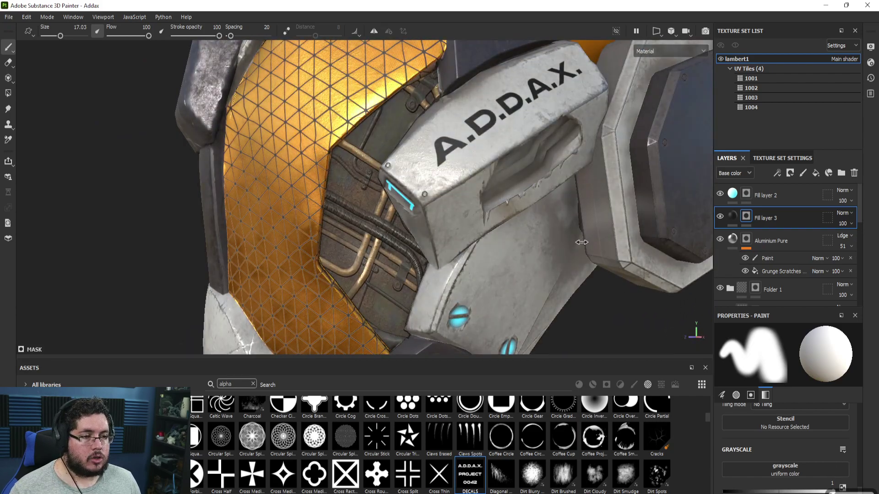
pyautogui.keyDown('alt'); pyautogui.moveTo(583, 243); pyautogui.dragTo(495, 257); pyautogui.keyUp('alt')
pyautogui.rightClick(748, 216)
pyautogui.click(782, 311)
pyautogui.click(776, 357)
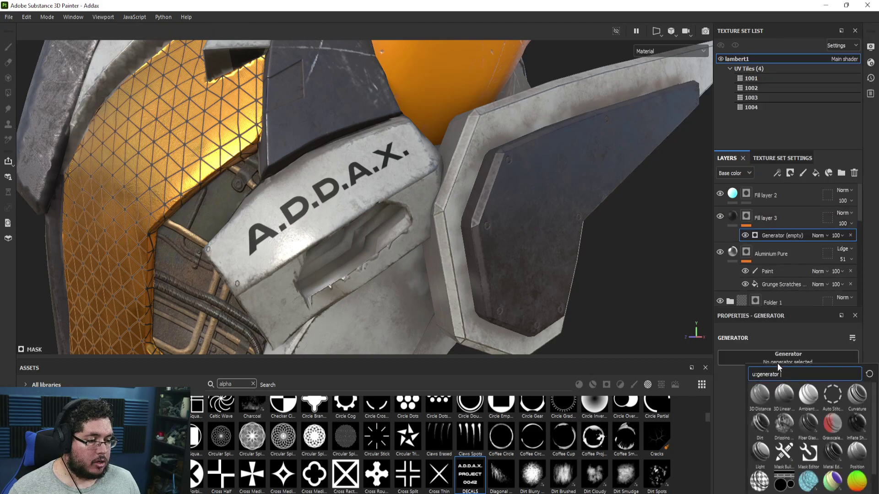
pyautogui.click(756, 427)
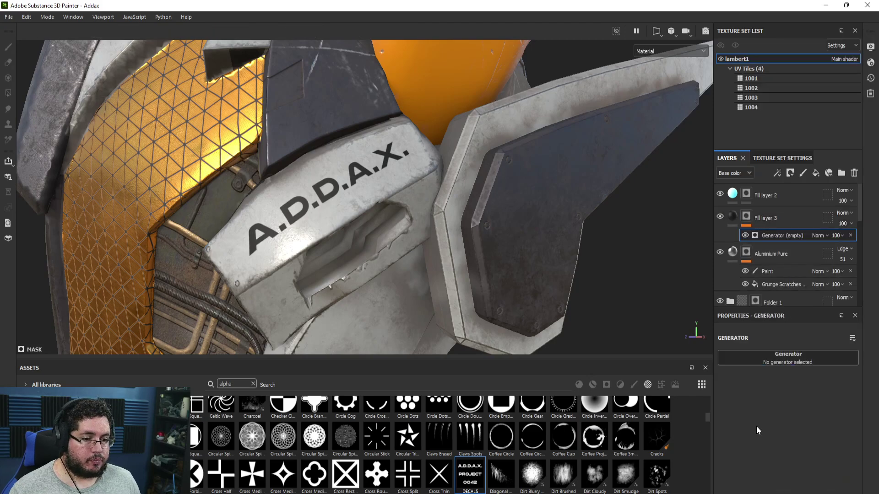
pyautogui.click(824, 236)
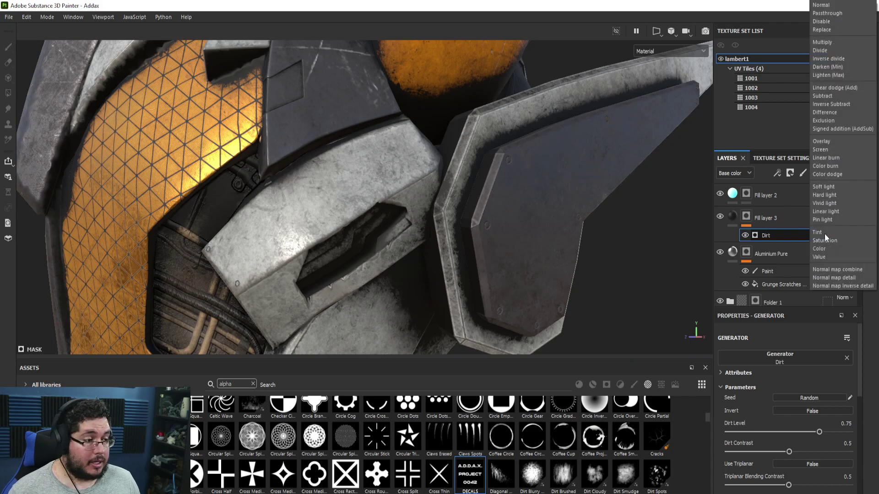
pyautogui.click(832, 41)
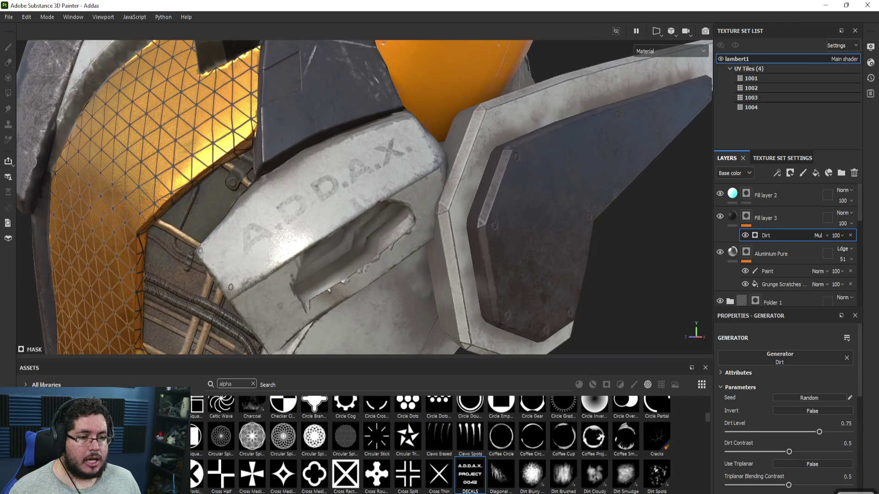
# Adjust the Dirt generator's Dirt Level to 0.91 so the A.D.D.A.X. decal looks only slightly worn
pyautogui.moveTo(806, 432); pyautogui.dragTo(837, 431)
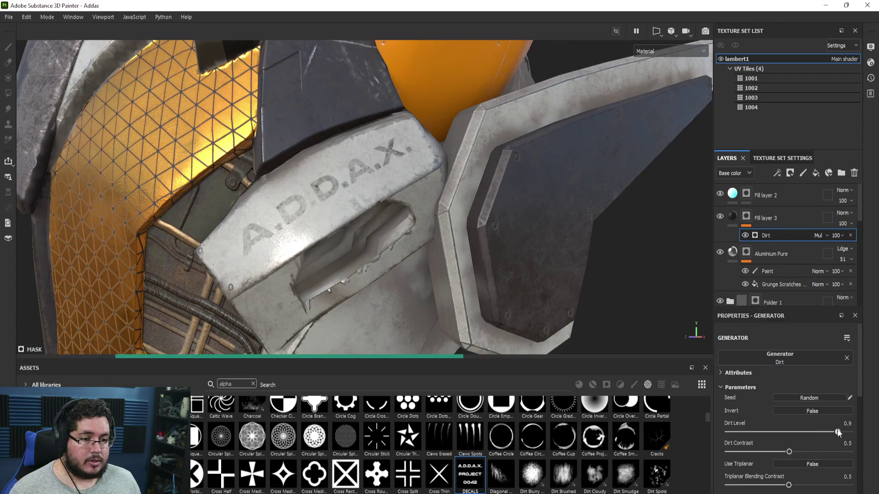
pyautogui.moveTo(834, 432); pyautogui.dragTo(829, 432)
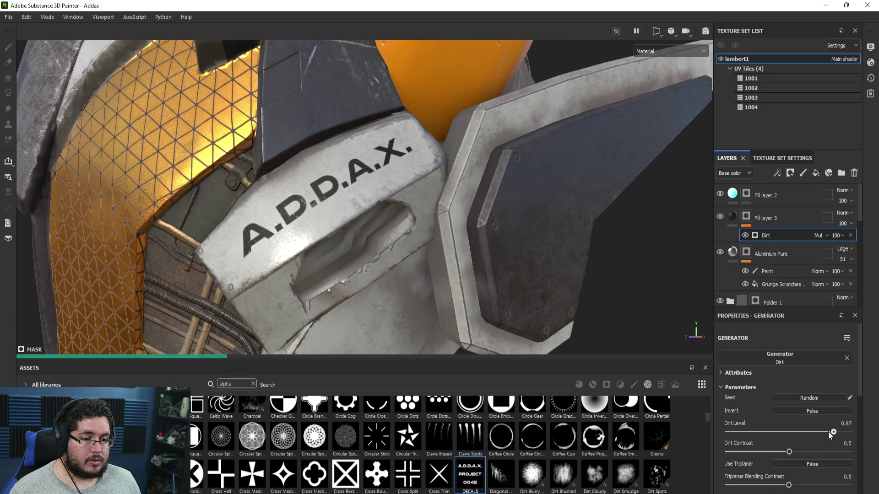
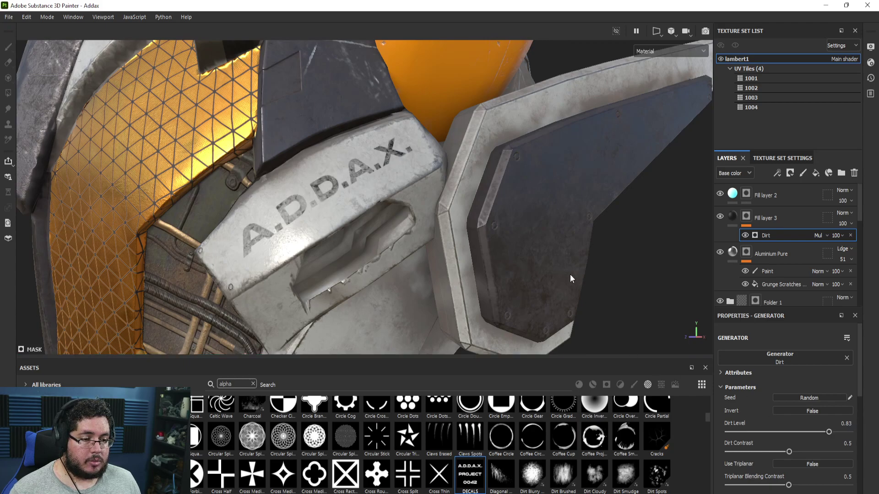
pyautogui.moveTo(839, 430); pyautogui.dragTo(844, 424)
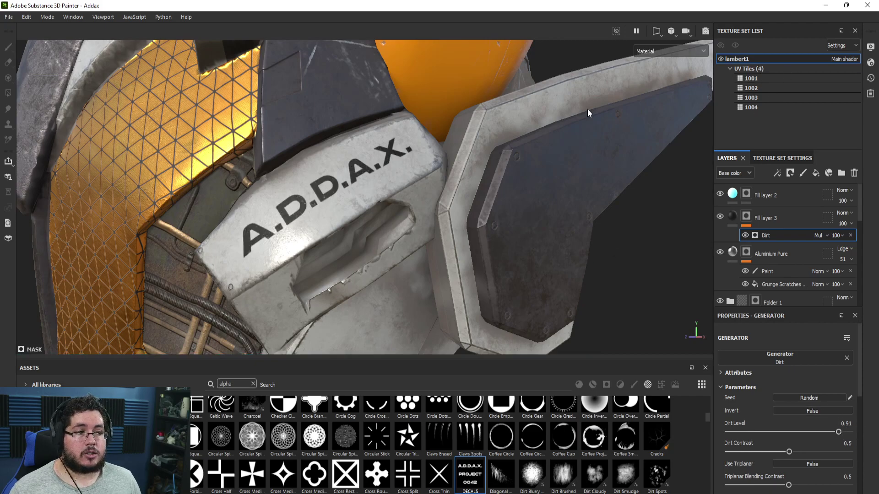
# Examine the whole helmet from several angles, checking the decals, scratches and emissive details
pyautogui.scroll(-10, 462, 222)
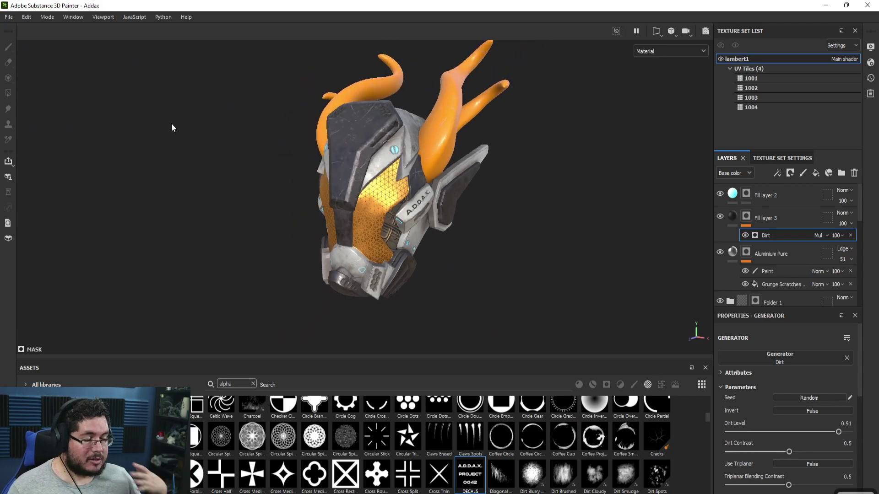
pyautogui.scroll(3, 392, 197)
pyautogui.keyDown('alt'); pyautogui.moveTo(392, 197); pyautogui.dragTo(480, 228); pyautogui.keyUp('alt')
pyautogui.scroll(3, 365, 154)
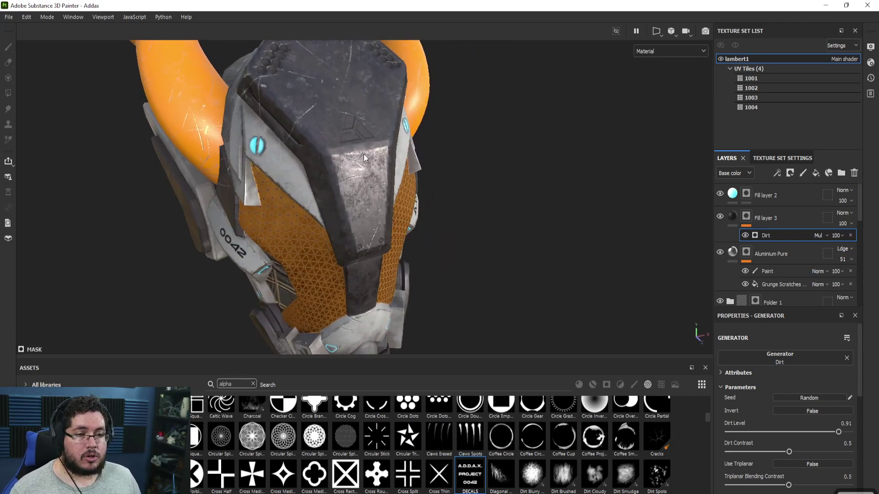
pyautogui.keyDown('alt'); pyautogui.moveTo(364, 154); pyautogui.dragTo(455, 284); pyautogui.keyUp('alt')
pyautogui.scroll(3, 366, 197)
pyautogui.keyDown('alt'); pyautogui.moveTo(243, 142); pyautogui.dragTo(217, 182); pyautogui.keyUp('alt')
pyautogui.keyDown('alt'); pyautogui.moveTo(217, 181); pyautogui.dragTo(183, 142, button='right'); pyautogui.keyUp('alt')
pyautogui.keyDown('alt'); pyautogui.moveTo(183, 142); pyautogui.dragTo(367, 137); pyautogui.keyUp('alt')
pyautogui.keyDown('alt'); pyautogui.moveTo(366, 137); pyautogui.dragTo(247, 94, button='right'); pyautogui.keyUp('alt')
pyautogui.keyDown('alt'); pyautogui.moveTo(247, 94); pyautogui.dragTo(298, 98); pyautogui.keyUp('alt')
pyautogui.keyDown('alt'); pyautogui.moveTo(298, 99); pyautogui.dragTo(229, 88, button='right'); pyautogui.keyUp('alt')
pyautogui.keyDown('alt'); pyautogui.moveTo(229, 88); pyautogui.dragTo(415, 253); pyautogui.keyUp('alt')
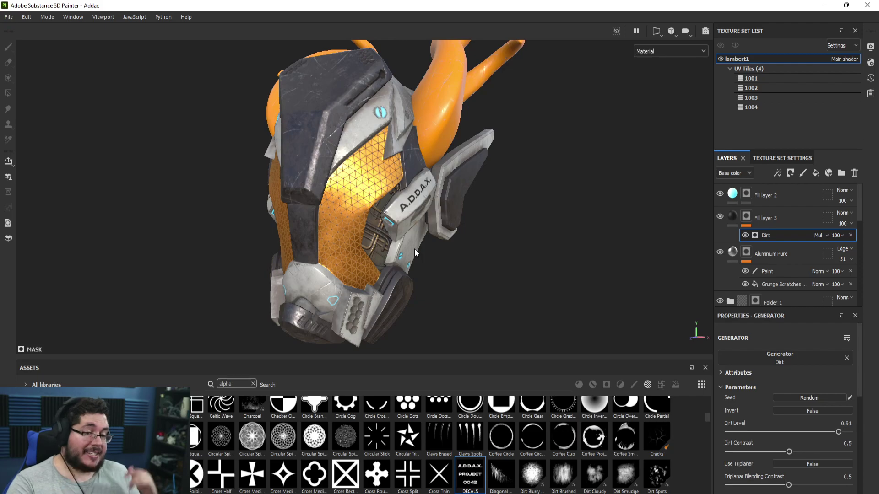
pyautogui.keyDown('alt'); pyautogui.moveTo(362, 170); pyautogui.dragTo(504, 195); pyautogui.keyUp('alt')
# Add a fill layer above Fill layer 2 and disable its extra material channels, keeping color
pyautogui.click(803, 198)
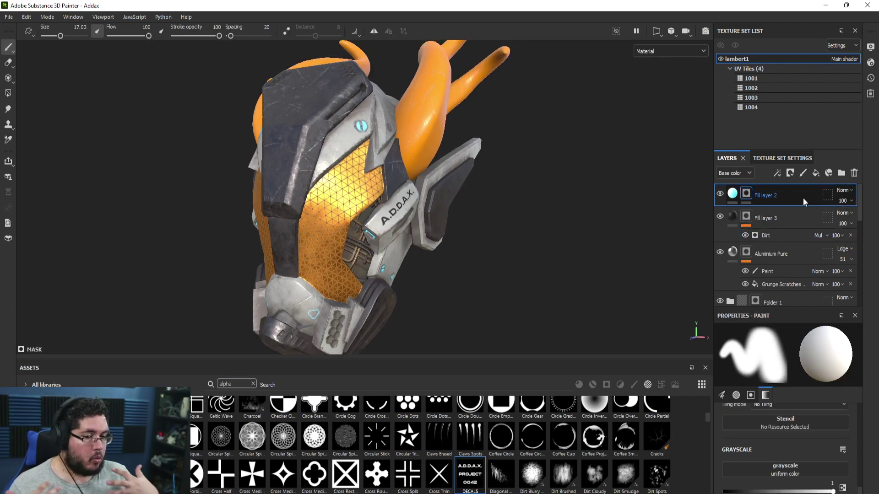
pyautogui.click(816, 173)
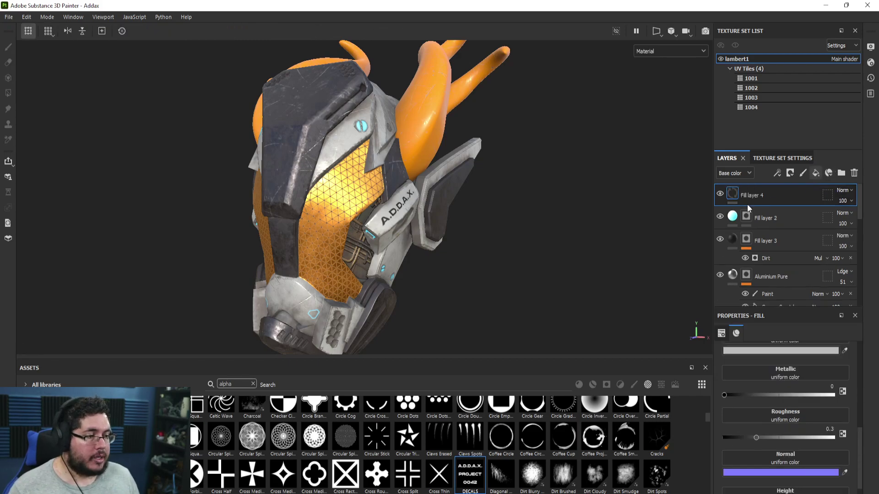
pyautogui.click(735, 430)
pyautogui.click(785, 429)
pyautogui.click(839, 428)
pyautogui.click(840, 417)
# Give Fill layer 4 a black mask and add a fill effect to that mask
pyautogui.rightClick(776, 196)
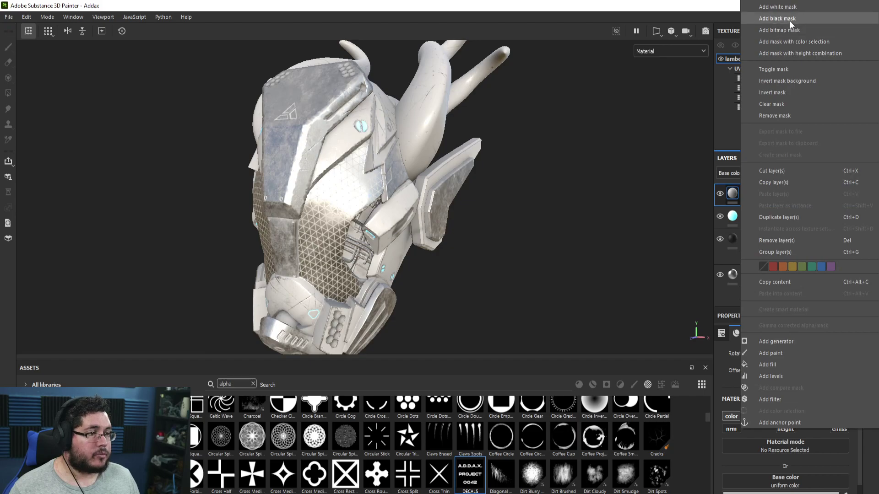
pyautogui.click(790, 19)
pyautogui.rightClick(765, 188)
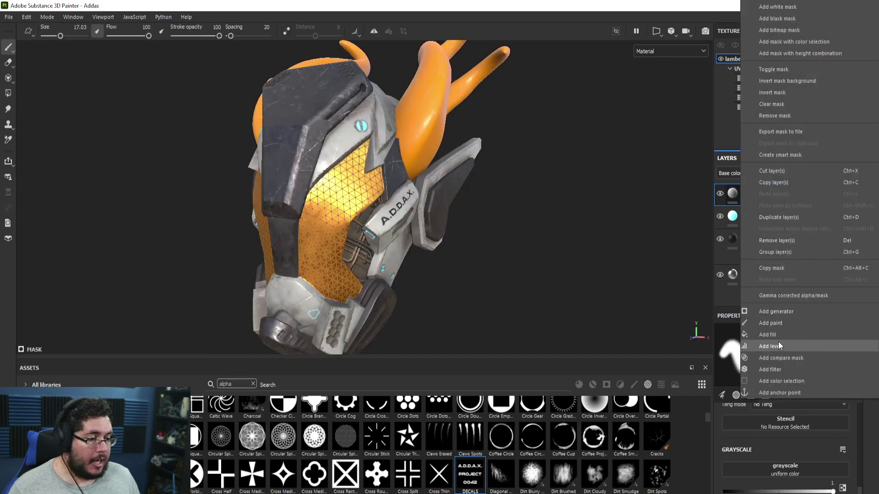
pyautogui.click(776, 337)
# Search the mask fill's grayscale resources for AMBIEN and load the mesh's Ambient Occlusion map
pyautogui.click(773, 420)
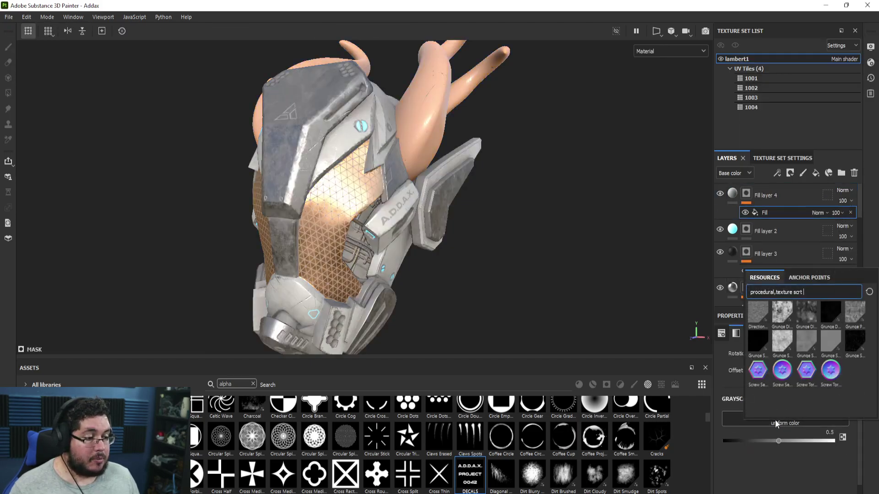
pyautogui.write('AMBIEN')
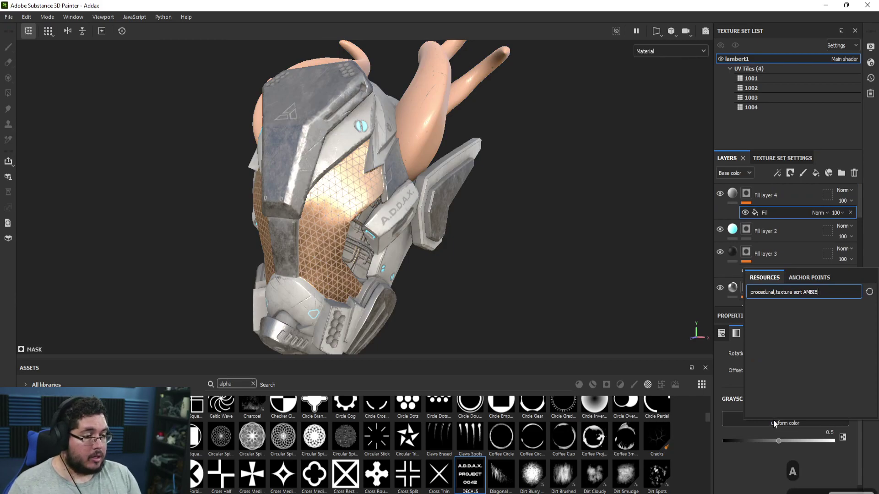
pyautogui.press('BackSpace')
pyautogui.press('BackSpace')
pyautogui.press('BackSpace')
pyautogui.press('BackSpace')
pyautogui.press('BackSpace')
pyautogui.press('BackSpace')
pyautogui.press('BackSpace')
pyautogui.press('BackSpace')
pyautogui.press('BackSpace')
pyautogui.press('BackSpace')
pyautogui.press('BackSpace')
pyautogui.write('AMBIEN')
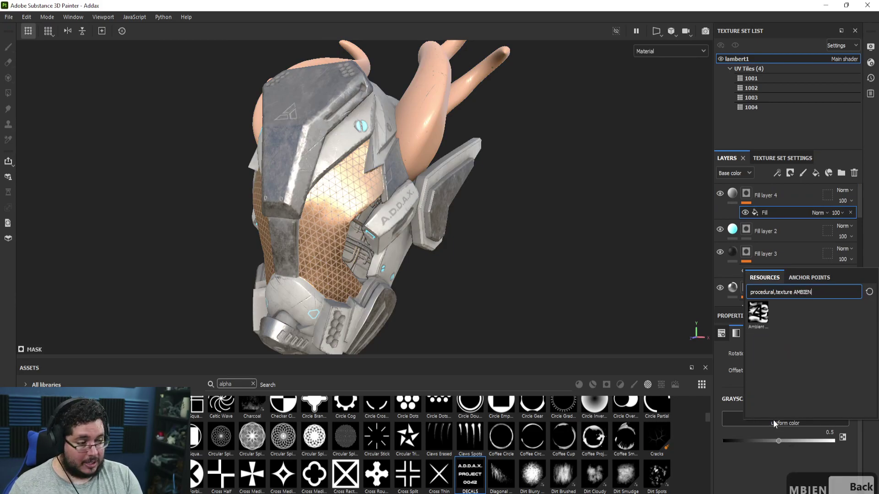
pyautogui.click(768, 314)
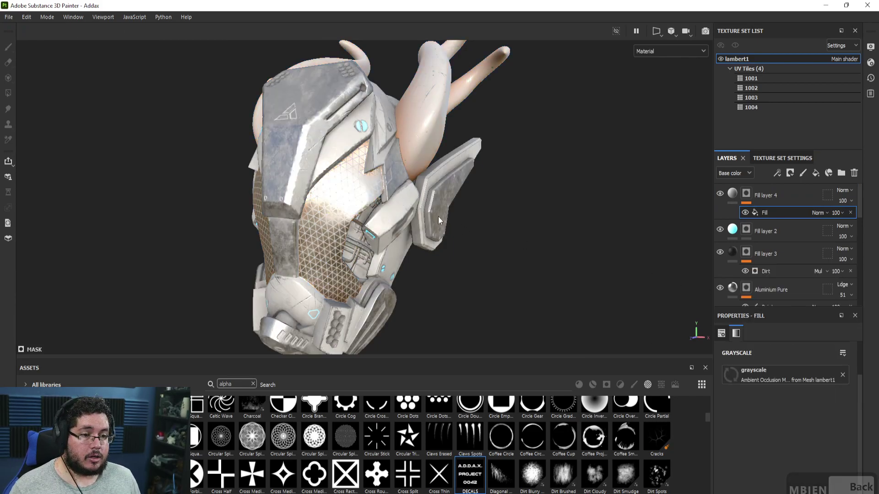
# Add a Levels effect to the mask of Fill layer 4 and invert it
pyautogui.keyDown('alt'); pyautogui.moveTo(439, 217); pyautogui.dragTo(443, 228); pyautogui.keyUp('alt')
pyautogui.click(745, 197)
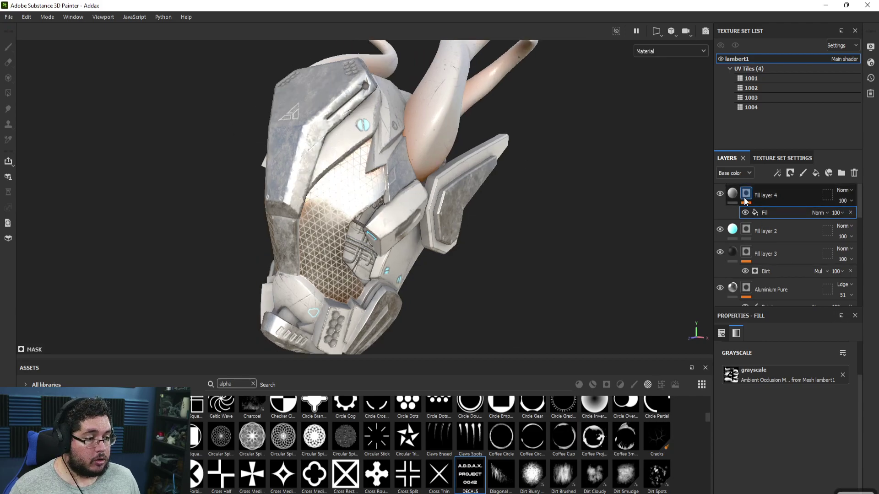
pyautogui.rightClick(744, 202)
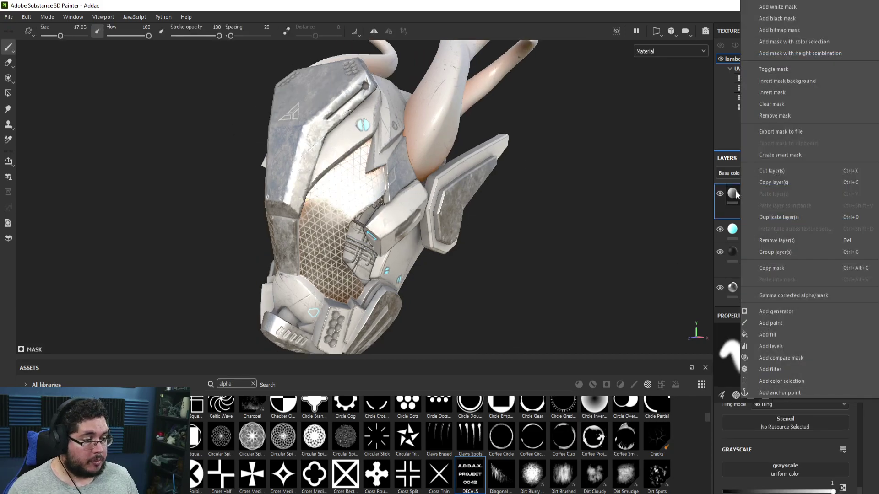
pyautogui.click(773, 342)
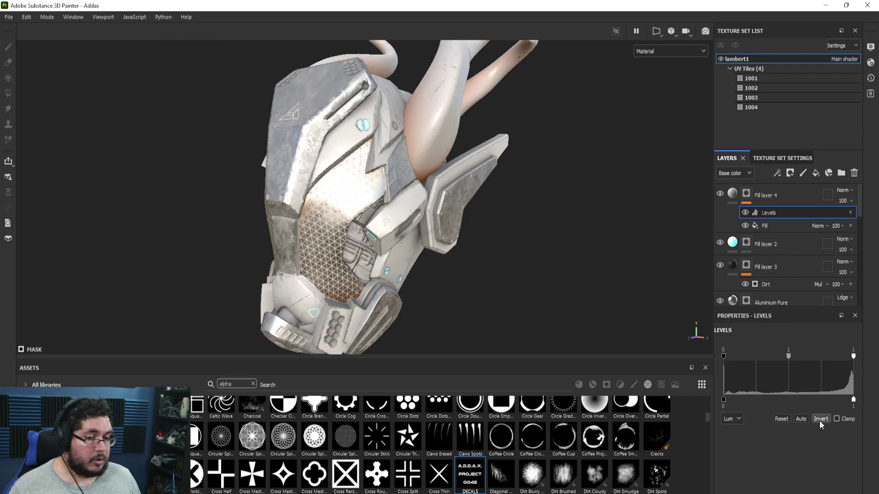
pyautogui.click(820, 420)
# Set the base color of Fill layer 4 to black
pyautogui.click(732, 202)
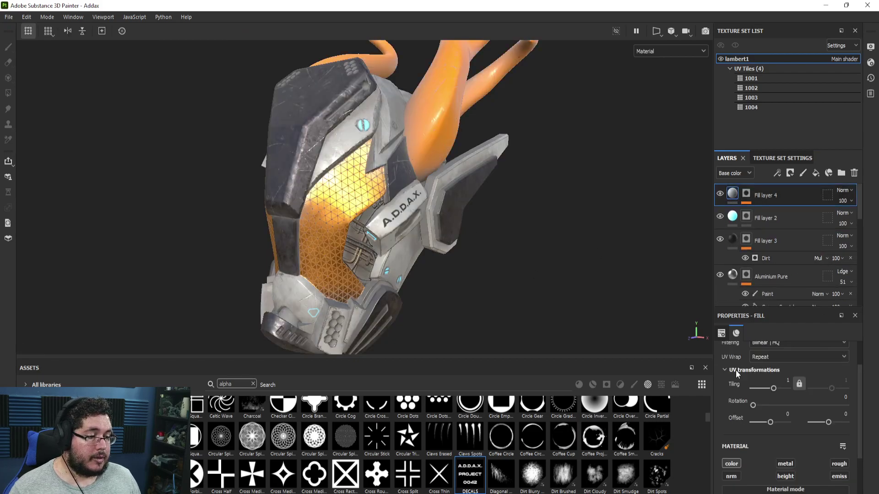
pyautogui.scroll(-5, 751, 435)
pyautogui.click(787, 450)
pyautogui.click(641, 469)
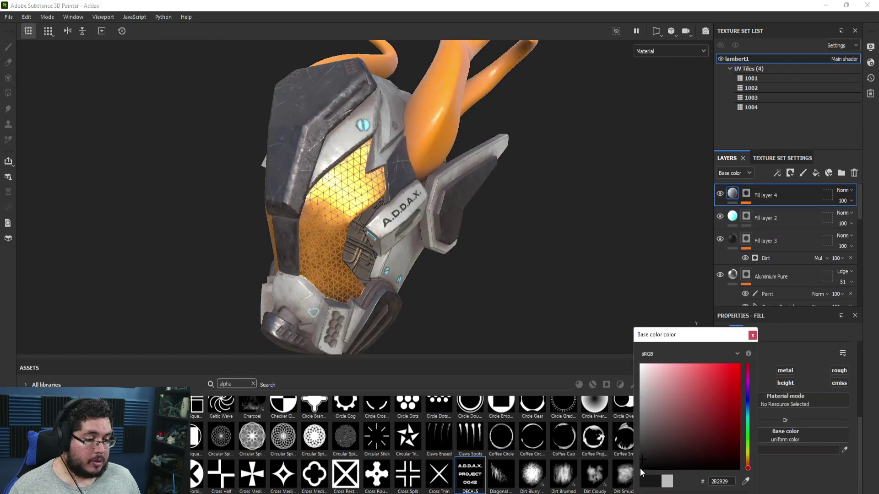
pyautogui.click(753, 336)
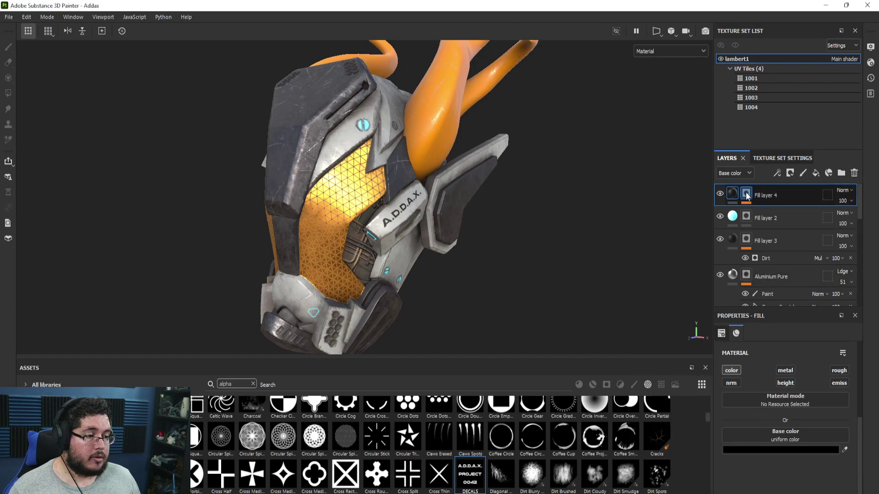
# In the mask of Fill layer 4, raise the Levels midpoint to 7.232 and check the darkened crevices around the helmet
pyautogui.click(747, 194)
pyautogui.click(776, 214)
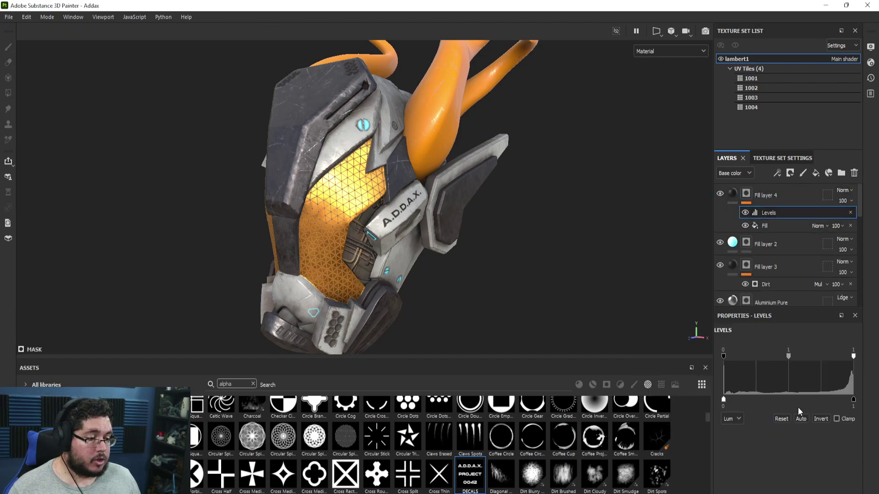
pyautogui.moveTo(792, 356); pyautogui.dragTo(815, 358)
pyautogui.keyDown('alt'); pyautogui.moveTo(320, 206); pyautogui.dragTo(392, 191); pyautogui.keyUp('alt')
pyautogui.keyDown('alt'); pyautogui.moveTo(392, 191); pyautogui.dragTo(462, 215, button='right'); pyautogui.keyUp('alt')
pyautogui.keyDown('alt'); pyautogui.moveTo(462, 215); pyautogui.dragTo(572, 233); pyautogui.keyUp('alt')
pyautogui.keyDown('alt'); pyautogui.moveTo(571, 233); pyautogui.dragTo(451, 263, button='right'); pyautogui.keyUp('alt')
pyautogui.keyDown('alt'); pyautogui.moveTo(451, 263); pyautogui.dragTo(331, 263); pyautogui.keyUp('alt')
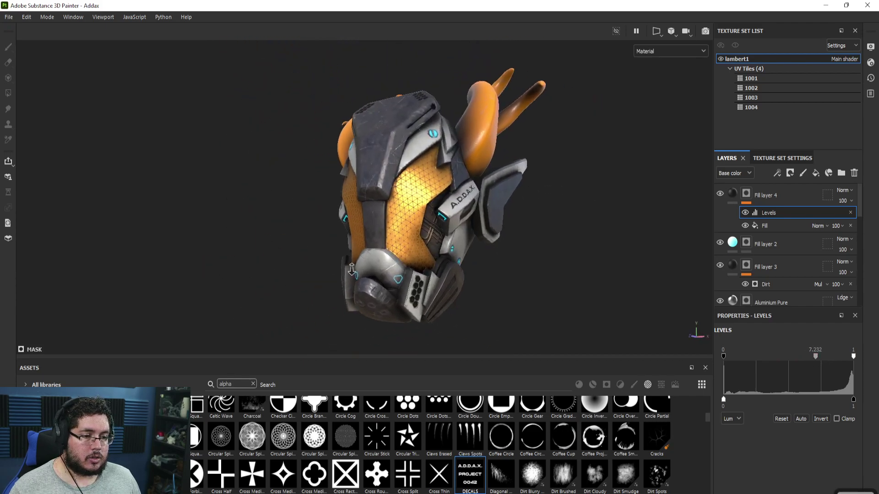
pyautogui.keyDown('alt'); pyautogui.moveTo(330, 262); pyautogui.dragTo(542, 302, button='right'); pyautogui.keyUp('alt')
pyautogui.keyDown('alt'); pyautogui.moveTo(512, 297); pyautogui.dragTo(540, 275); pyautogui.keyUp('alt')
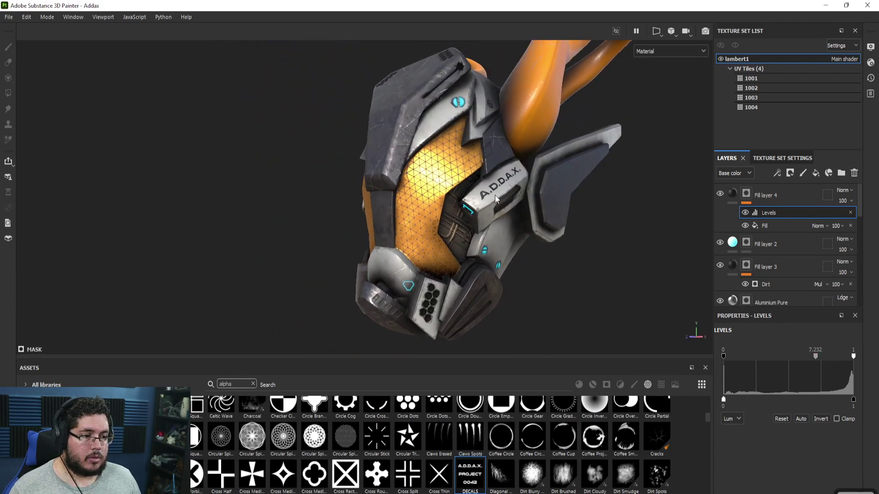
# Try the Overlay blend mode on Fill layer 4 and return the layer to Normal
pyautogui.click(843, 190)
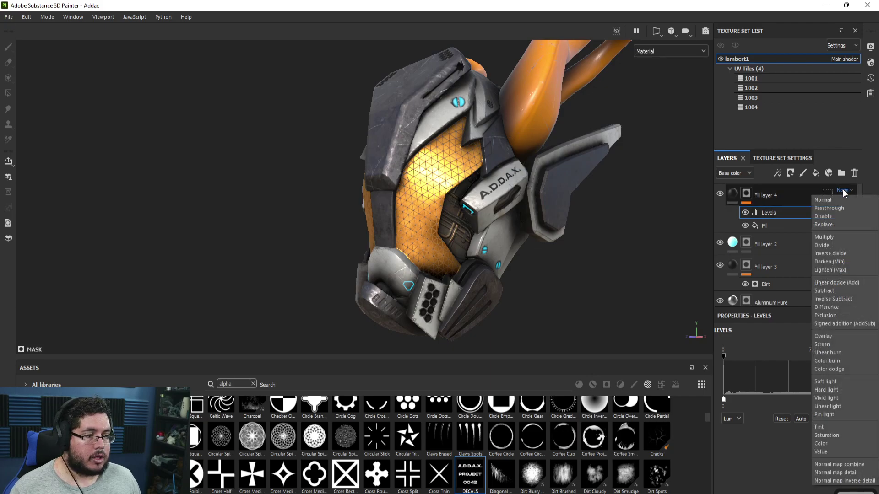
pyautogui.click(830, 336)
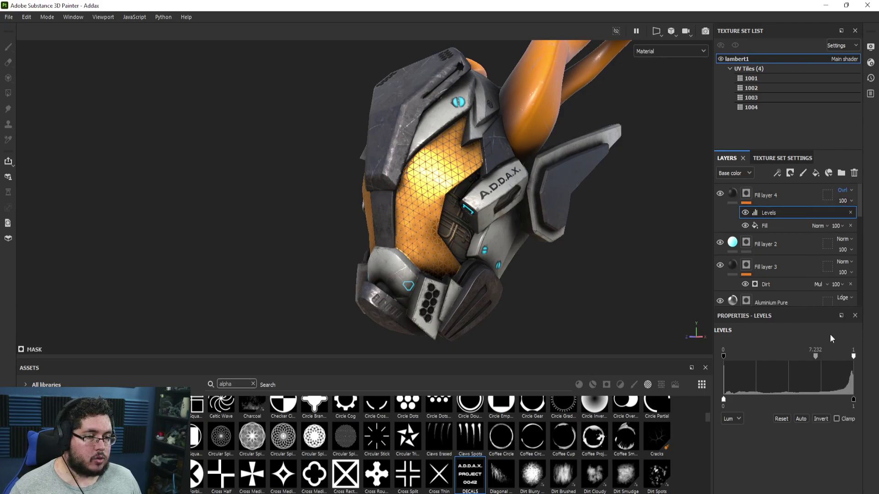
pyautogui.click(843, 190)
pyautogui.click(838, 201)
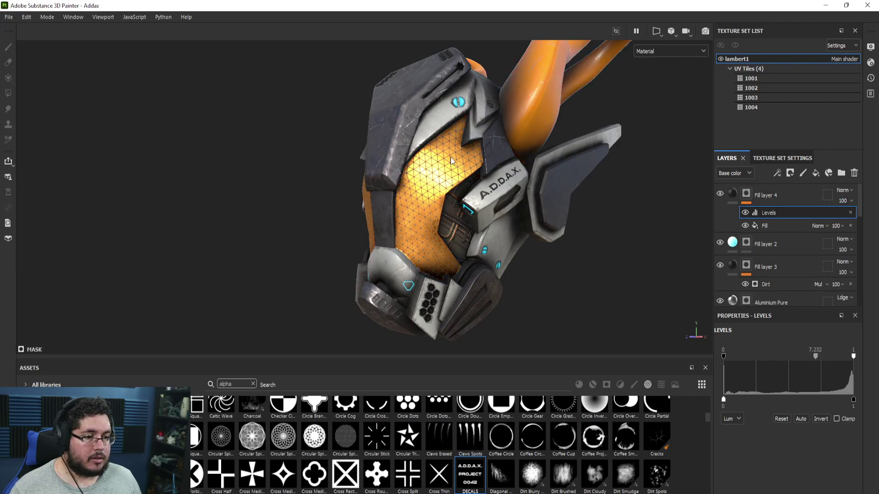
# Set the opacity of Fill layer 4 to 36 and compare the helmet with the layer off and on in the Base color view
pyautogui.moveTo(868, 222); pyautogui.dragTo(850, 227)
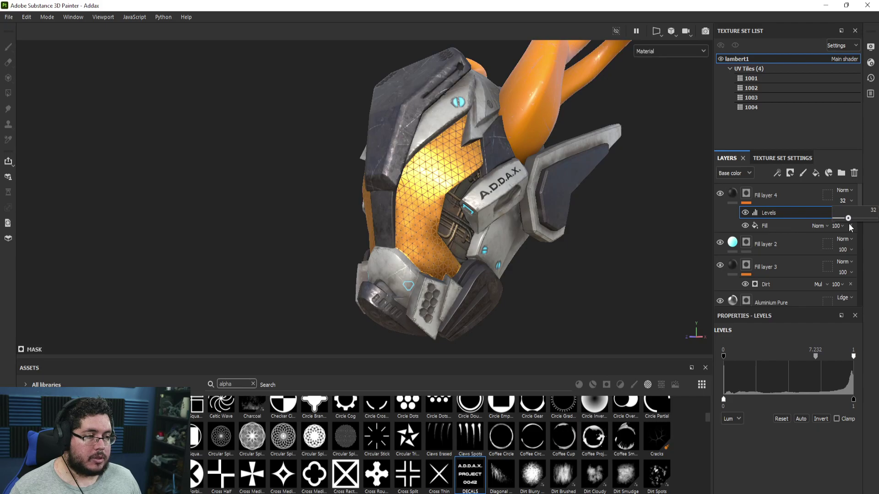
pyautogui.click(719, 192)
pyautogui.click(719, 192)
pyautogui.keyDown('alt'); pyautogui.moveTo(632, 229); pyautogui.dragTo(598, 231); pyautogui.keyUp('alt')
pyautogui.keyDown('alt'); pyautogui.moveTo(574, 230); pyautogui.dragTo(484, 178, button='right'); pyautogui.keyUp('alt')
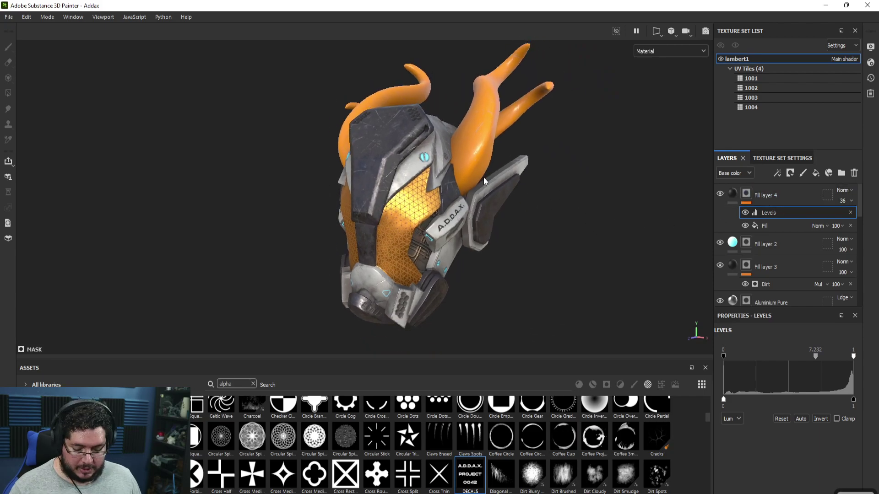
pyautogui.press('c')
pyautogui.keyDown('alt'); pyautogui.moveTo(576, 230); pyautogui.dragTo(545, 215); pyautogui.keyUp('alt')
pyautogui.click(720, 193)
pyautogui.click(720, 193)
pyautogui.click(721, 193)
pyautogui.click(721, 193)
# Set the mask's Levels black point to 0.775 and midpoint to 0.883, and compare Fill layer 4 off and on in the Material view
pyautogui.moveTo(721, 359); pyautogui.dragTo(774, 363)
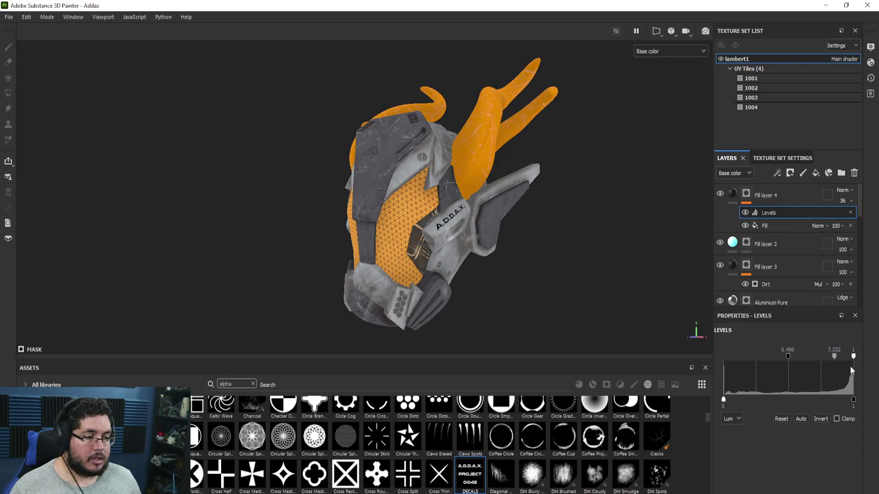
pyautogui.moveTo(852, 355)
pyautogui.mouseDown()
pyautogui.moveTo(805, 354)
pyautogui.moveTo(843, 358)
pyautogui.moveTo(825, 356)
pyautogui.moveTo(836, 357)
pyautogui.mouseUp()
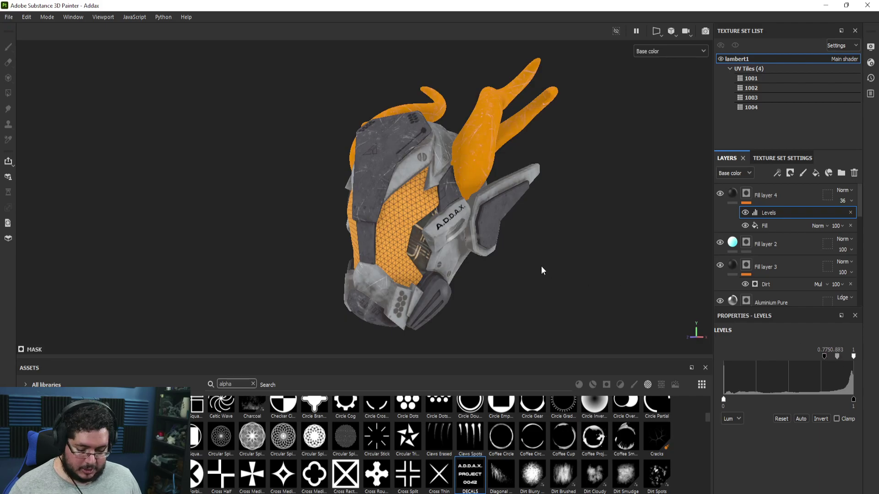
pyautogui.press('m')
pyautogui.click(721, 193)
pyautogui.click(721, 194)
pyautogui.click(720, 193)
pyautogui.click(721, 193)
pyautogui.keyDown('alt'); pyautogui.moveTo(577, 236); pyautogui.dragTo(650, 249); pyautogui.keyUp('alt')
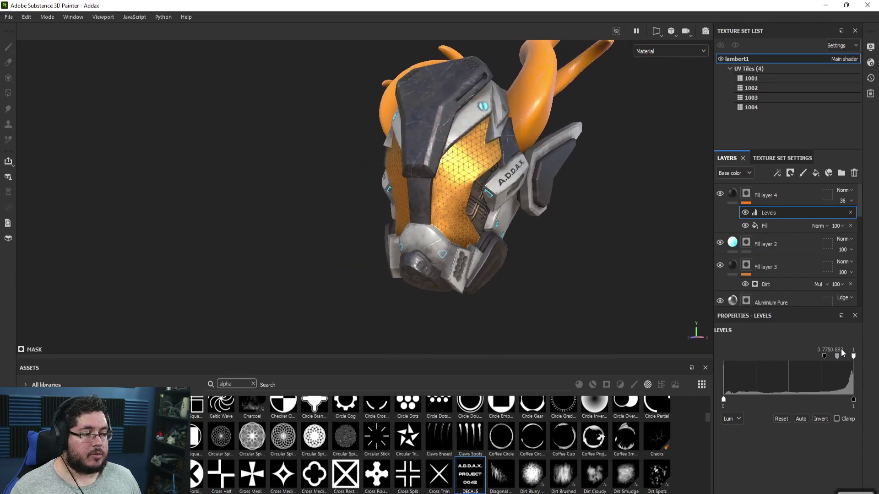
# Set the mask's Levels black point to 0.676 and midpoint to 2.875, and raise the opacity of Fill layer 4 to 79
pyautogui.moveTo(838, 357); pyautogui.dragTo(812, 357)
pyautogui.click(845, 201)
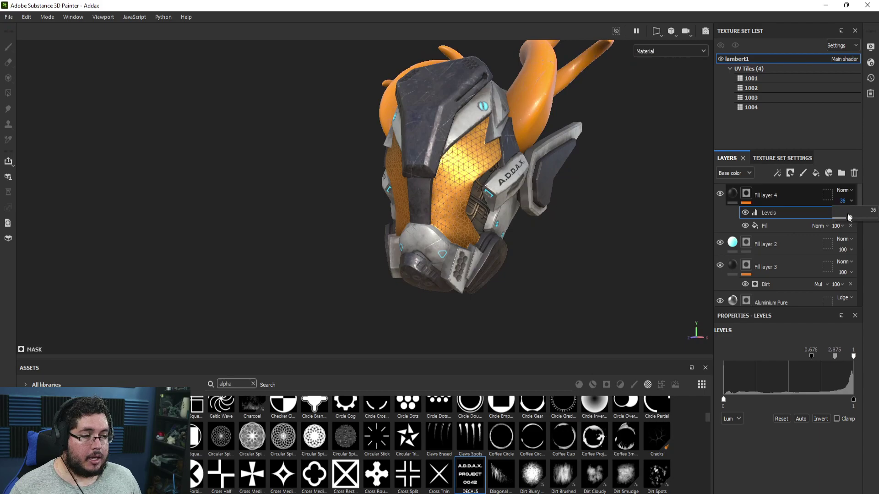
pyautogui.moveTo(854, 219); pyautogui.dragTo(866, 219)
pyautogui.keyDown('alt'); pyautogui.moveTo(577, 261); pyautogui.dragTo(484, 249); pyautogui.keyUp('alt')
pyautogui.keyDown('alt'); pyautogui.moveTo(484, 250); pyautogui.dragTo(687, 293, button='right'); pyautogui.keyUp('alt')
pyautogui.keyDown('alt'); pyautogui.moveTo(737, 316); pyautogui.dragTo(588, 267, button='right'); pyautogui.keyUp('alt')
pyautogui.keyDown('alt'); pyautogui.moveTo(588, 267); pyautogui.dragTo(527, 214); pyautogui.keyUp('alt')
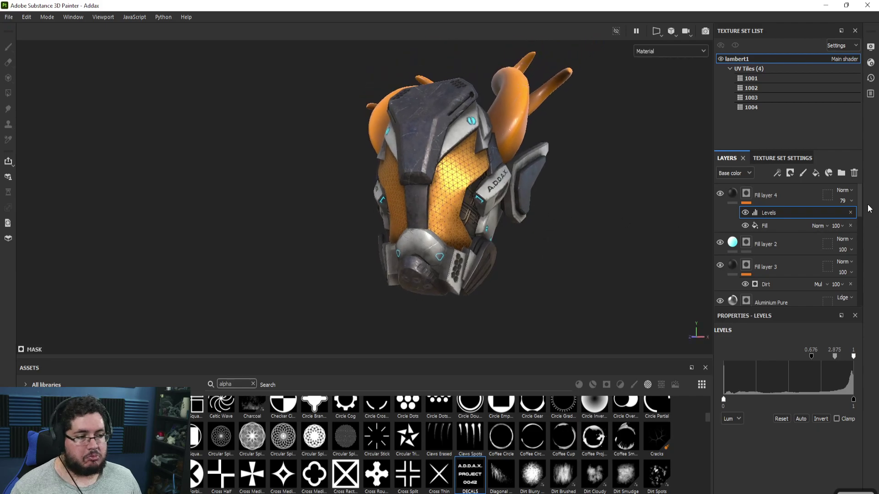
# Set the opacity of Fill layer 4 to 50 and compare the helmet with the layer off and on
pyautogui.click(842, 202)
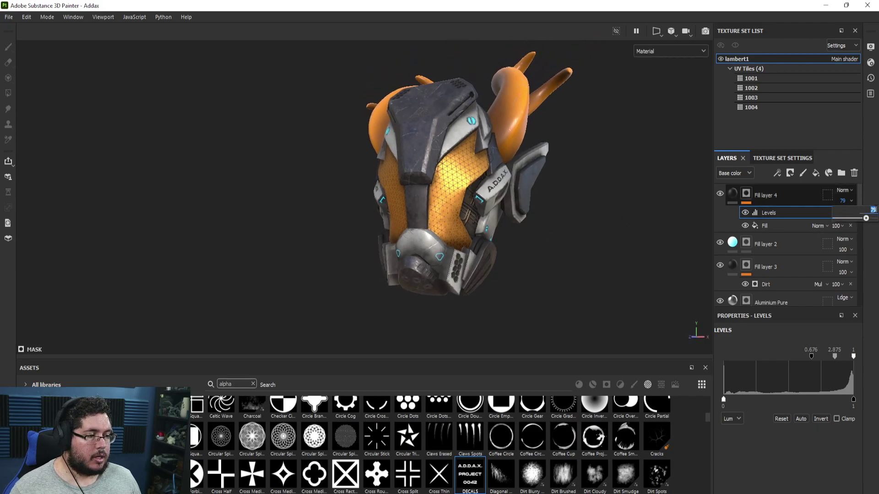
pyautogui.write('50')
pyautogui.keyDown('alt'); pyautogui.moveTo(537, 226); pyautogui.dragTo(476, 231); pyautogui.keyUp('alt')
pyautogui.click(721, 194)
pyautogui.click(721, 194)
pyautogui.click(720, 195)
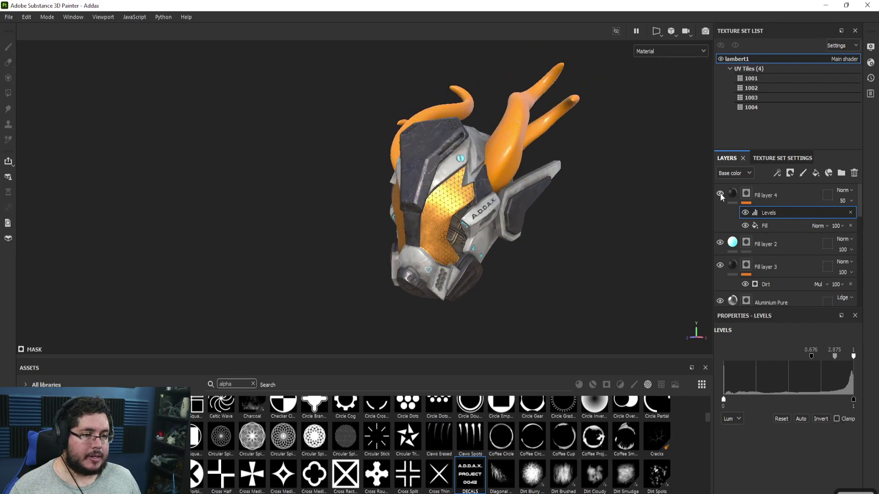
pyautogui.click(720, 194)
pyautogui.keyDown('alt'); pyautogui.moveTo(616, 237); pyautogui.dragTo(622, 240); pyautogui.keyUp('alt')
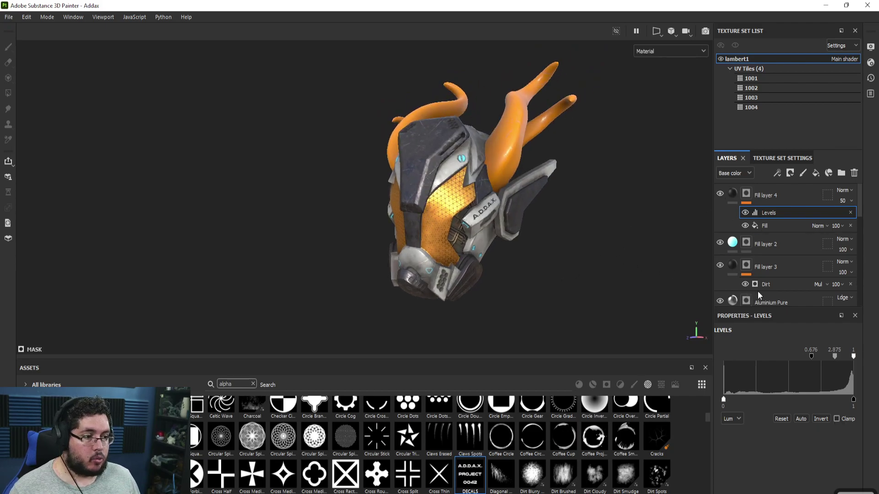
# Add a new fill layer on top with a white base color and the Linear dodge (Add) blend mode
pyautogui.click(812, 175)
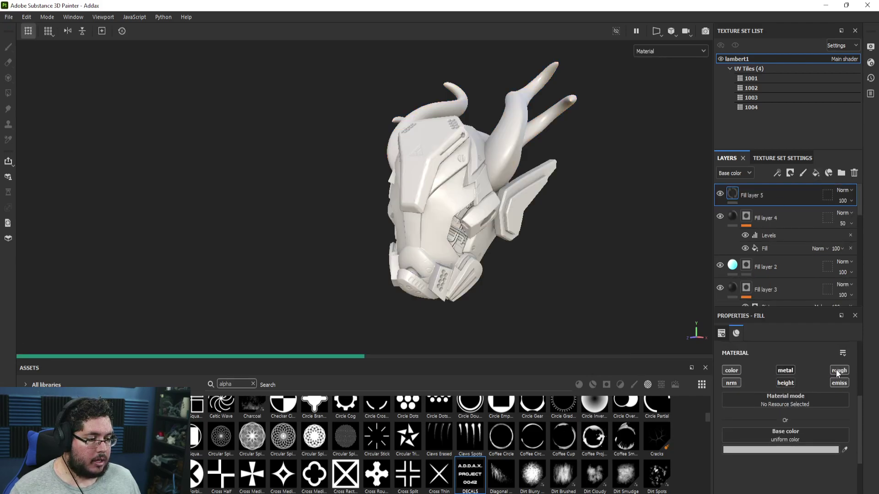
pyautogui.click(796, 450)
pyautogui.click(691, 415)
pyautogui.moveTo(682, 408); pyautogui.dragTo(632, 361)
pyautogui.click(752, 335)
pyautogui.click(846, 190)
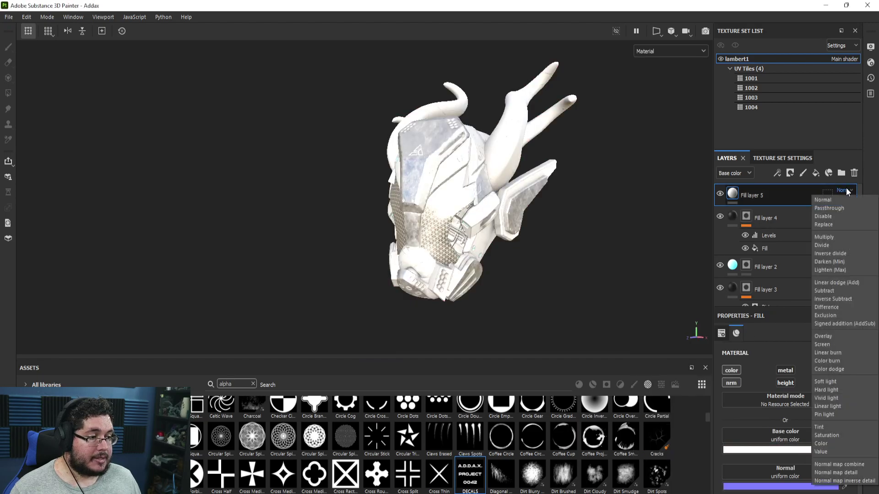
pyautogui.click(837, 282)
# Give Fill layer 5 a black mask and add a Light generator to that mask
pyautogui.rightClick(750, 194)
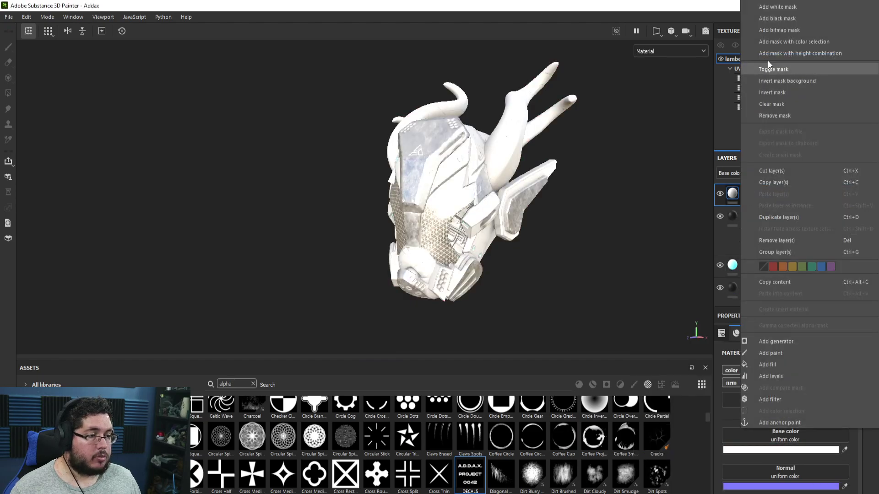
pyautogui.click(785, 19)
pyautogui.rightClick(743, 197)
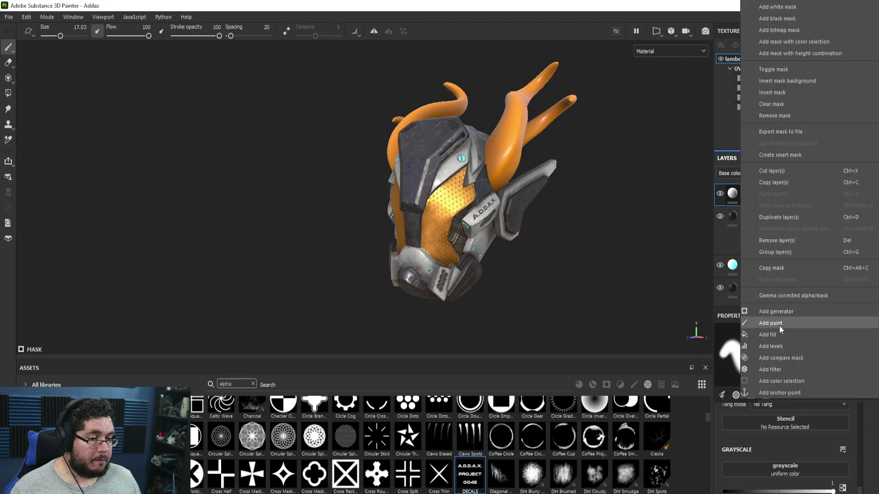
pyautogui.click(778, 311)
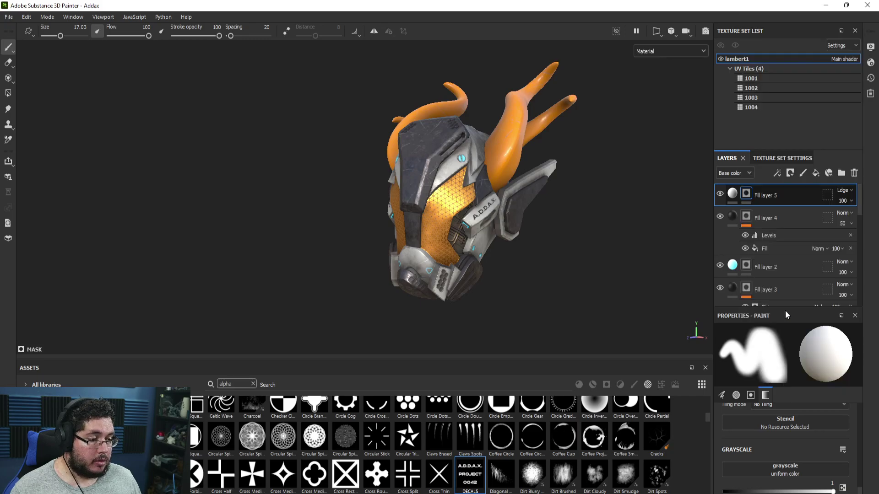
pyautogui.click(787, 355)
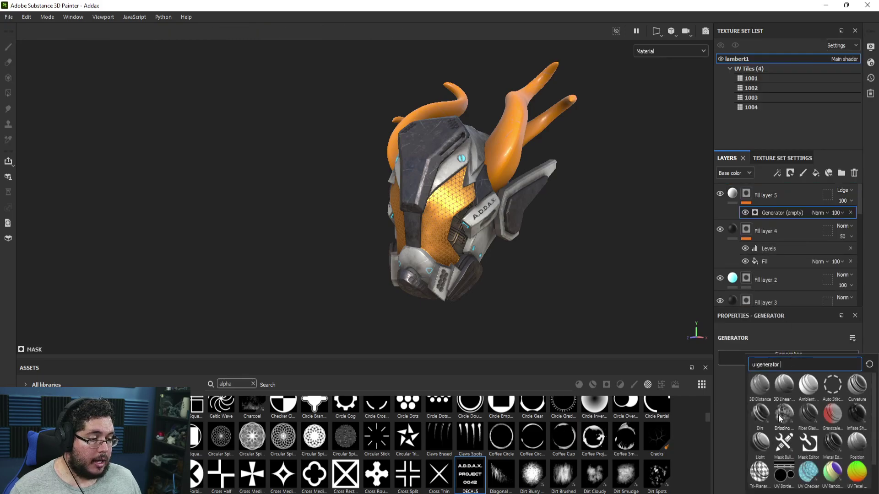
pyautogui.click(760, 443)
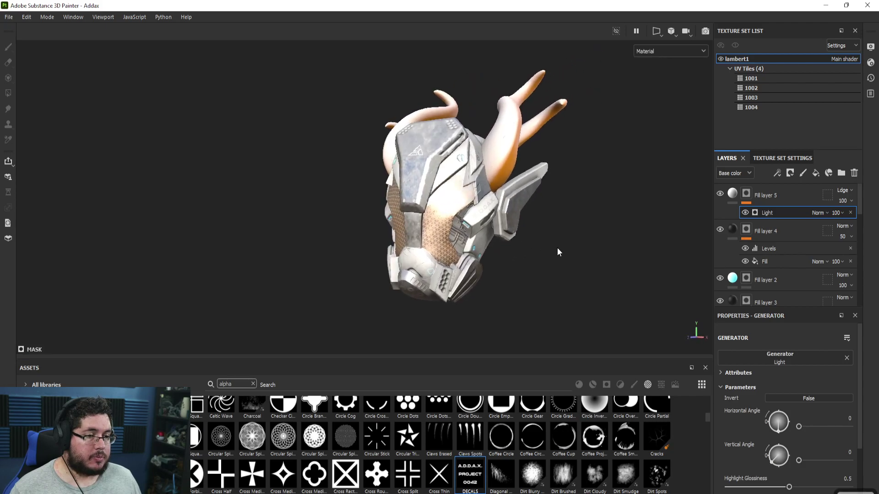
# Set the Light generator's vertical angle to 267 so the light falls on the upper surfaces, and check it around the helmet
pyautogui.moveTo(779, 467); pyautogui.dragTo(780, 469)
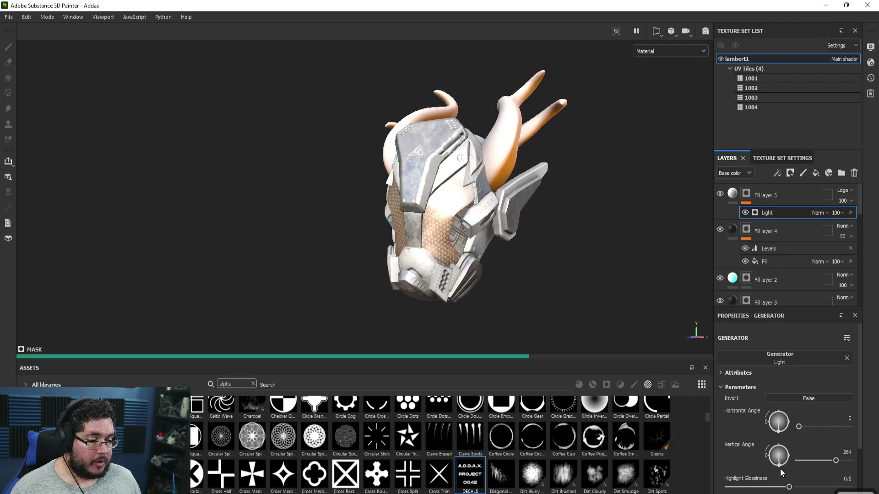
pyautogui.keyDown('alt'); pyautogui.moveTo(458, 279); pyautogui.dragTo(399, 257); pyautogui.keyUp('alt')
pyautogui.keyDown('alt'); pyautogui.moveTo(440, 261); pyautogui.dragTo(563, 292, button='right'); pyautogui.keyUp('alt')
pyautogui.keyDown('alt'); pyautogui.moveTo(562, 292); pyautogui.dragTo(488, 231); pyautogui.keyUp('alt')
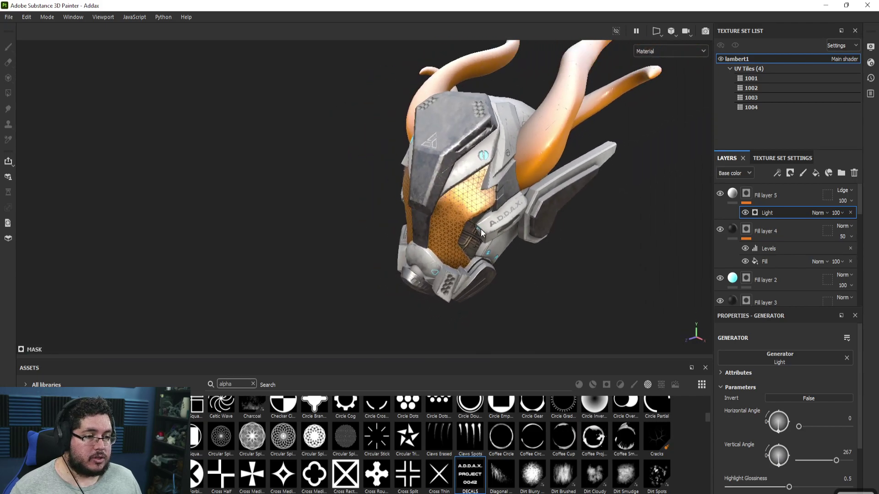
pyautogui.keyDown('alt'); pyautogui.moveTo(488, 231); pyautogui.dragTo(155, 199, button='right'); pyautogui.keyUp('alt')
pyautogui.keyDown('alt'); pyautogui.moveTo(156, 199); pyautogui.dragTo(591, 247); pyautogui.keyUp('alt')
pyautogui.keyDown('alt'); pyautogui.moveTo(590, 248); pyautogui.dragTo(591, 219, button='middle'); pyautogui.keyUp('alt')
pyautogui.keyDown('alt'); pyautogui.moveTo(591, 219); pyautogui.dragTo(611, 288, button='right'); pyautogui.keyUp('alt')
pyautogui.keyDown('alt'); pyautogui.moveTo(611, 288); pyautogui.dragTo(321, 287); pyautogui.keyUp('alt')
pyautogui.keyDown('alt'); pyautogui.moveTo(356, 267); pyautogui.dragTo(751, 339, button='right'); pyautogui.keyUp('alt')
pyautogui.moveTo(595, 270)
pyautogui.keyDown('alt'); pyautogui.mouseDown()
pyautogui.moveTo(593, 255)
pyautogui.moveTo(602, 263)
pyautogui.mouseUp(); pyautogui.keyUp('alt')
# Set the opacity of Fill layer 5 to 15 and compare the helmet with the layer off and on
pyautogui.moveTo(865, 220); pyautogui.dragTo(840, 219)
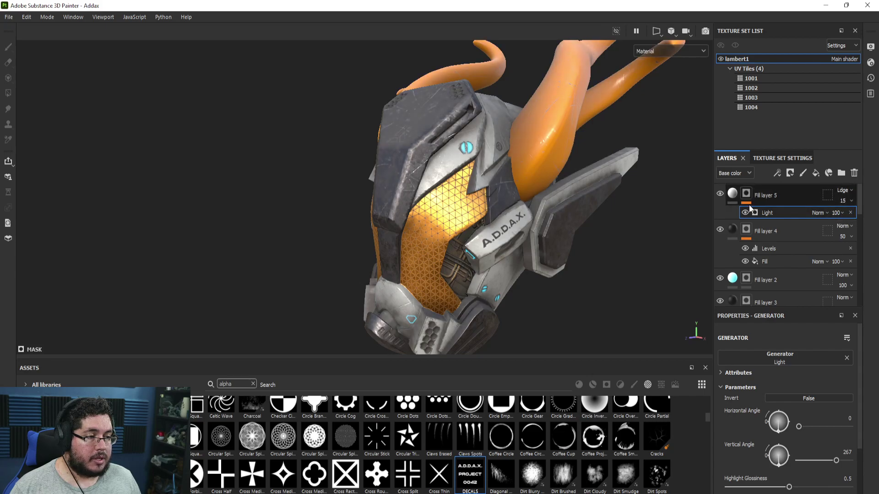
pyautogui.click(720, 194)
pyautogui.click(720, 194)
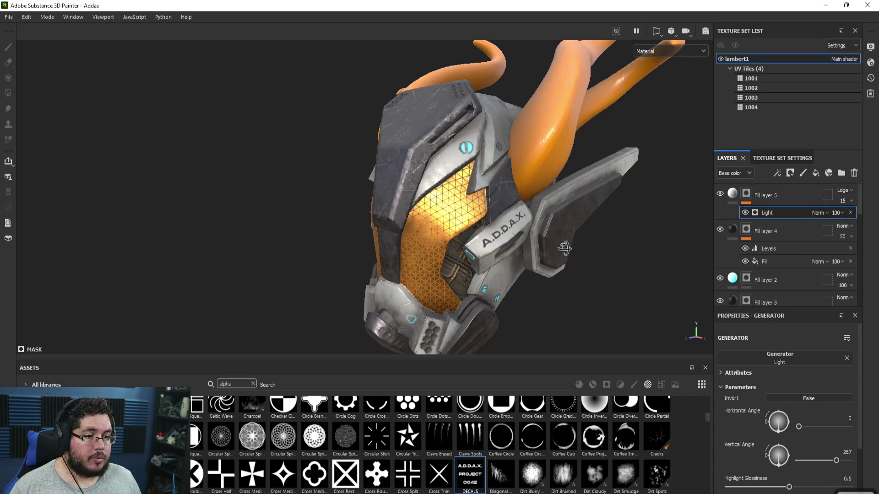
pyautogui.keyDown('alt'); pyautogui.moveTo(558, 247); pyautogui.dragTo(591, 234); pyautogui.keyUp('alt')
pyautogui.keyDown('alt'); pyautogui.moveTo(504, 203); pyautogui.dragTo(463, 193); pyautogui.keyUp('alt')
pyautogui.keyDown('alt'); pyautogui.moveTo(462, 192); pyautogui.dragTo(602, 245, button='right'); pyautogui.keyUp('alt')
pyautogui.click(719, 195)
pyautogui.click(719, 195)
pyautogui.keyDown('alt'); pyautogui.moveTo(607, 206); pyautogui.dragTo(622, 223); pyautogui.keyUp('alt')
# Examine the helmet's Base color channel from several sides, return to the Material view and compare Fill layer 5 off and on
pyautogui.press('b')
pyautogui.keyDown('alt'); pyautogui.moveTo(530, 210); pyautogui.dragTo(366, 196); pyautogui.keyUp('alt')
pyautogui.scroll(3, 493, 232)
pyautogui.keyDown('alt'); pyautogui.moveTo(366, 197); pyautogui.dragTo(210, 149, button='right'); pyautogui.keyUp('alt')
pyautogui.keyDown('alt'); pyautogui.moveTo(209, 148); pyautogui.dragTo(485, 233); pyautogui.keyUp('alt')
pyautogui.keyDown('alt'); pyautogui.moveTo(486, 234); pyautogui.dragTo(534, 249, button='right'); pyautogui.keyUp('alt')
pyautogui.keyDown('alt'); pyautogui.moveTo(534, 249); pyautogui.dragTo(466, 257); pyautogui.keyUp('alt')
pyautogui.keyDown('alt'); pyautogui.moveTo(466, 257); pyautogui.dragTo(475, 265, button='right'); pyautogui.keyUp('alt')
pyautogui.keyDown('alt'); pyautogui.moveTo(475, 265); pyautogui.dragTo(483, 236); pyautogui.keyUp('alt')
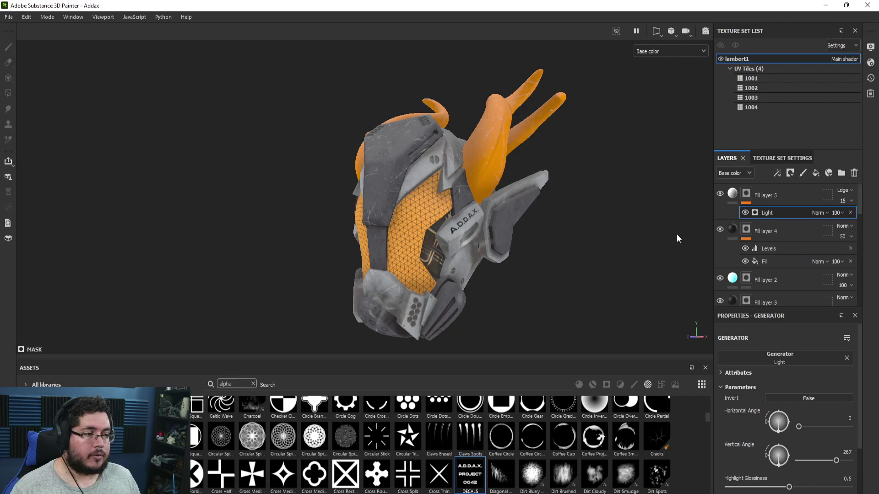
pyautogui.press('m')
pyautogui.click(720, 193)
pyautogui.click(721, 192)
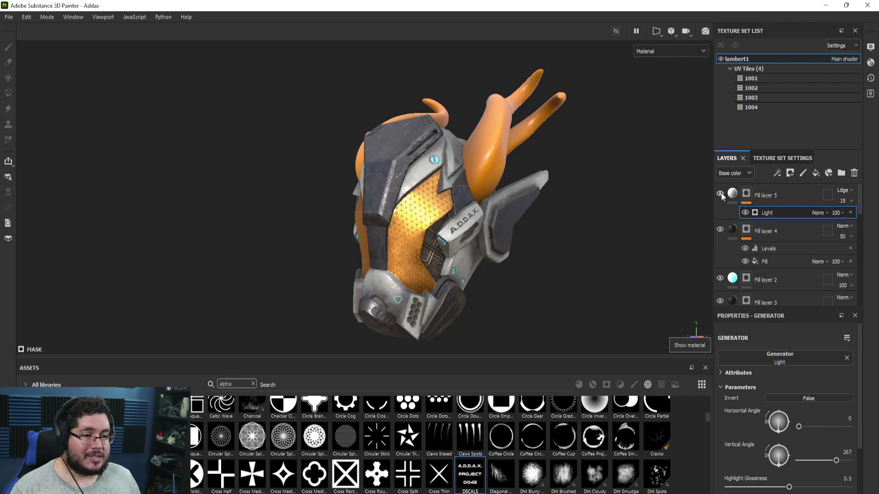
# Add a Dirt generator above the Light generator in the mask of Fill layer 5 and set its blend mode to Multiply
pyautogui.click(745, 197)
pyautogui.rightClick(745, 196)
pyautogui.click(777, 315)
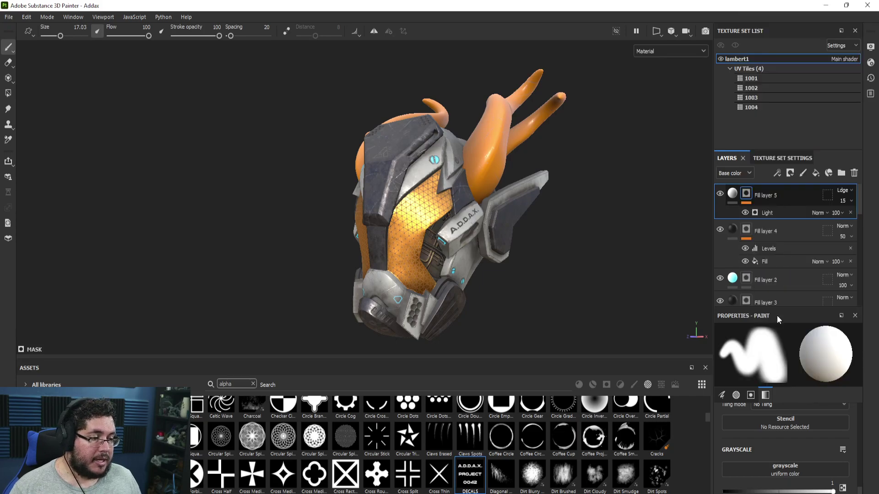
pyautogui.click(790, 358)
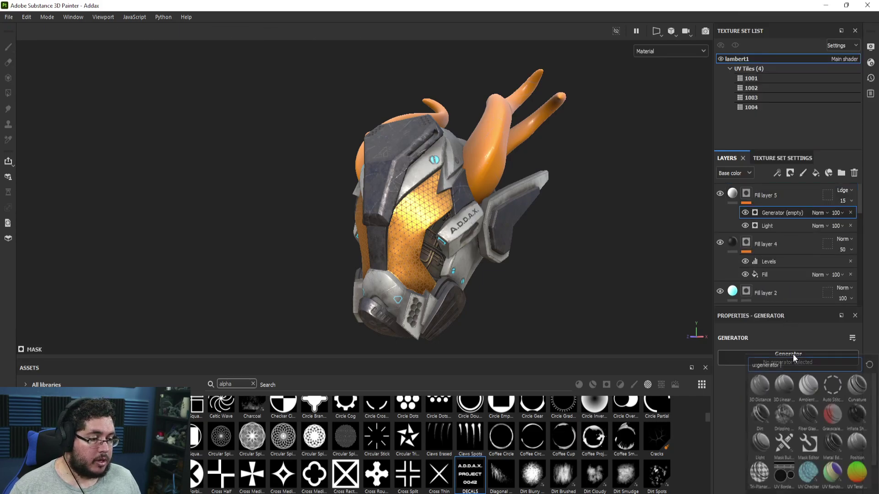
pyautogui.click(759, 414)
pyautogui.click(818, 212)
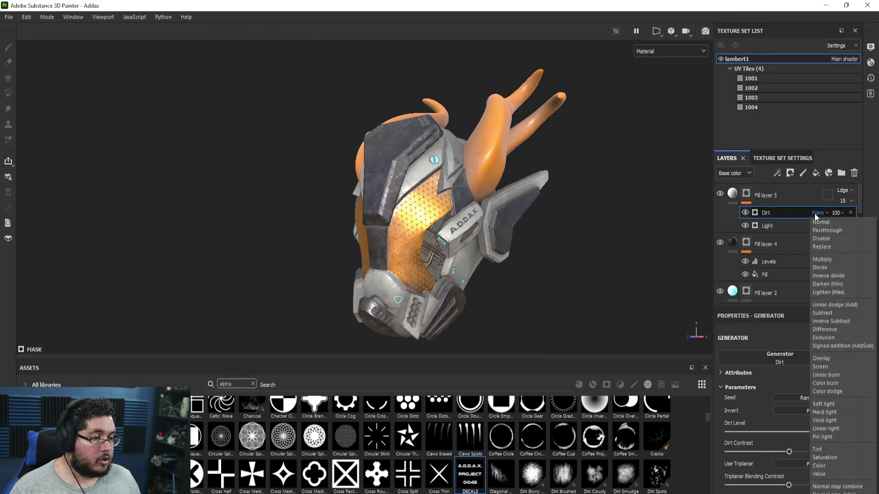
pyautogui.click(825, 261)
# Compare the Dirt generator and Fill layer 5 off and on, and set the Dirt generator's Invert to True
pyautogui.keyDown('alt'); pyautogui.moveTo(590, 236); pyautogui.dragTo(595, 296); pyautogui.keyUp('alt')
pyautogui.click(744, 213)
pyautogui.click(745, 213)
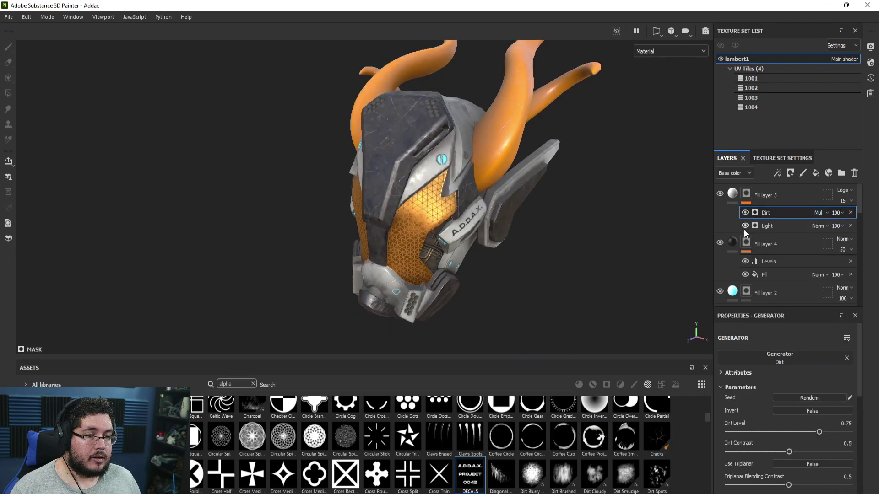
pyautogui.click(718, 197)
pyautogui.click(718, 197)
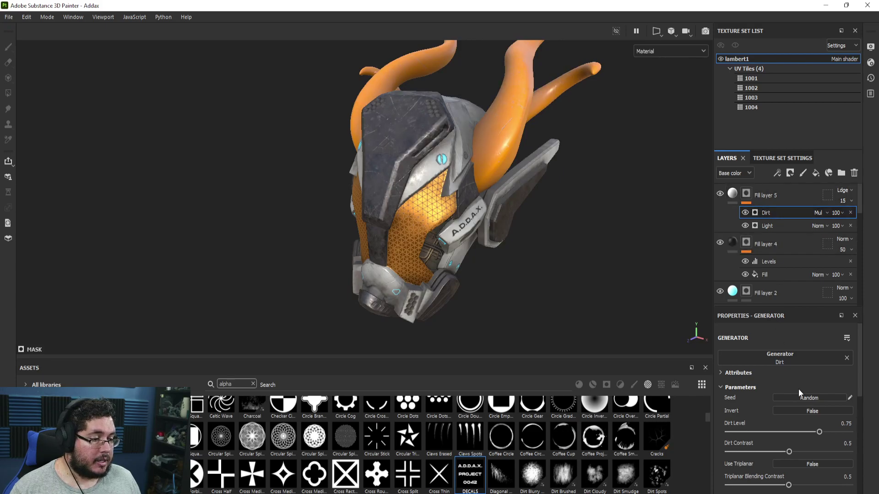
pyautogui.click(820, 413)
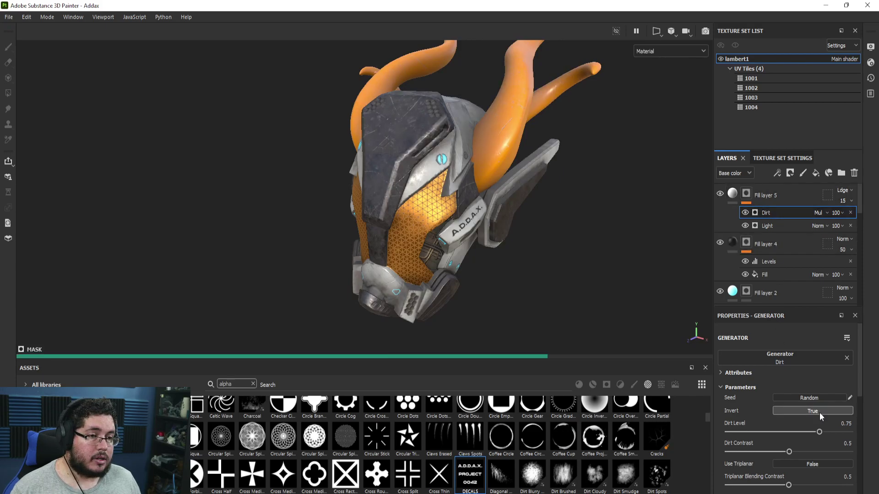
# Compare the Dirt generator off and on, and Fill layer 5 off and on, viewing the helmet from several angles
pyautogui.click(745, 213)
pyautogui.click(745, 212)
pyautogui.keyDown('alt'); pyautogui.moveTo(675, 224); pyautogui.dragTo(430, 118); pyautogui.keyUp('alt')
pyautogui.scroll(5, 430, 118)
pyautogui.keyDown('alt'); pyautogui.moveTo(480, 232); pyautogui.dragTo(540, 192); pyautogui.keyUp('alt')
pyautogui.keyDown('alt'); pyautogui.moveTo(540, 193); pyautogui.dragTo(349, 193, button='right'); pyautogui.keyUp('alt')
pyautogui.keyDown('alt'); pyautogui.moveTo(350, 194); pyautogui.dragTo(390, 165); pyautogui.keyUp('alt')
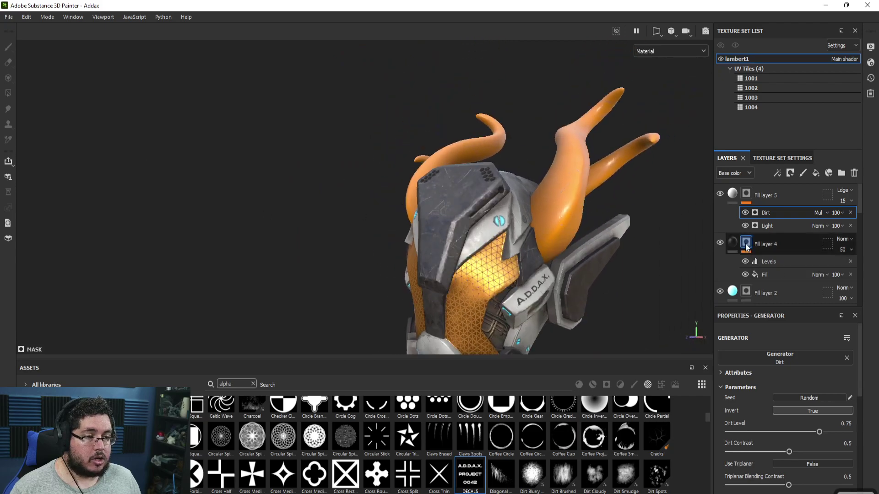
pyautogui.click(718, 192)
pyautogui.click(719, 193)
pyautogui.keyDown('alt'); pyautogui.moveTo(654, 267); pyautogui.dragTo(515, 268, button='right'); pyautogui.keyUp('alt')
pyautogui.keyDown('alt'); pyautogui.moveTo(516, 268); pyautogui.dragTo(548, 254, button='middle'); pyautogui.keyUp('alt')
pyautogui.keyDown('alt'); pyautogui.moveTo(548, 254); pyautogui.dragTo(656, 278); pyautogui.keyUp('alt')
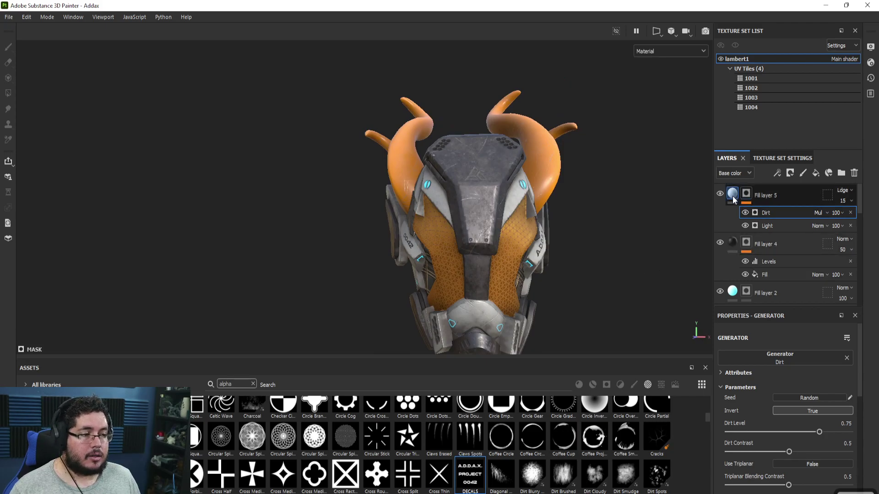
# Set the opacity of Fill layer 5 to 48 and compare the helmet with the layer off and on
pyautogui.click(844, 202)
pyautogui.moveTo(857, 221)
pyautogui.mouseDown()
pyautogui.moveTo(874, 218)
pyautogui.moveTo(844, 222)
pyautogui.moveTo(857, 228)
pyautogui.mouseUp()
pyautogui.keyDown('alt'); pyautogui.moveTo(666, 247); pyautogui.dragTo(592, 267); pyautogui.keyUp('alt')
pyautogui.keyDown('alt'); pyautogui.moveTo(593, 267); pyautogui.dragTo(612, 235, button='middle'); pyautogui.keyUp('alt')
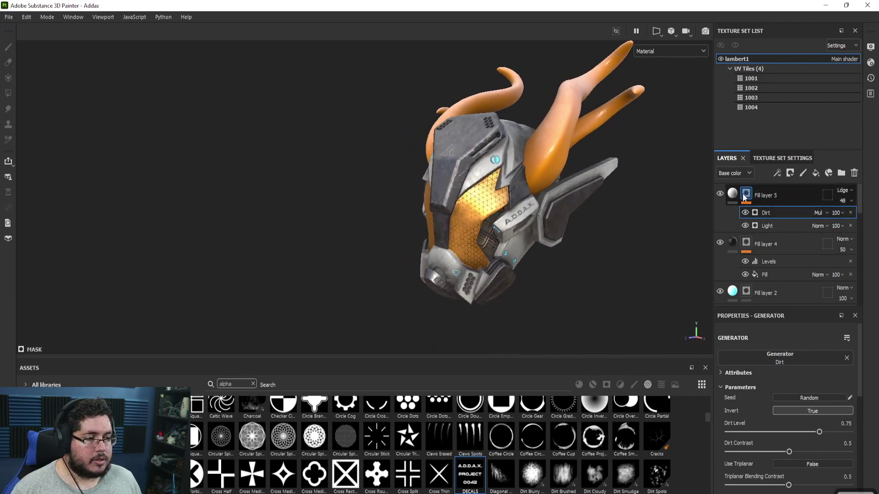
pyautogui.keyDown('alt'); pyautogui.moveTo(450, 133); pyautogui.dragTo(472, 142); pyautogui.keyUp('alt')
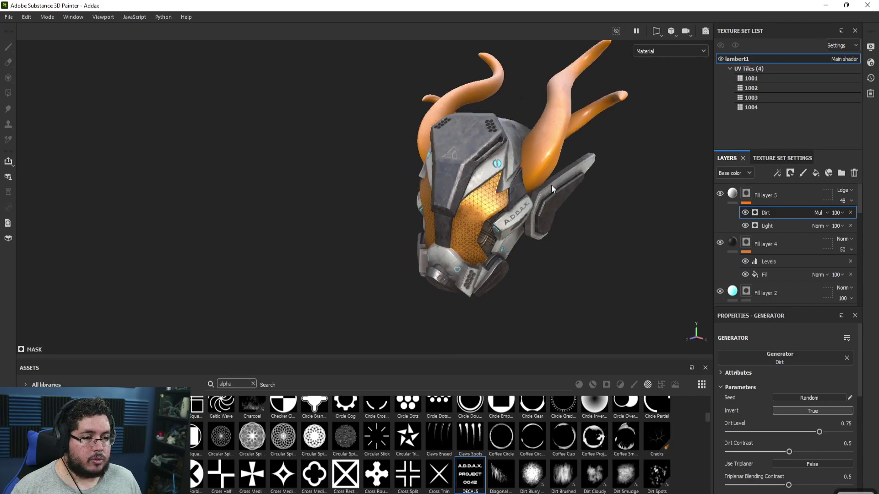
pyautogui.click(720, 193)
pyautogui.click(720, 193)
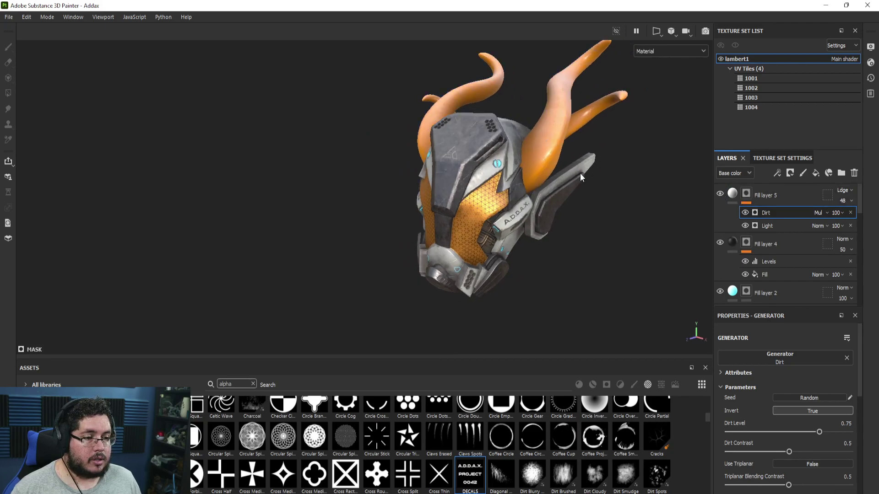
pyautogui.click(718, 192)
pyautogui.click(719, 192)
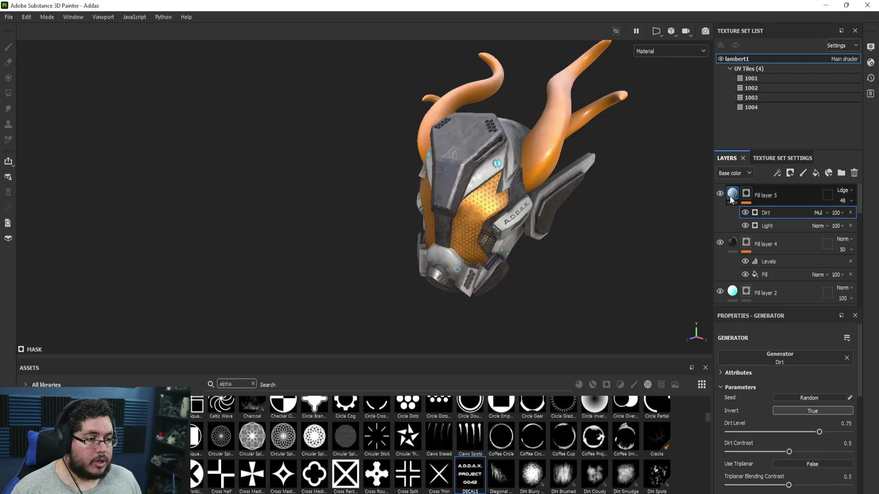
# Move Fill layer 5 down the layer stack, directly beneath Fill layer 3 and above Aluminium Pure
pyautogui.moveTo(799, 198); pyautogui.dragTo(803, 271)
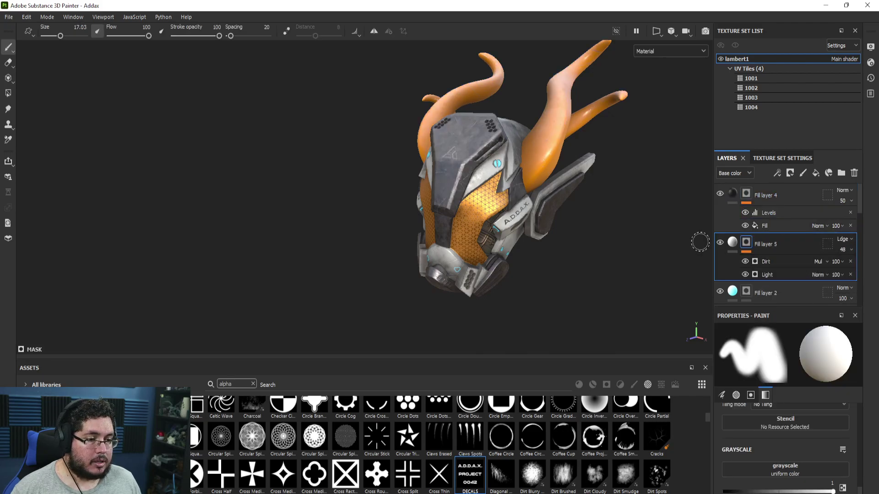
pyautogui.scroll(-2, 760, 273)
pyautogui.moveTo(779, 189); pyautogui.dragTo(788, 269)
pyautogui.keyDown('alt'); pyautogui.moveTo(511, 207); pyautogui.dragTo(643, 370, button='right'); pyautogui.keyUp('alt')
pyautogui.keyDown('alt'); pyautogui.moveTo(540, 275); pyautogui.dragTo(495, 257); pyautogui.keyUp('alt')
pyautogui.keyDown('alt'); pyautogui.moveTo(495, 257); pyautogui.dragTo(424, 200, button='right'); pyautogui.keyUp('alt')
pyautogui.keyDown('alt'); pyautogui.moveTo(424, 200); pyautogui.dragTo(447, 246, button='middle'); pyautogui.keyUp('alt')
pyautogui.keyDown('alt'); pyautogui.moveTo(447, 245); pyautogui.dragTo(481, 242); pyautogui.keyUp('alt')
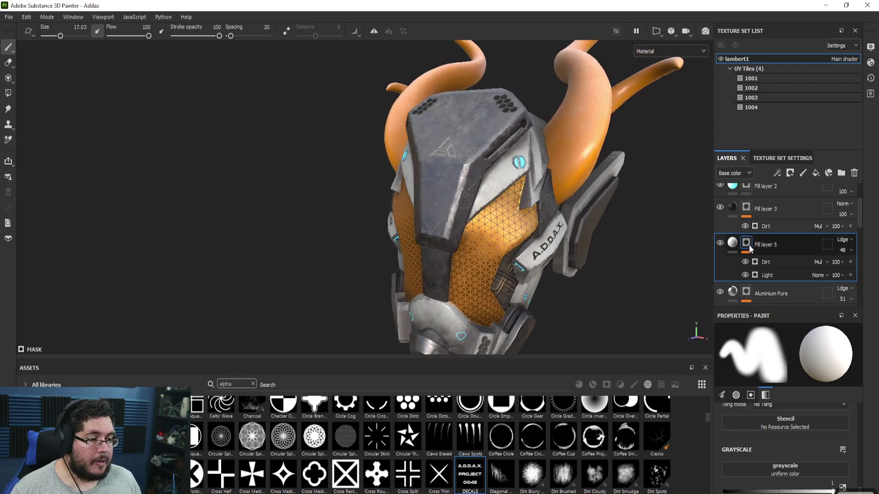
# Add a Paint effect to the mask of Fill layer 5, and try and undo a black polygon fill on the forehead plate
pyautogui.rightClick(750, 246)
pyautogui.click(776, 323)
pyautogui.press('4')
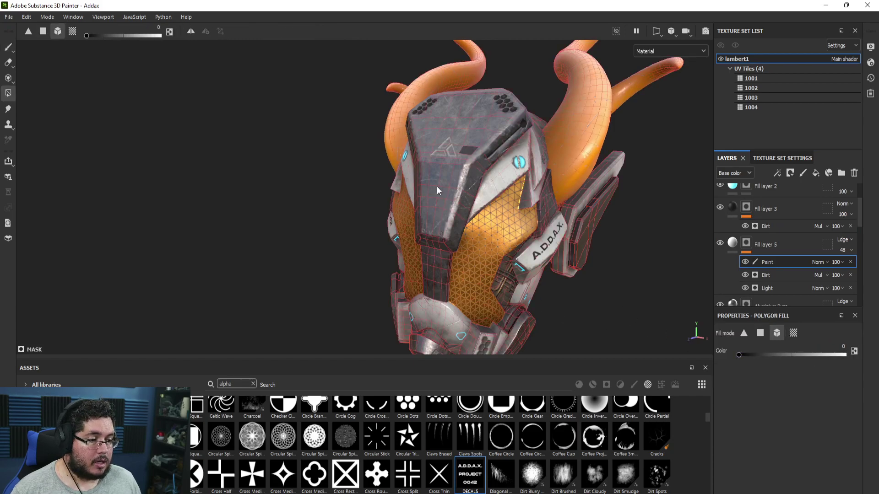
pyautogui.click(433, 152)
pyautogui.hotkey('ctrl', 'z')
pyautogui.press('1')
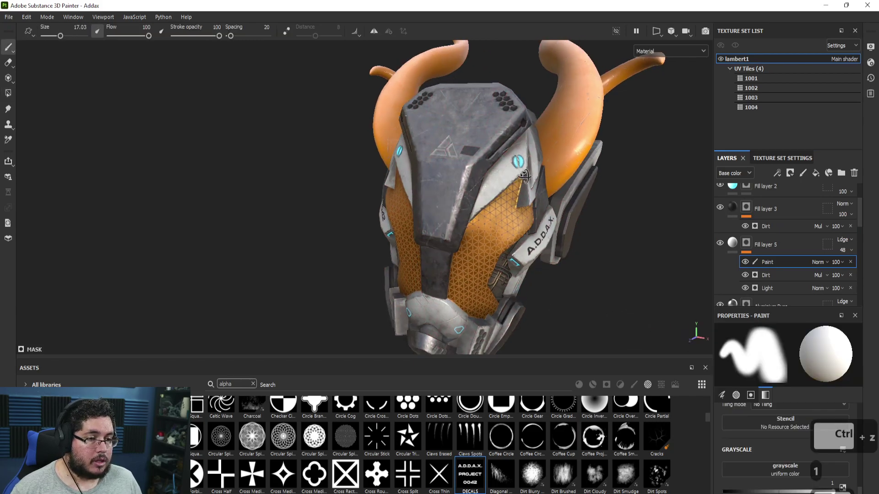
# Paint black over the forehead plate in Fill layer 5's mask, enlarging the brush to 23.1, and compare the layer off and on
pyautogui.keyDown('alt'); pyautogui.moveTo(521, 176); pyautogui.dragTo(520, 165); pyautogui.keyUp('alt')
pyautogui.keyDown('alt'); pyautogui.moveTo(520, 166); pyautogui.dragTo(543, 247, button='middle'); pyautogui.keyUp('alt')
pyautogui.press('x')
pyautogui.moveTo(478, 182)
pyautogui.mouseDown()
pyautogui.moveTo(476, 211)
pyautogui.moveTo(486, 197)
pyautogui.moveTo(465, 229)
pyautogui.mouseUp()
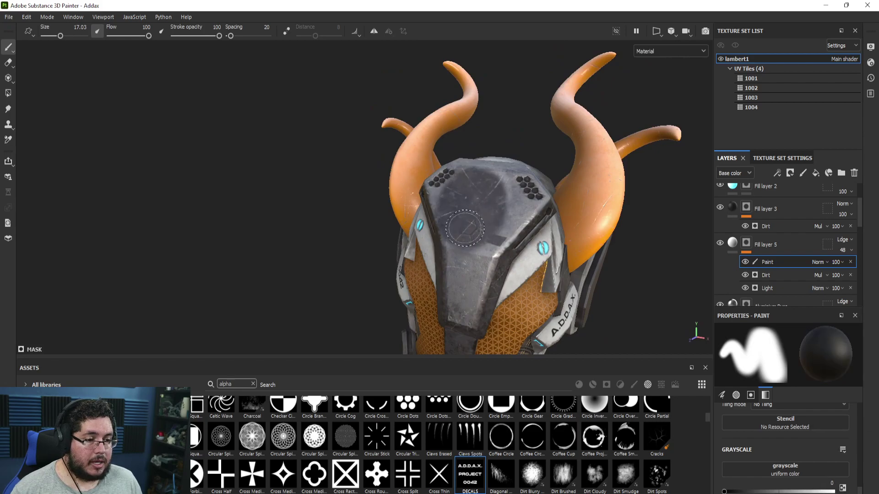
pyautogui.keyDown('ctrl'); pyautogui.moveTo(466, 228); pyautogui.dragTo(476, 229, button='right'); pyautogui.keyUp('ctrl')
pyautogui.moveTo(469, 245)
pyautogui.mouseDown()
pyautogui.moveTo(457, 298)
pyautogui.moveTo(527, 204)
pyautogui.mouseUp()
pyautogui.moveTo(456, 186)
pyautogui.keyDown('alt'); pyautogui.mouseDown()
pyautogui.moveTo(485, 225)
pyautogui.moveTo(491, 202)
pyautogui.moveTo(419, 223)
pyautogui.mouseUp(); pyautogui.keyUp('alt')
pyautogui.press('x')
pyautogui.press('x')
pyautogui.click(721, 242)
pyautogui.click(721, 242)
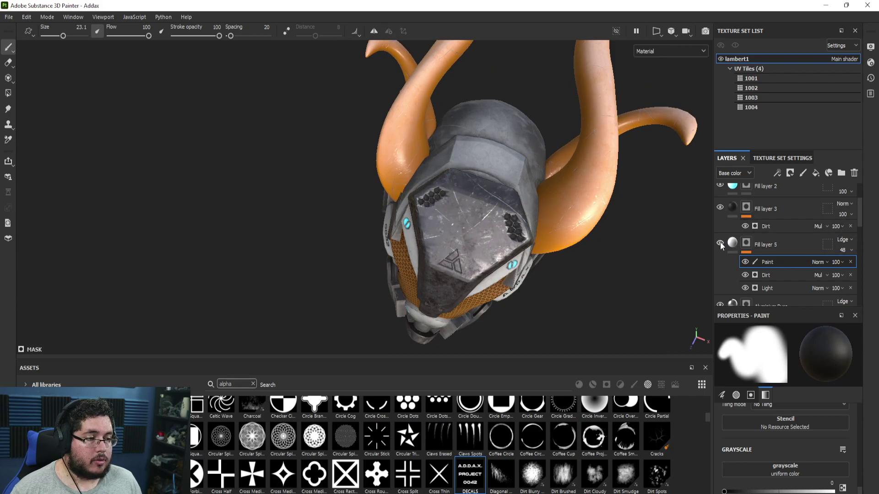
# Examine the helmet's top and side panels and compare Fill layer 5 off and on there
pyautogui.keyDown('alt'); pyautogui.moveTo(590, 255); pyautogui.dragTo(531, 243); pyautogui.keyUp('alt')
pyautogui.keyDown('alt'); pyautogui.moveTo(531, 242); pyautogui.dragTo(545, 266, button='middle'); pyautogui.keyUp('alt')
pyautogui.keyDown('alt'); pyautogui.moveTo(545, 266); pyautogui.dragTo(434, 236); pyautogui.keyUp('alt')
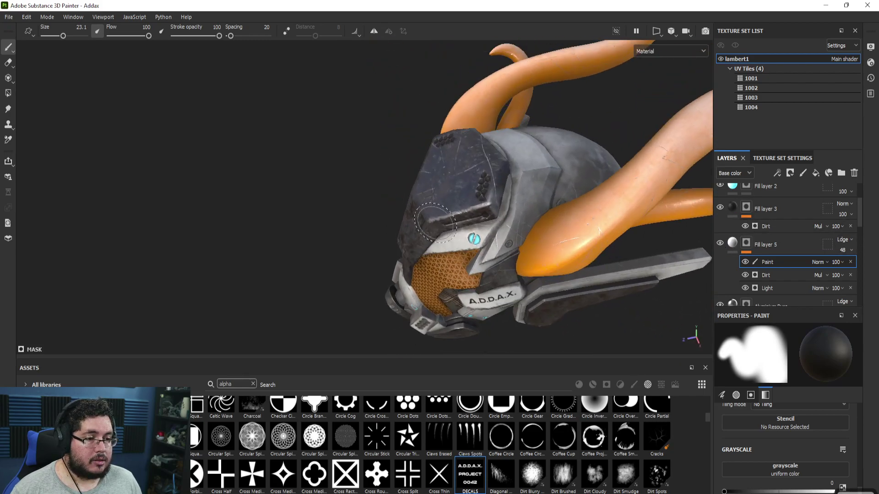
pyautogui.keyDown('alt'); pyautogui.moveTo(554, 145); pyautogui.dragTo(348, 137); pyautogui.keyUp('alt')
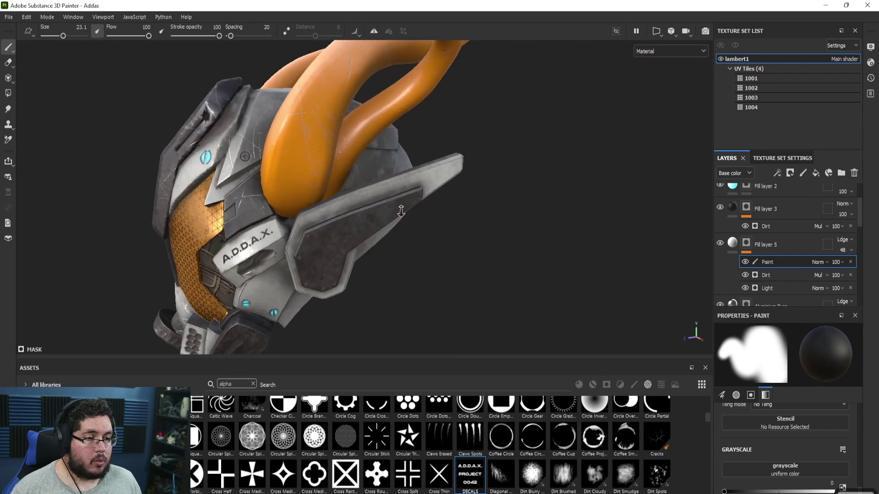
pyautogui.keyDown('alt'); pyautogui.moveTo(348, 138); pyautogui.dragTo(366, 174, button='right'); pyautogui.keyUp('alt')
pyautogui.keyDown('alt'); pyautogui.moveTo(206, 229); pyautogui.dragTo(413, 195, button='middle'); pyautogui.keyUp('alt')
pyautogui.keyDown('alt'); pyautogui.moveTo(413, 195); pyautogui.dragTo(525, 202, button='right'); pyautogui.keyUp('alt')
pyautogui.keyDown('alt'); pyautogui.moveTo(525, 201); pyautogui.dragTo(567, 187); pyautogui.keyUp('alt')
pyautogui.click(720, 244)
pyautogui.click(719, 244)
pyautogui.click(720, 244)
pyautogui.click(720, 244)
# Examine the finished helmet textures from the front, both sides and close up
pyautogui.keyDown('alt'); pyautogui.moveTo(541, 202); pyautogui.dragTo(293, 187, button='right'); pyautogui.keyUp('alt')
pyautogui.keyDown('alt'); pyautogui.moveTo(293, 188); pyautogui.dragTo(279, 256); pyautogui.keyUp('alt')
pyautogui.keyDown('alt'); pyautogui.moveTo(279, 256); pyautogui.dragTo(366, 233, button='right'); pyautogui.keyUp('alt')
pyautogui.keyDown('alt'); pyautogui.moveTo(366, 234); pyautogui.dragTo(348, 215); pyautogui.keyUp('alt')
pyautogui.keyDown('alt'); pyautogui.moveTo(348, 215); pyautogui.dragTo(476, 256, button='right'); pyautogui.keyUp('alt')
pyautogui.keyDown('alt'); pyautogui.moveTo(476, 257); pyautogui.dragTo(489, 237); pyautogui.keyUp('alt')
pyautogui.keyDown('alt'); pyautogui.moveTo(492, 240); pyautogui.dragTo(517, 263, button='middle'); pyautogui.keyUp('alt')
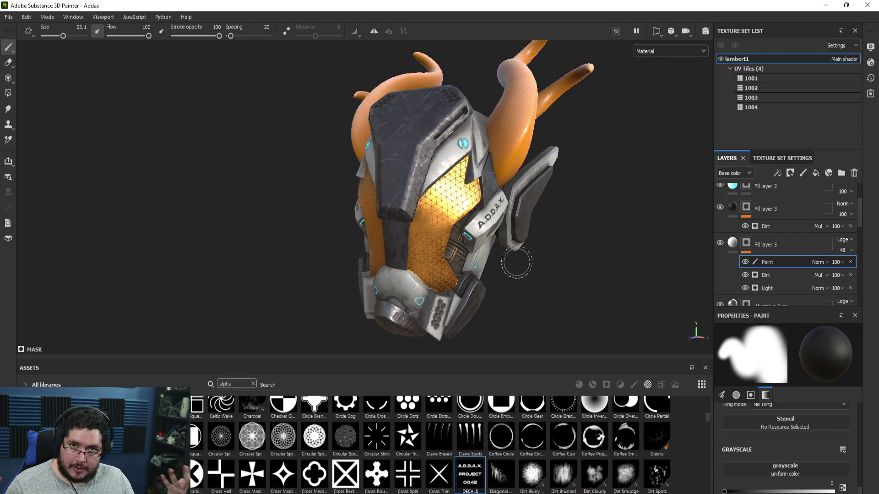
pyautogui.moveTo(418, 165)
pyautogui.keyDown('alt'); pyautogui.mouseDown()
pyautogui.moveTo(530, 218)
pyautogui.moveTo(515, 237)
pyautogui.moveTo(519, 228)
pyautogui.mouseUp(); pyautogui.keyUp('alt')
pyautogui.moveTo(417, 204)
pyautogui.keyDown('alt'); pyautogui.mouseDown()
pyautogui.moveTo(265, 180)
pyautogui.moveTo(201, 183)
pyautogui.mouseUp(); pyautogui.keyUp('alt')
pyautogui.keyDown('alt'); pyautogui.moveTo(509, 249); pyautogui.dragTo(515, 222, button='middle'); pyautogui.keyUp('alt')
pyautogui.keyDown('alt'); pyautogui.moveTo(515, 222); pyautogui.dragTo(351, 194, button='right'); pyautogui.keyUp('alt')
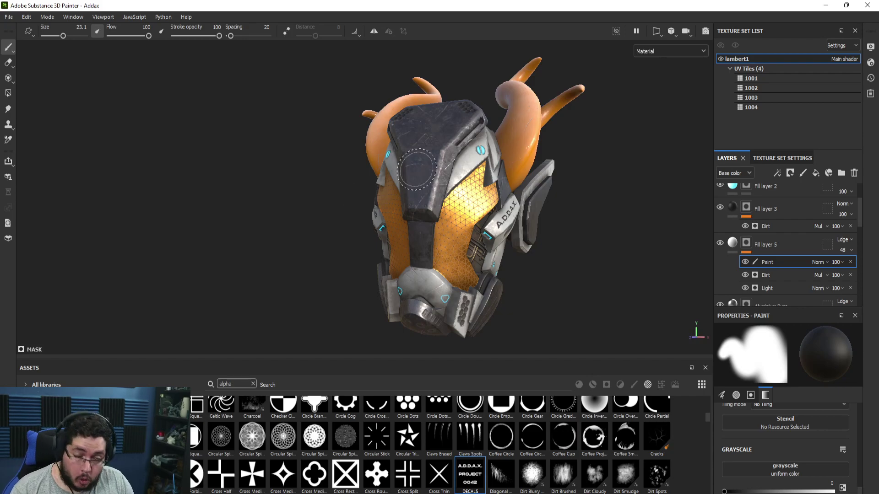
pyautogui.keyDown('alt'); pyautogui.moveTo(525, 221); pyautogui.dragTo(391, 228); pyautogui.keyUp('alt')
pyautogui.keyDown('alt'); pyautogui.moveTo(390, 228); pyautogui.dragTo(326, 243, button='middle'); pyautogui.keyUp('alt')
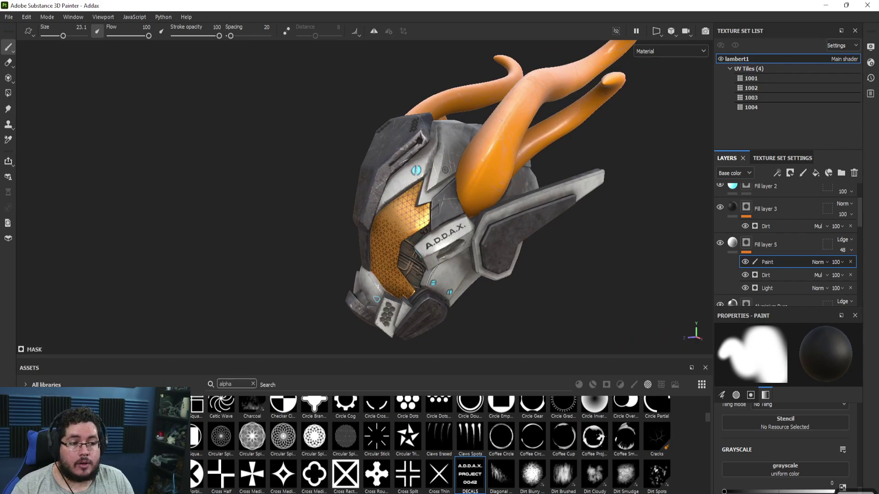
pyautogui.keyDown('alt'); pyautogui.moveTo(369, 237); pyautogui.dragTo(440, 252); pyautogui.keyUp('alt')
pyautogui.keyDown('alt'); pyautogui.moveTo(440, 252); pyautogui.dragTo(533, 280, button='right'); pyautogui.keyUp('alt')
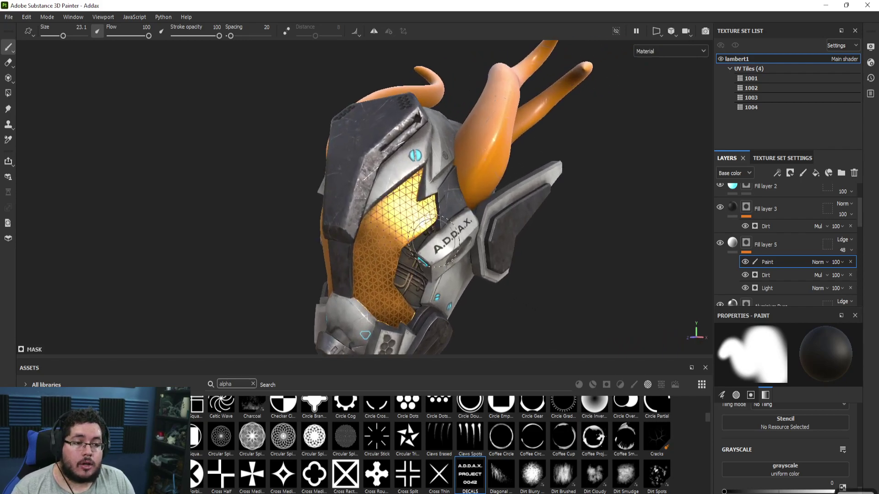
pyautogui.keyDown('alt'); pyautogui.moveTo(476, 244); pyautogui.dragTo(452, 200, button='middle'); pyautogui.keyUp('alt')
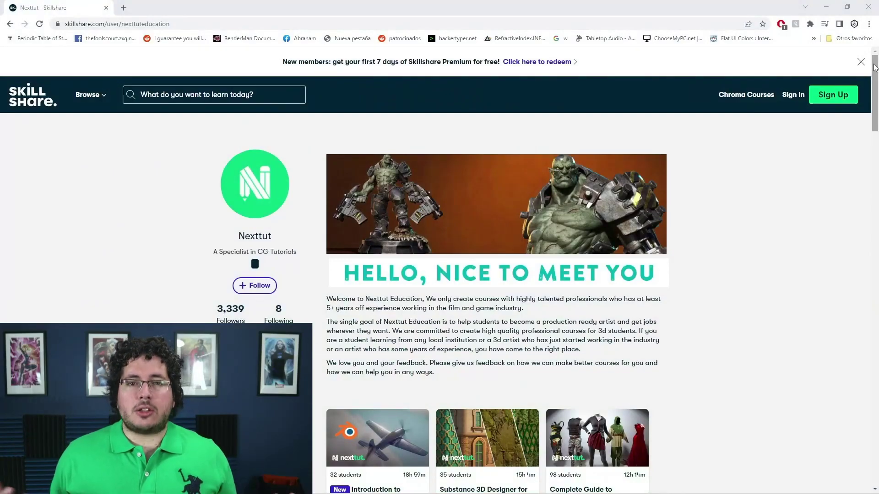
# Browse the course list on Nexttut's Skillshare profile page in the web browser
pyautogui.scroll(-2, 875, 67)
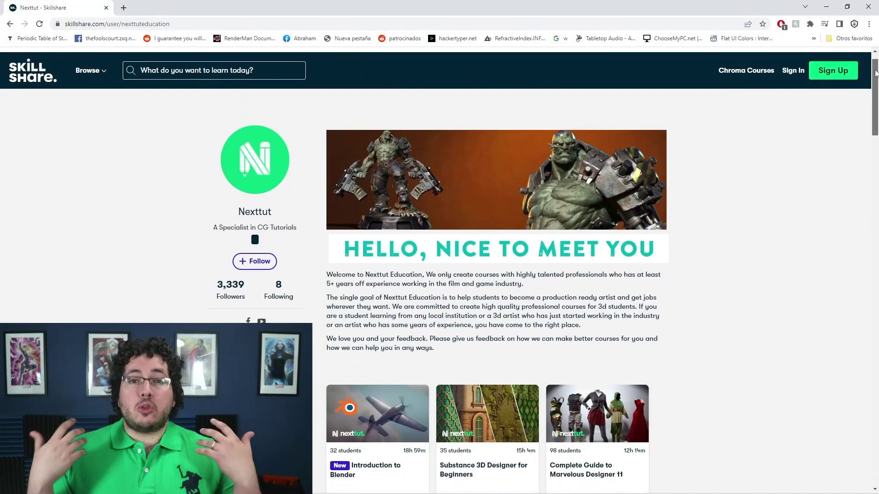
pyautogui.scroll(-3, 875, 114)
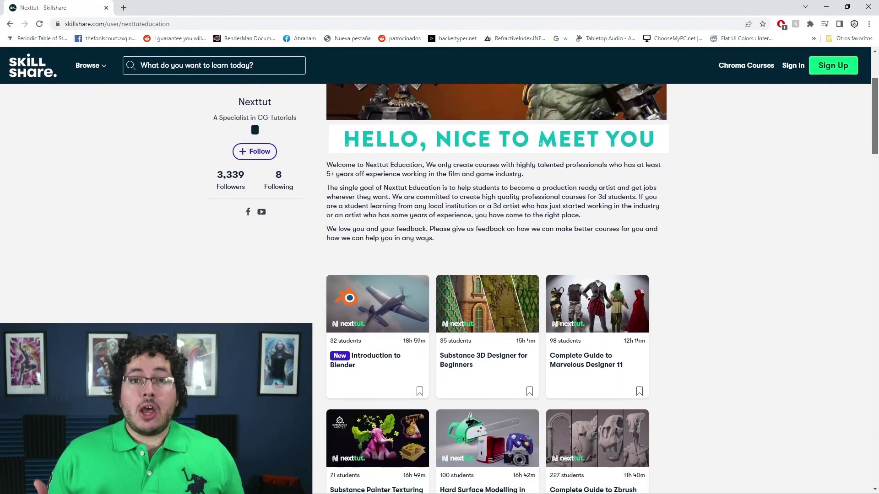
pyautogui.moveTo(875, 133); pyautogui.dragTo(875, 136)
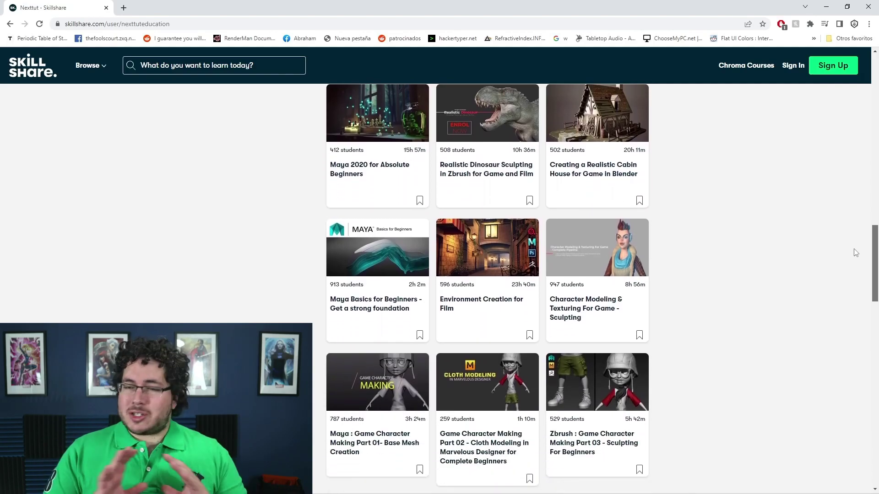
pyautogui.scroll(-1, 852, 261)
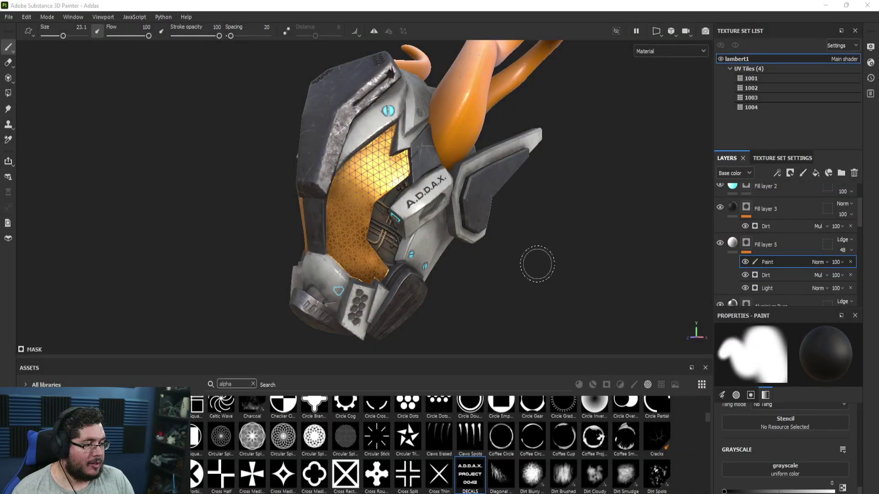
# Open the texture export settings in Substance 3D Painter and look at the available output templates
pyautogui.keyDown('alt'); pyautogui.moveTo(537, 264); pyautogui.dragTo(606, 240); pyautogui.keyUp('alt')
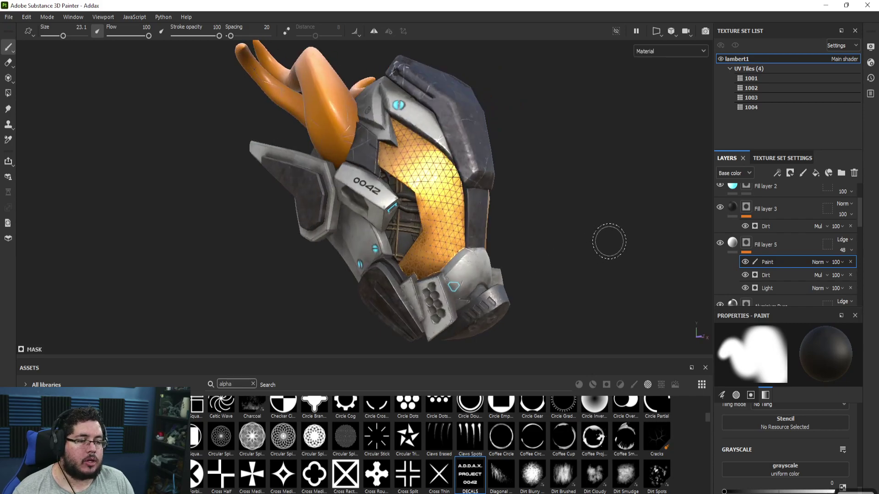
pyautogui.click(8, 17)
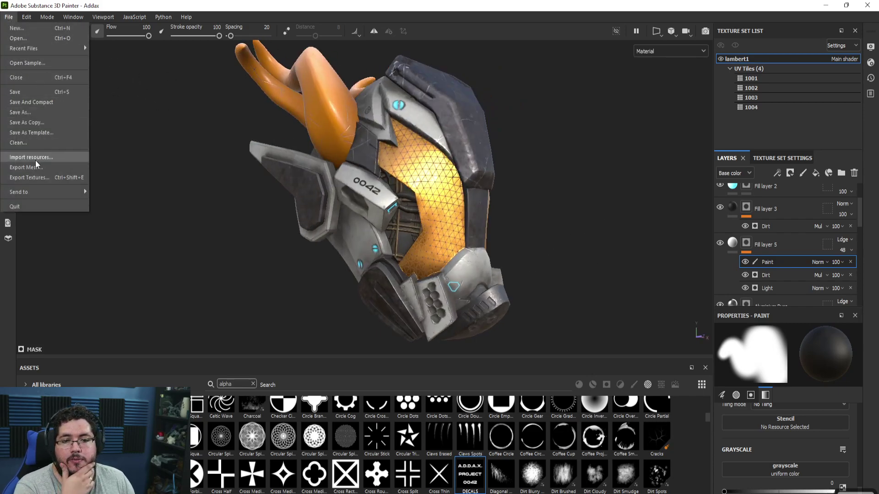
pyautogui.click(41, 178)
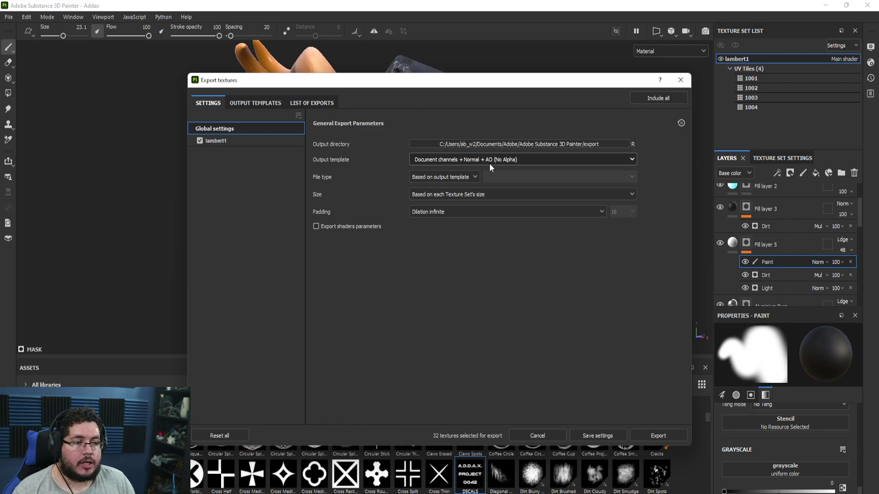
pyautogui.click(532, 143)
pyautogui.click(614, 96)
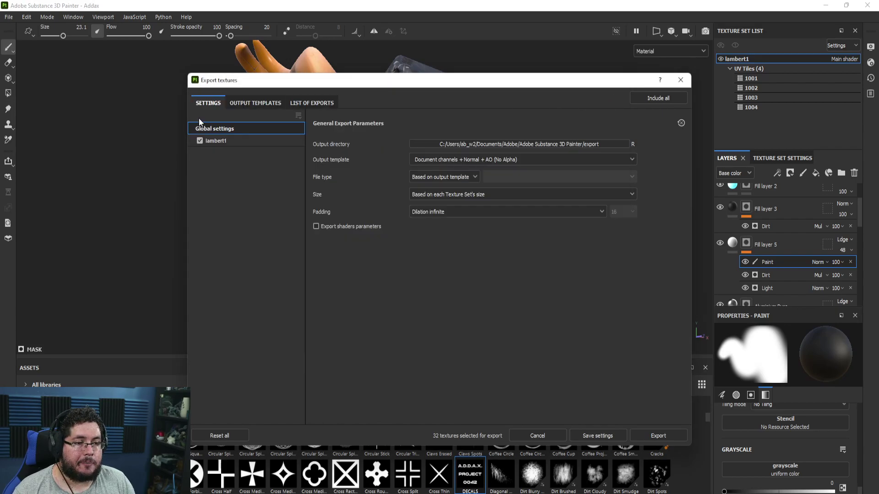
pyautogui.click(241, 103)
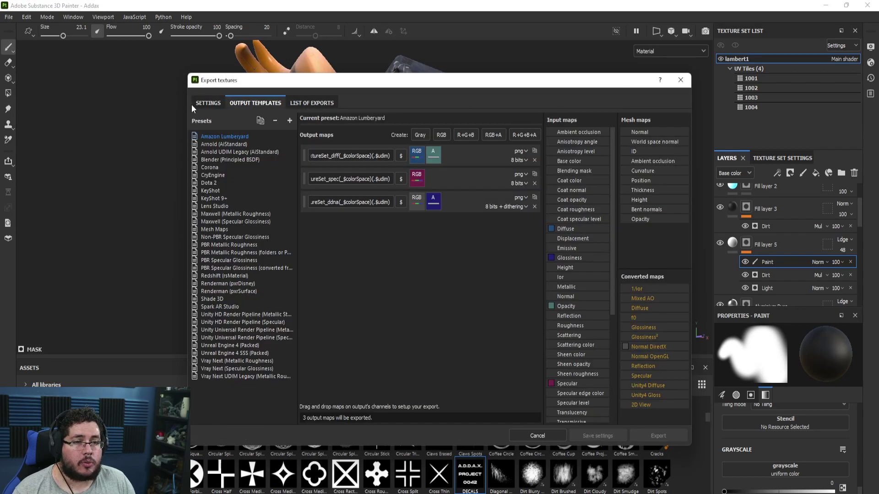
pyautogui.click(204, 104)
# Set the export output directory to H:/00_ProyectosCritical/2021/Nextut_Live/assets/scifi
pyautogui.click(472, 144)
pyautogui.scroll(10, 224, 194)
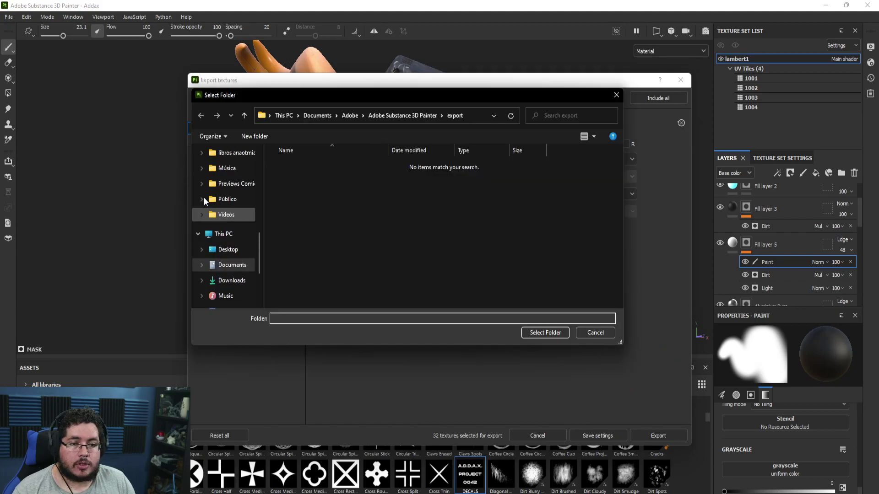
pyautogui.click(232, 172)
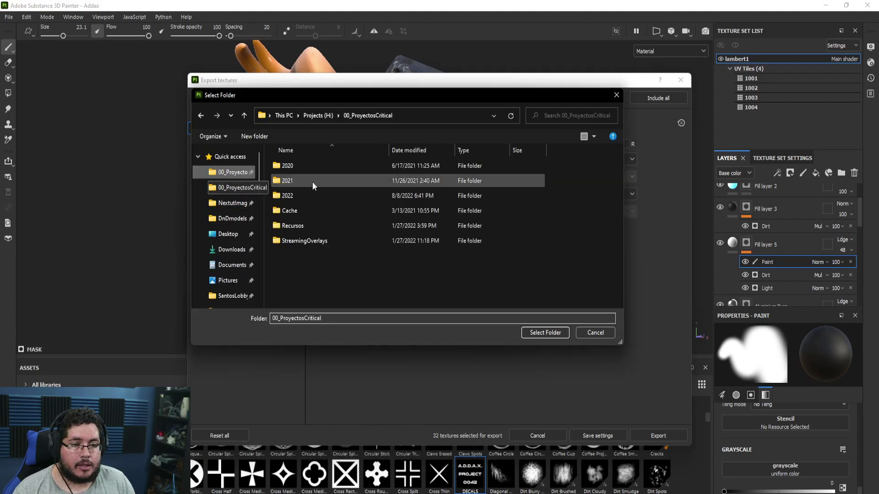
pyautogui.doubleClick(293, 183)
pyautogui.scroll(-5, 302, 273)
pyautogui.doubleClick(306, 254)
pyautogui.click(309, 166)
pyautogui.doubleClick(309, 166)
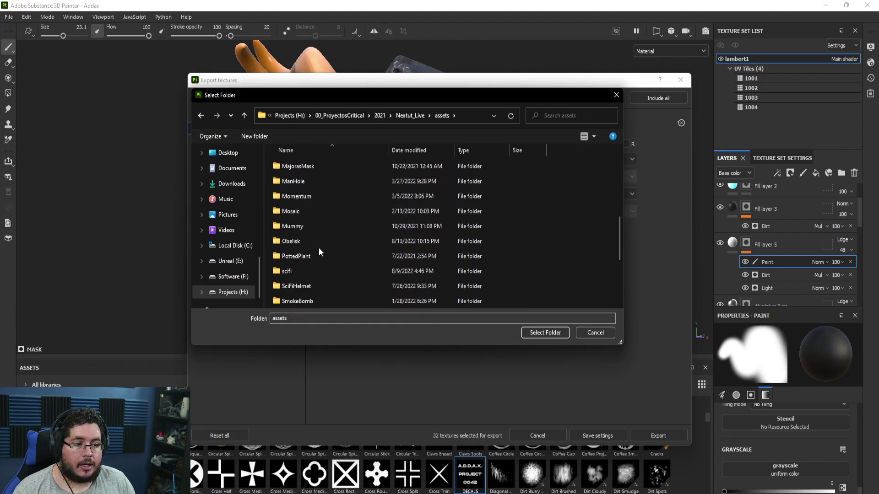
pyautogui.doubleClick(301, 259)
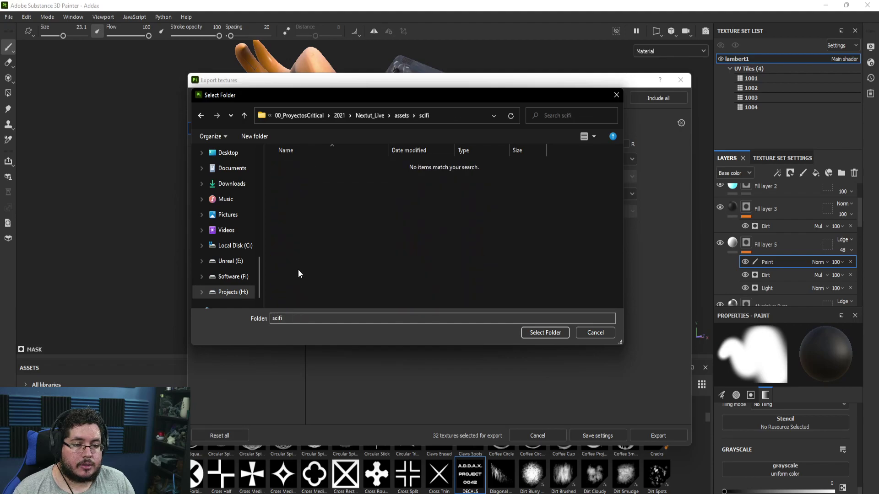
pyautogui.click(526, 333)
# Look through the available export output templates and set the output template to Arnold (AiStandard)
pyautogui.click(518, 156)
pyautogui.scroll(-5, 458, 192)
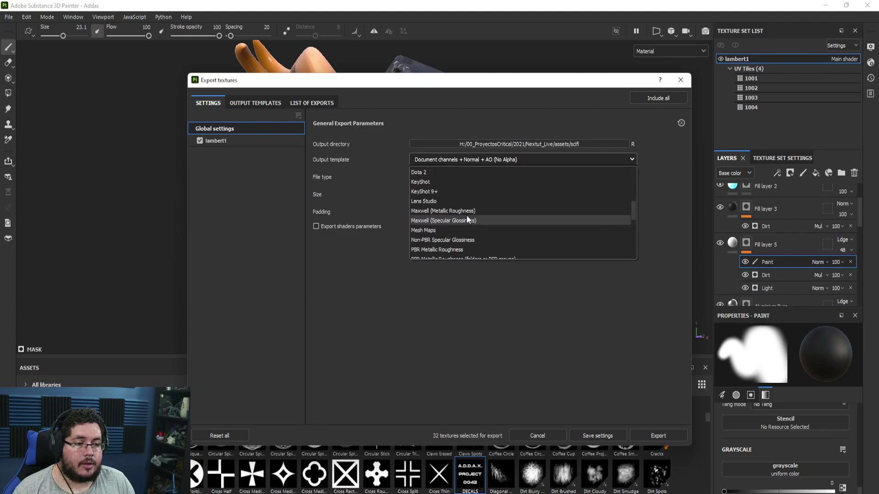
pyautogui.scroll(-2, 444, 220)
pyautogui.scroll(9, 447, 232)
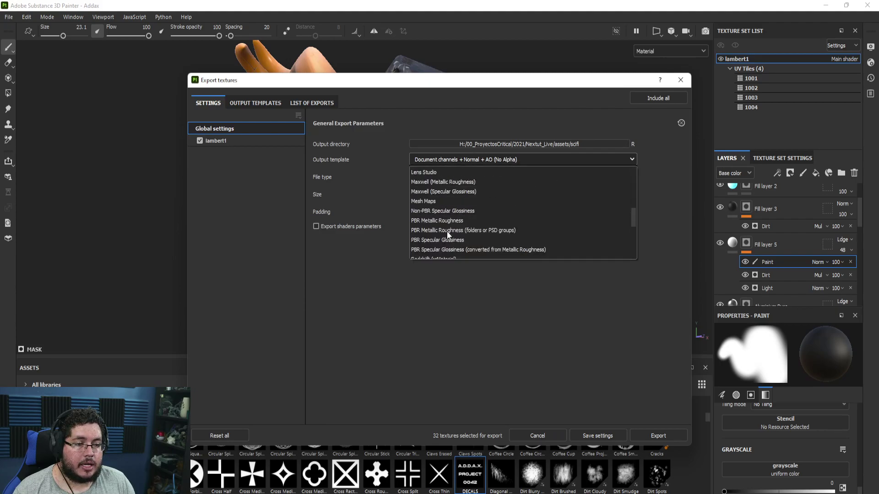
pyautogui.scroll(-2, 447, 231)
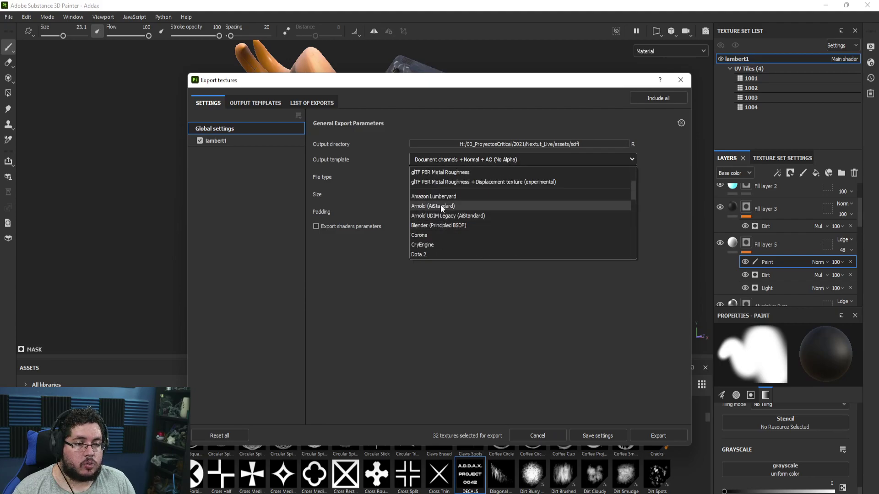
pyautogui.scroll(-7, 449, 219)
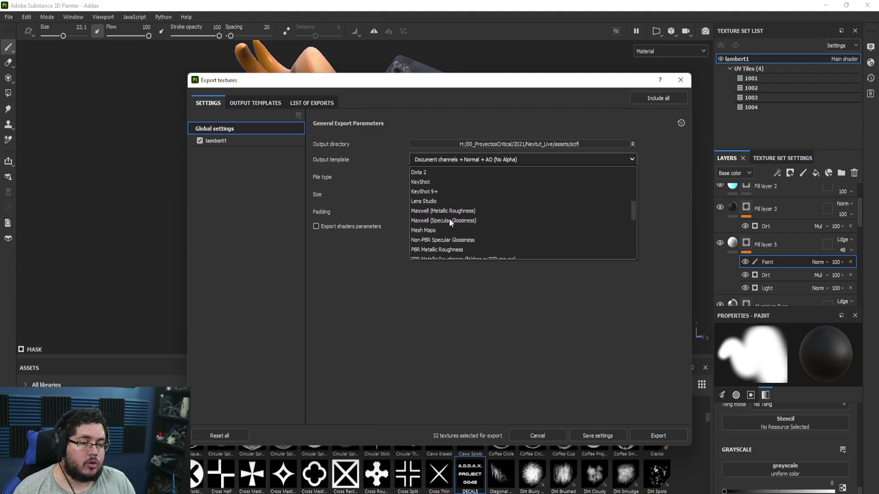
pyautogui.scroll(7, 430, 210)
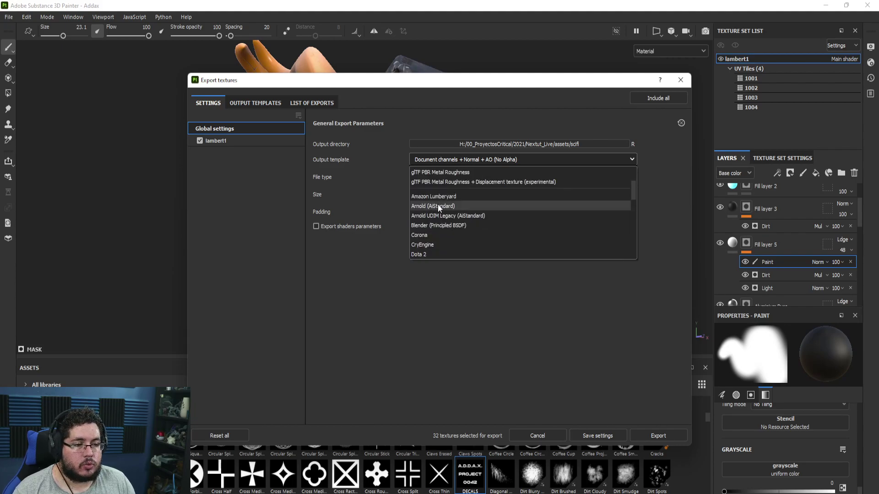
pyautogui.click(444, 206)
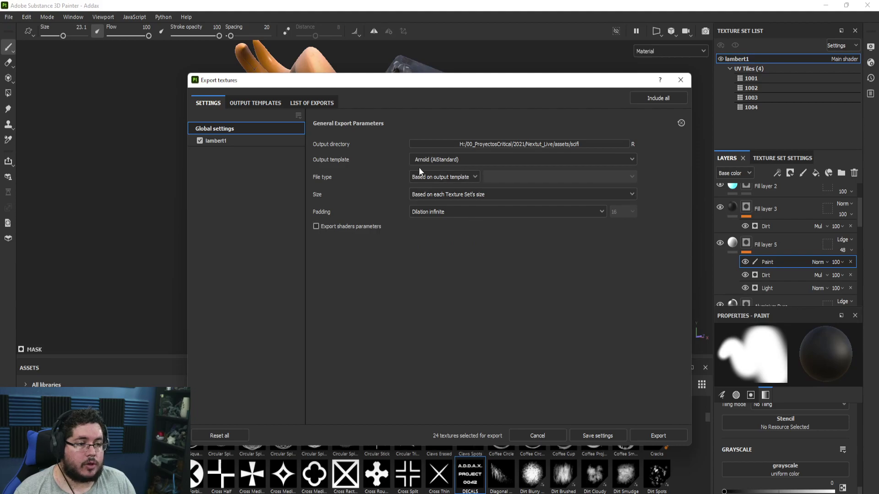
# Export the helmet textures and check the exported files in the output directory, leaving the export settings closed
pyautogui.click(644, 434)
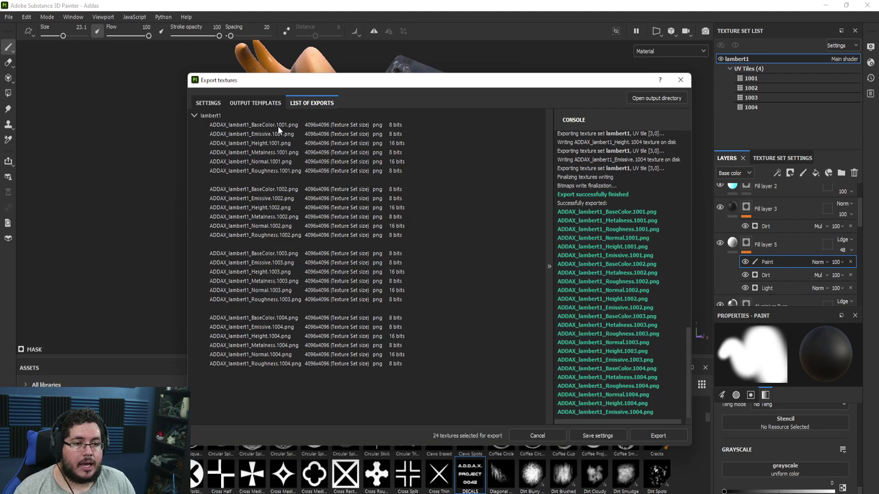
pyautogui.click(643, 98)
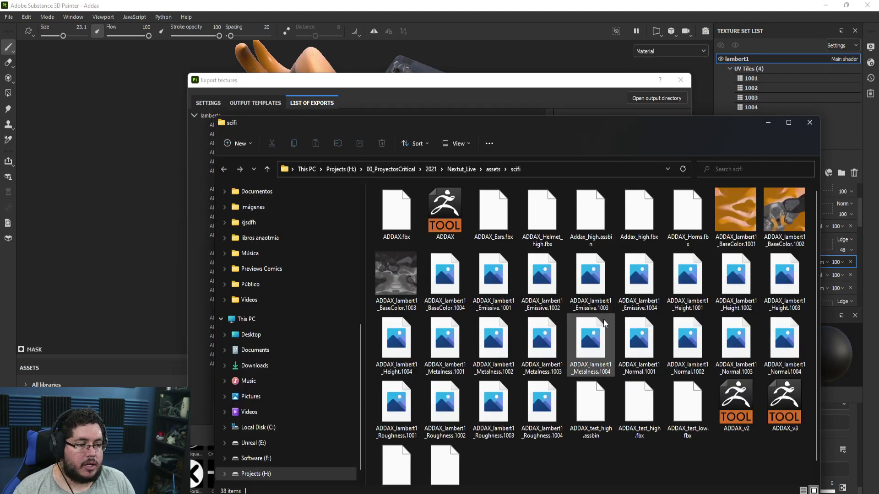
pyautogui.click(768, 122)
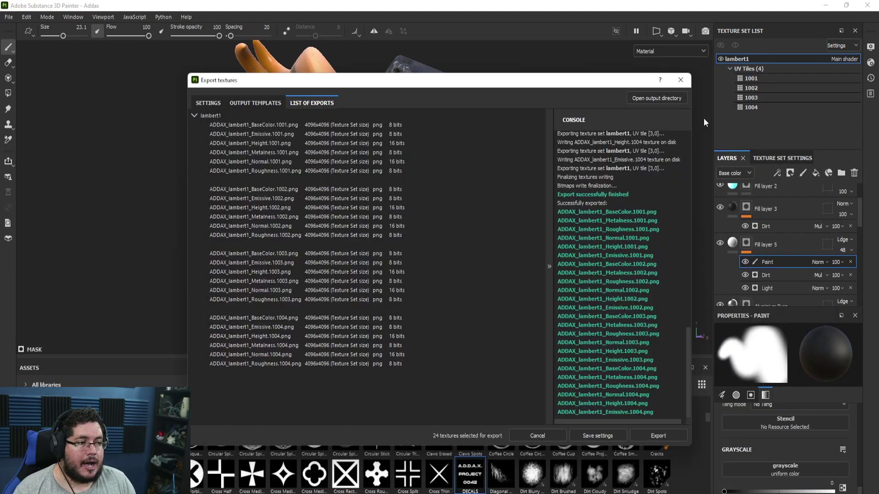
pyautogui.click(674, 82)
# Examine the whole textured helmet from the front and from its side in the 3D view
pyautogui.keyDown('alt'); pyautogui.moveTo(525, 161); pyautogui.dragTo(494, 217); pyautogui.keyUp('alt')
pyautogui.moveTo(535, 358); pyautogui.dragTo(535, 423)
pyautogui.keyDown('alt'); pyautogui.moveTo(539, 378); pyautogui.dragTo(435, 295); pyautogui.keyUp('alt')
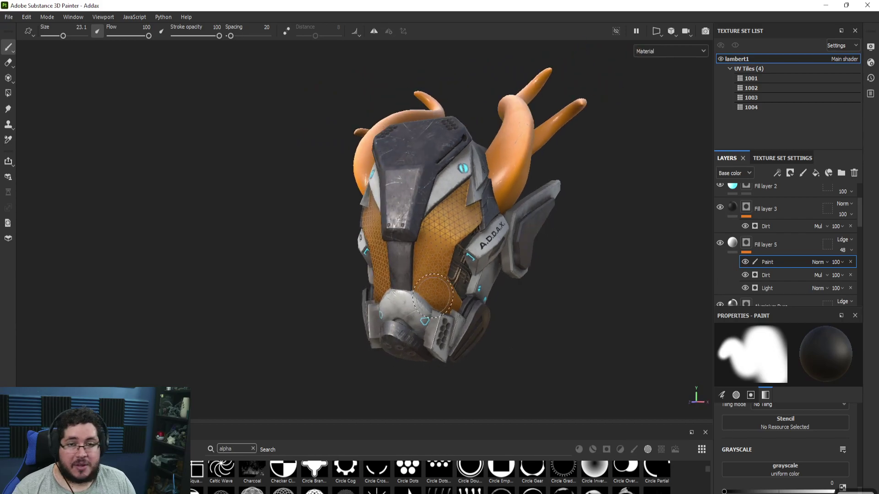
pyautogui.keyDown('alt'); pyautogui.moveTo(487, 270); pyautogui.dragTo(522, 284); pyautogui.keyUp('alt')
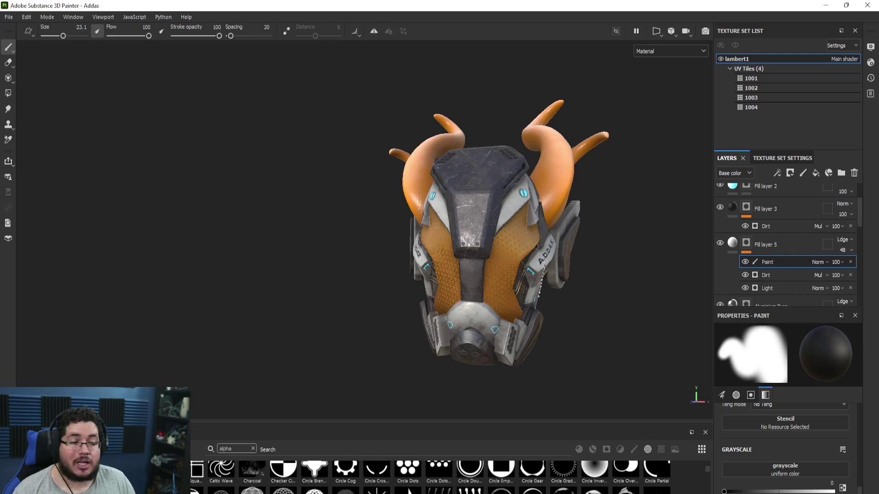
pyautogui.keyDown('alt'); pyautogui.moveTo(599, 306); pyautogui.dragTo(549, 293); pyautogui.keyUp('alt')
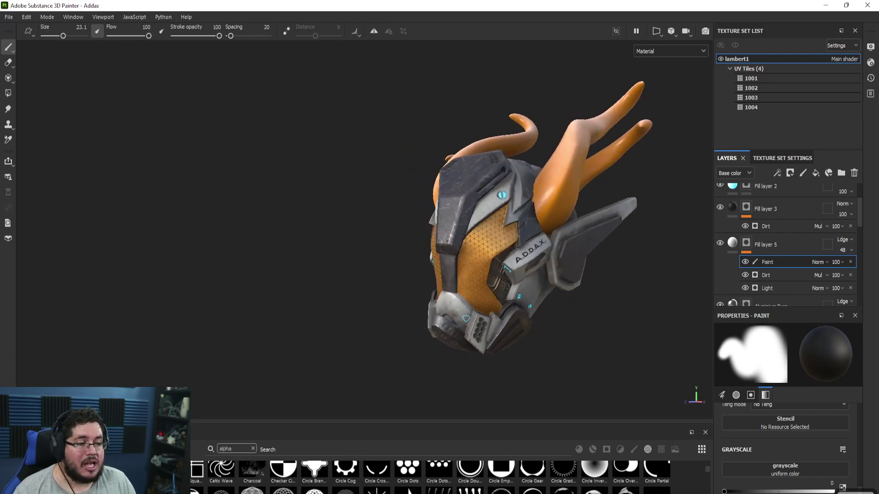